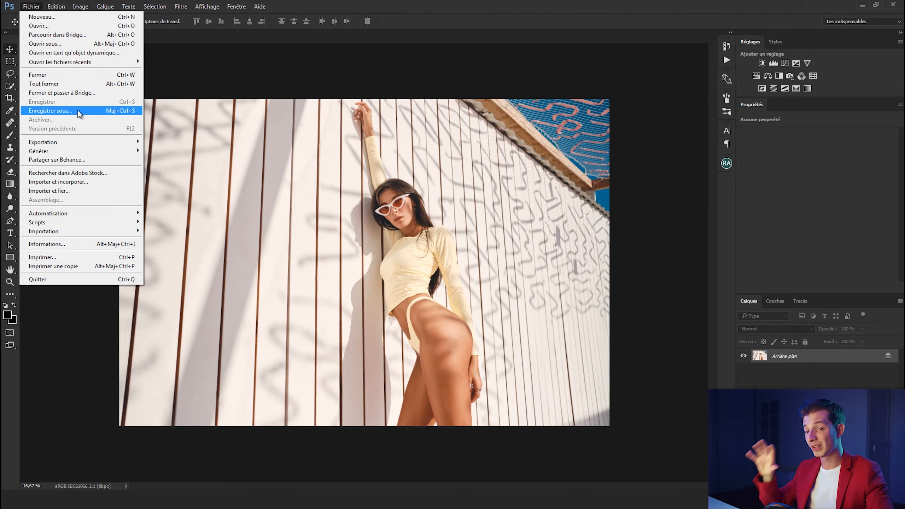
{"action": "mouse_move", "coordinate": [72, 145]}
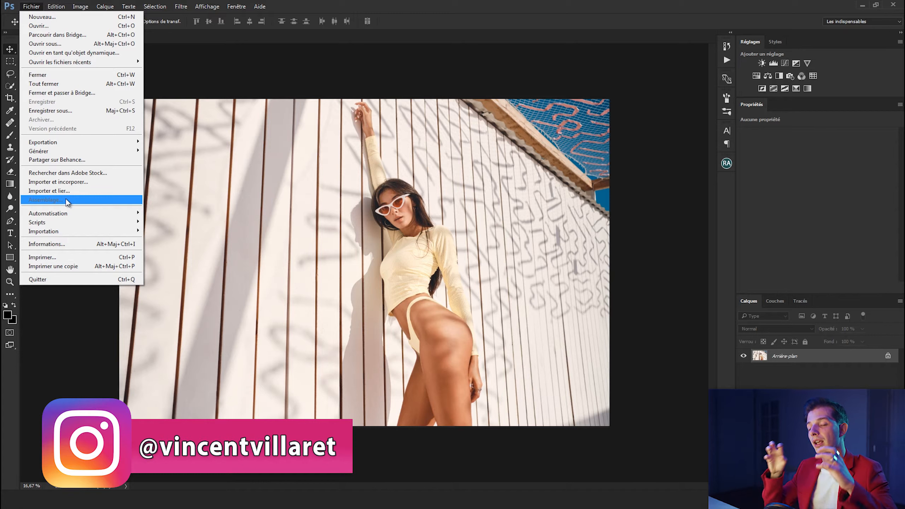
{"action": "mouse_move", "coordinate": [56, 213]}
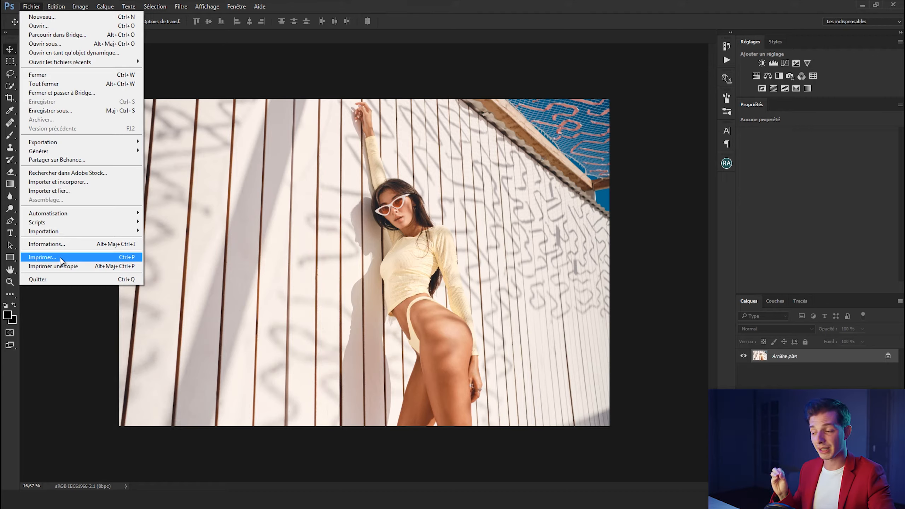
{"action": "mouse_move", "coordinate": [58, 10]}
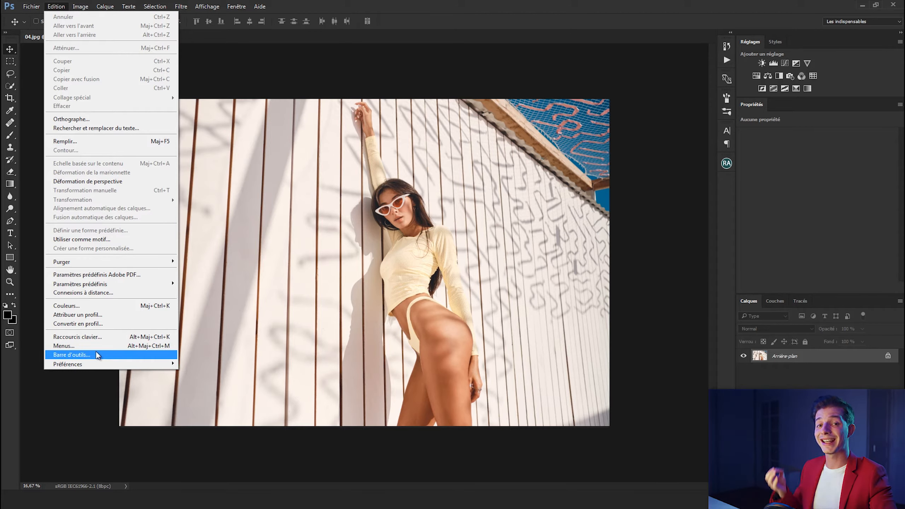
Open the Interface preferences and try the three lighter colour themes before reselecting the darkest one.
{"action": "mouse_move", "coordinate": [97, 362]}
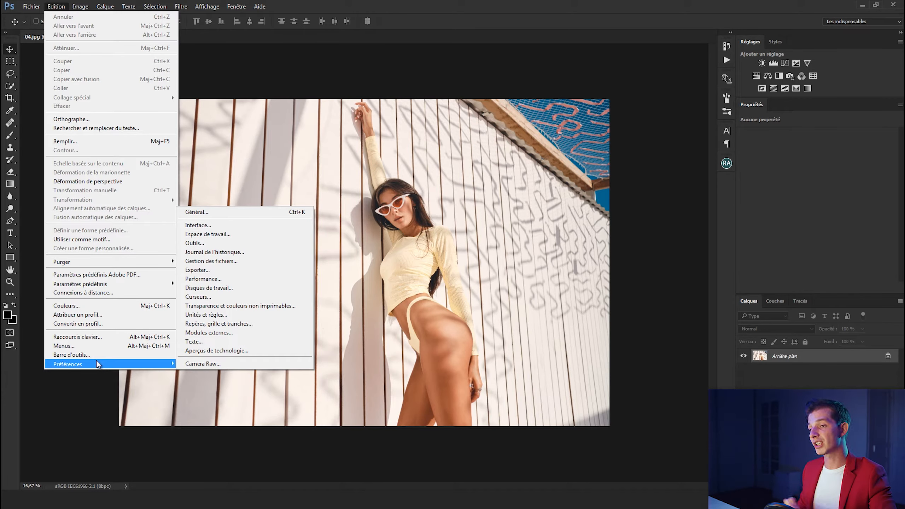
{"action": "left_click", "coordinate": [200, 213]}
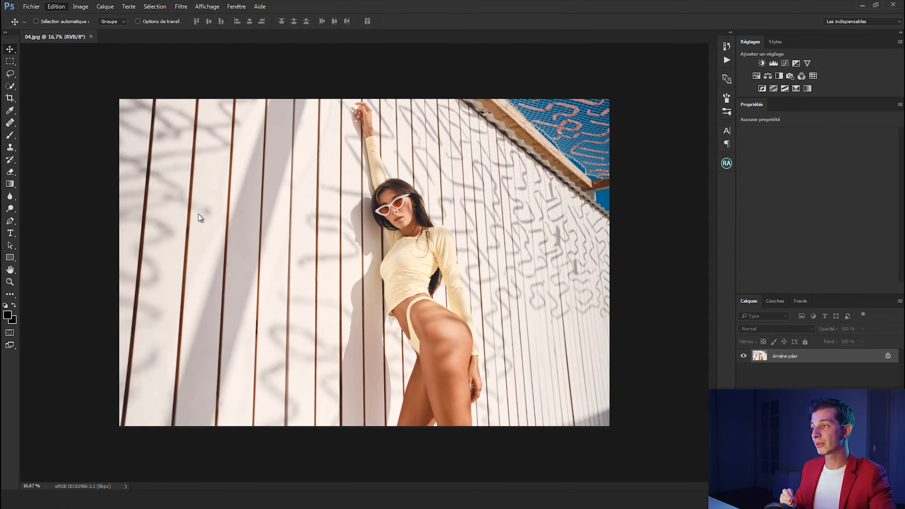
{"action": "left_click_drag", "start_coordinate": [334, 85], "coordinate": [257, 73]}
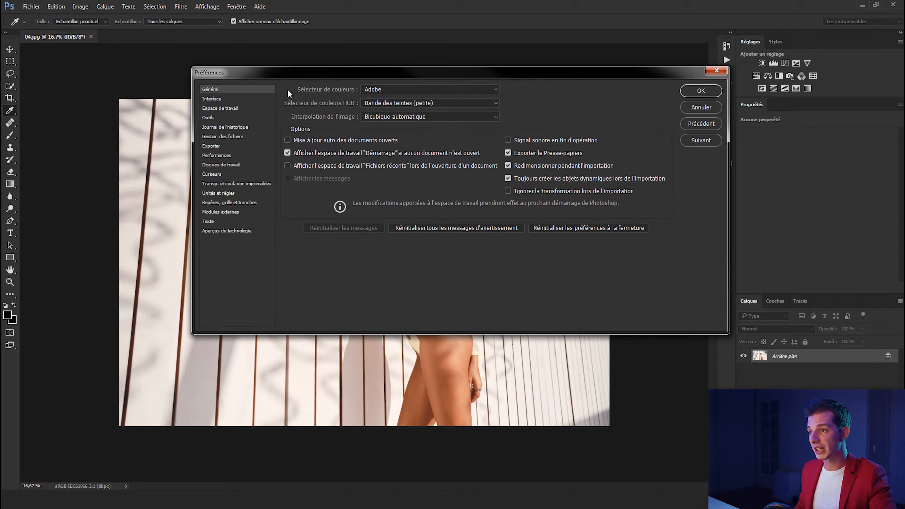
{"action": "left_click", "coordinate": [222, 100]}
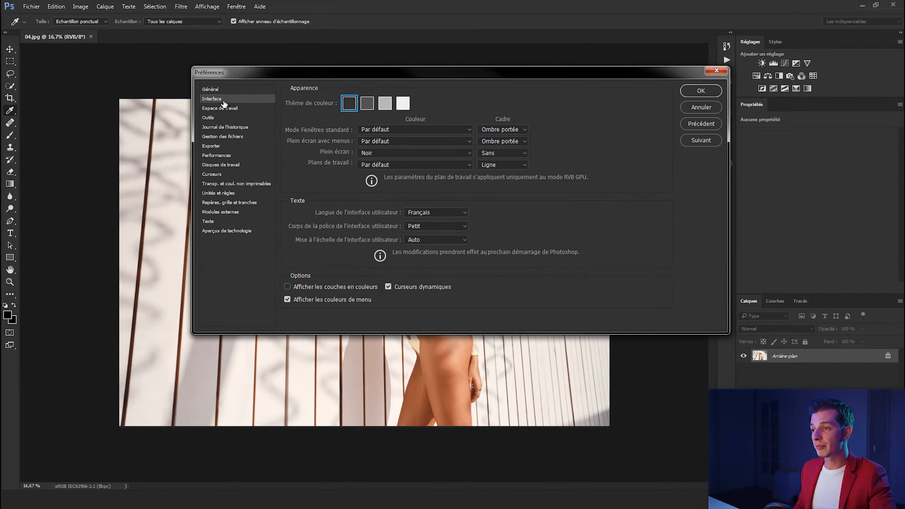
{"action": "left_click", "coordinate": [369, 102]}
{"action": "left_click", "coordinate": [386, 103]}
{"action": "left_click", "coordinate": [405, 103]}
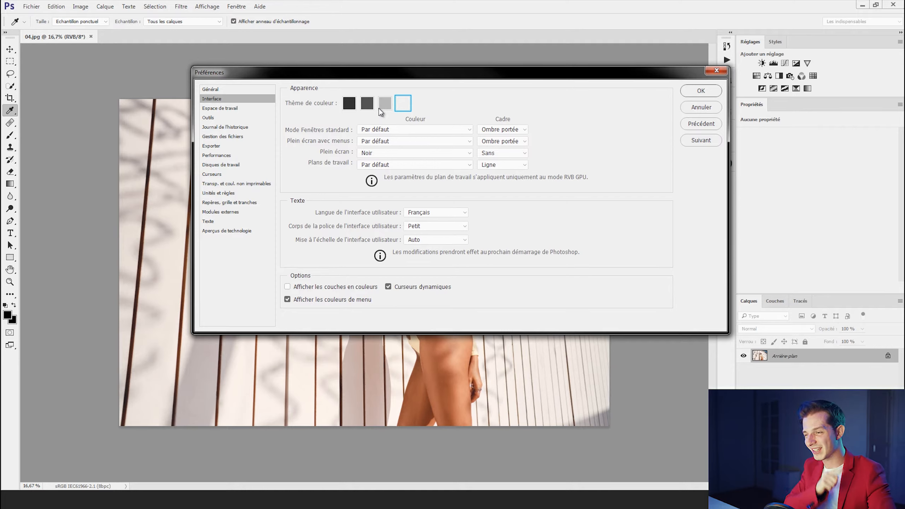
{"action": "left_click", "coordinate": [353, 104]}
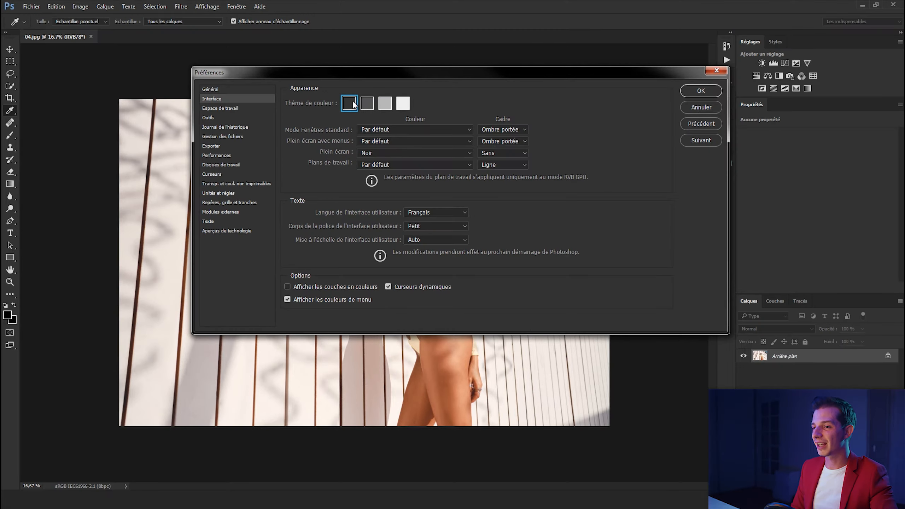
Examine the workspace, tools, history log, performance and scratch disk preferences, and close them without saving changes.
{"action": "left_click", "coordinate": [251, 109]}
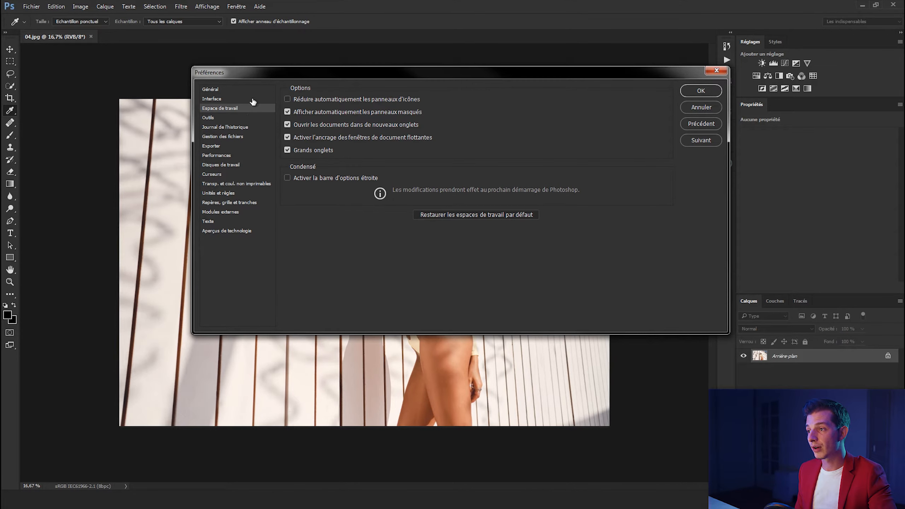
{"action": "left_click", "coordinate": [222, 119]}
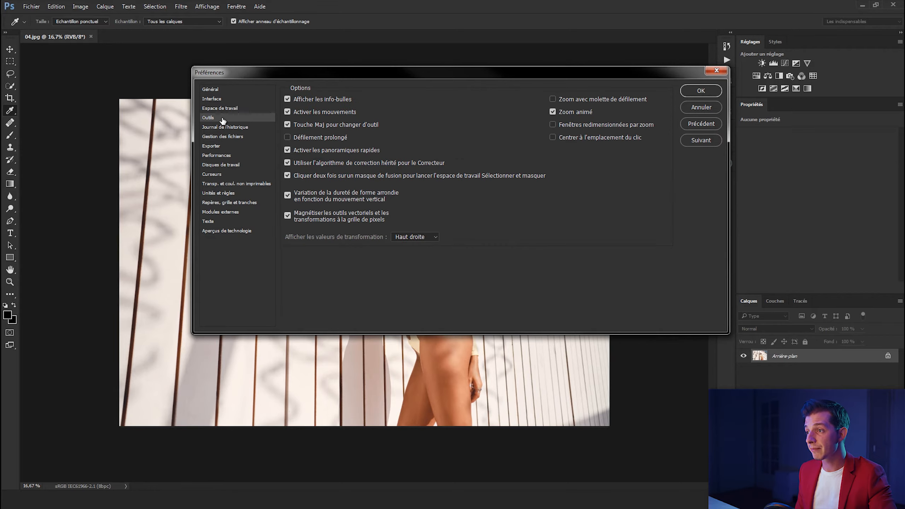
{"action": "left_click", "coordinate": [241, 132]}
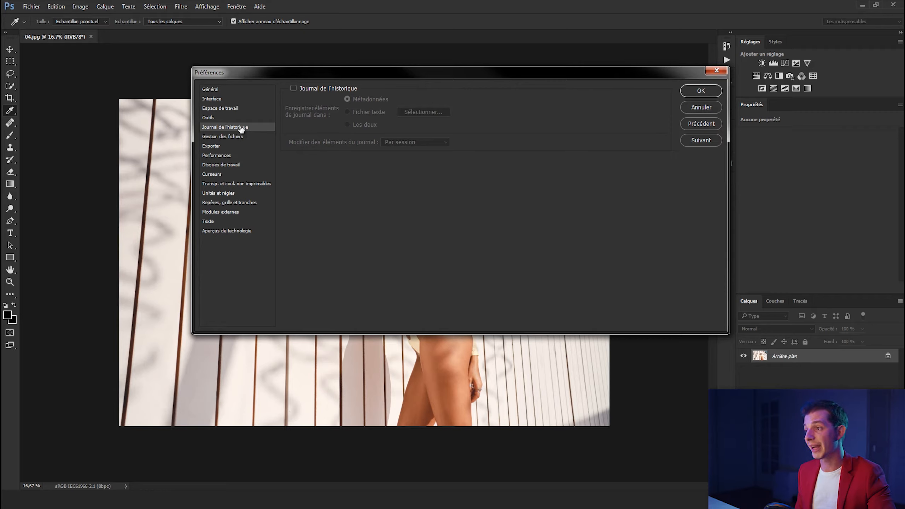
{"action": "left_click", "coordinate": [214, 156]}
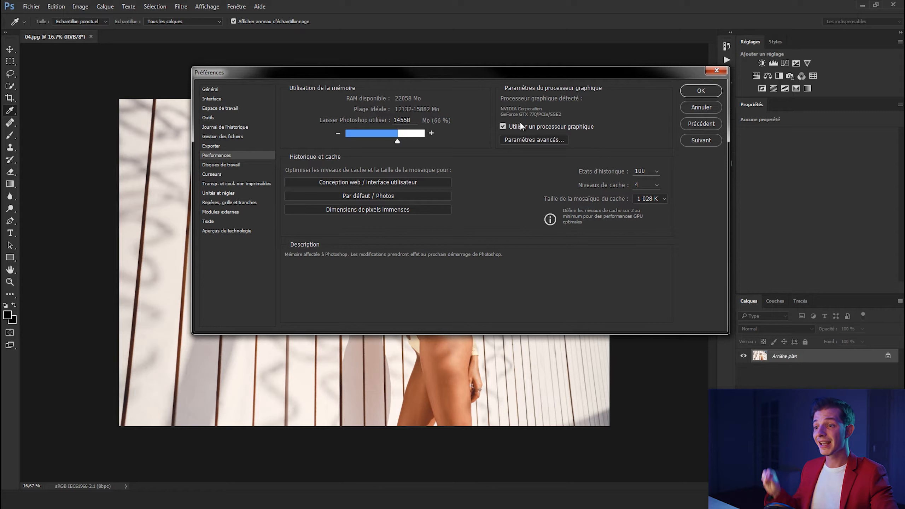
{"action": "mouse_move", "coordinate": [526, 130]}
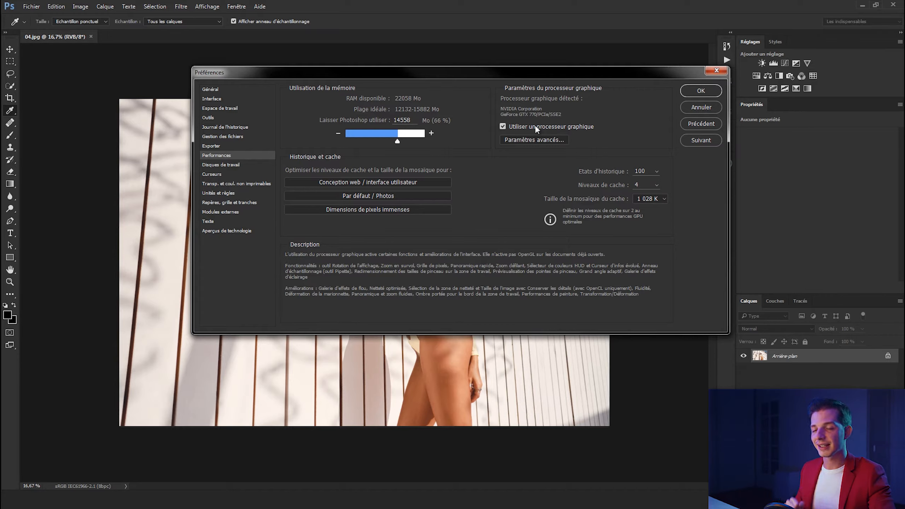
{"action": "left_click", "coordinate": [238, 165]}
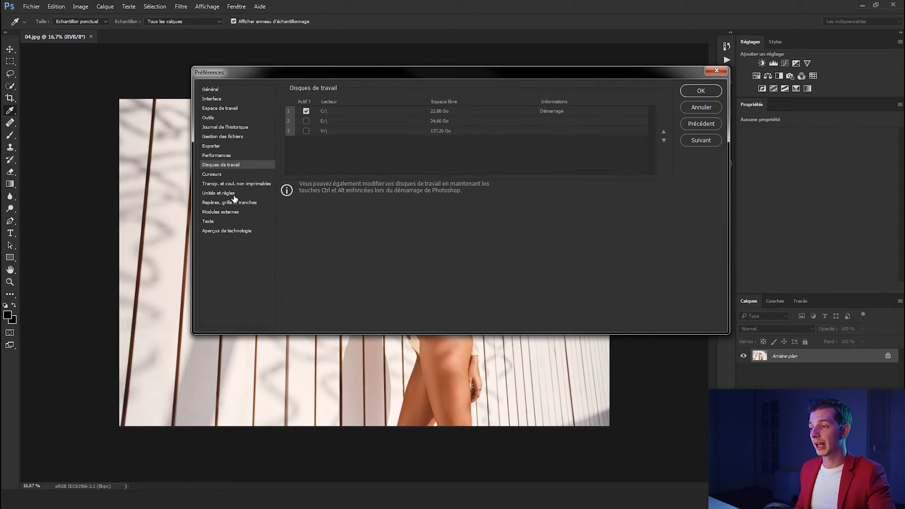
{"action": "left_click", "coordinate": [701, 107]}
{"action": "key", "text": "v"}
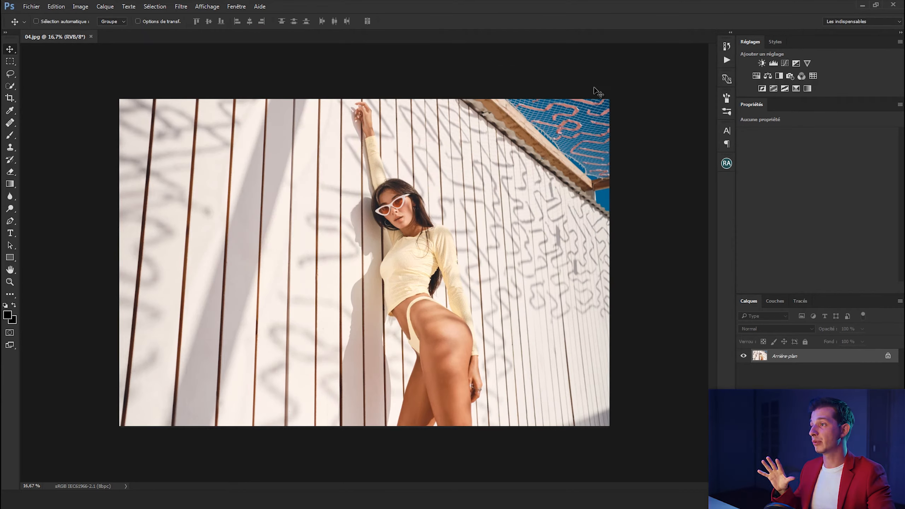
{"action": "left_click", "coordinate": [77, 7]}
{"action": "mouse_move", "coordinate": [87, 17]}
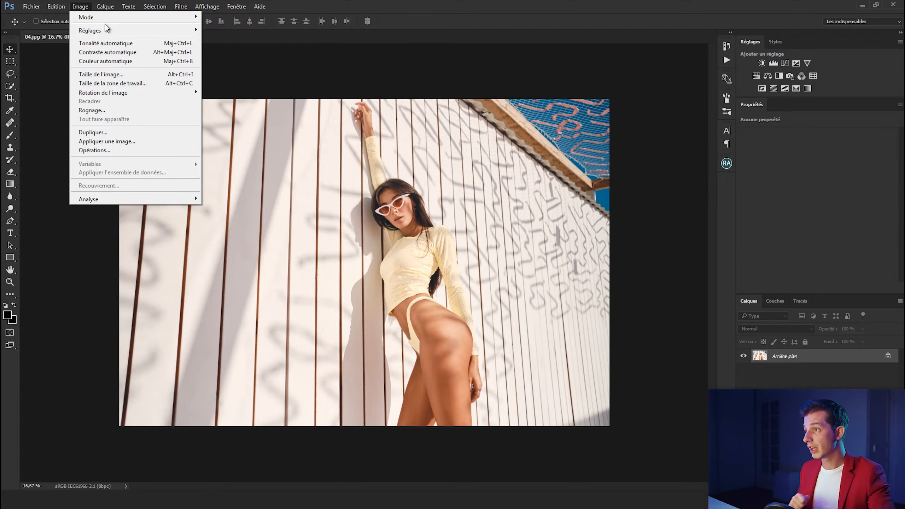
{"action": "mouse_move", "coordinate": [106, 28]}
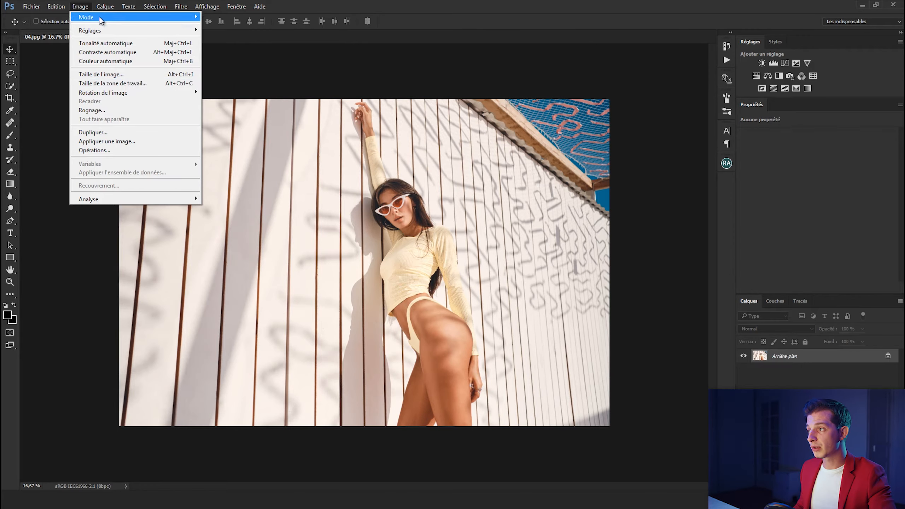
{"action": "mouse_move", "coordinate": [107, 10]}
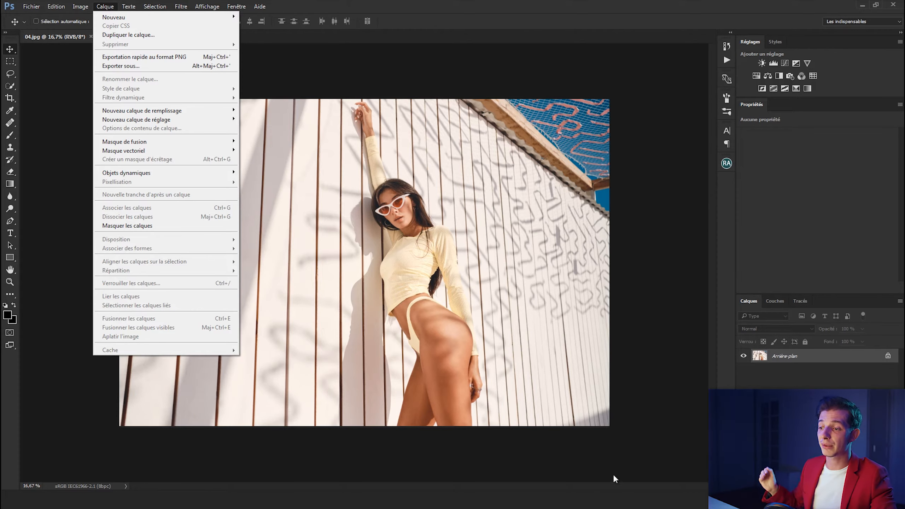
{"action": "left_click", "coordinate": [301, 195]}
{"action": "left_click", "coordinate": [107, 8]}
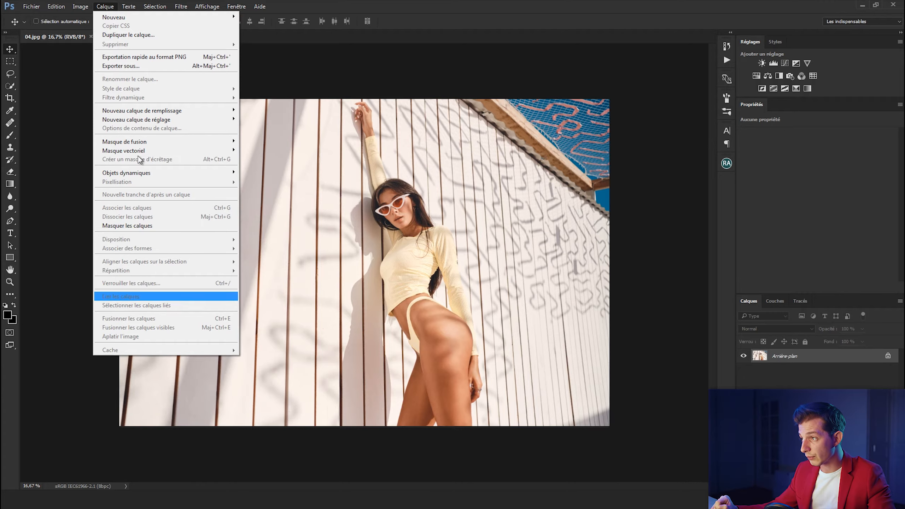
Examine the character formatting settings for text and collapse them again.
{"action": "mouse_move", "coordinate": [125, 7]}
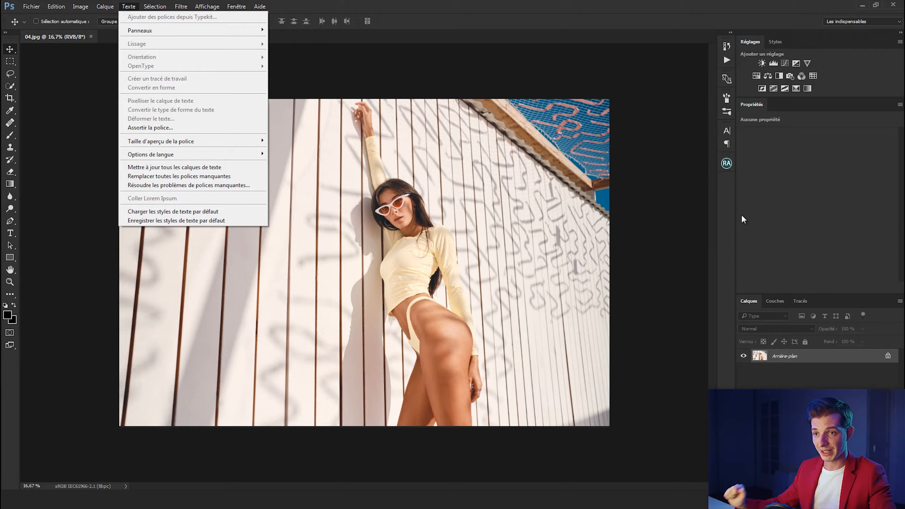
{"action": "left_click", "coordinate": [726, 130]}
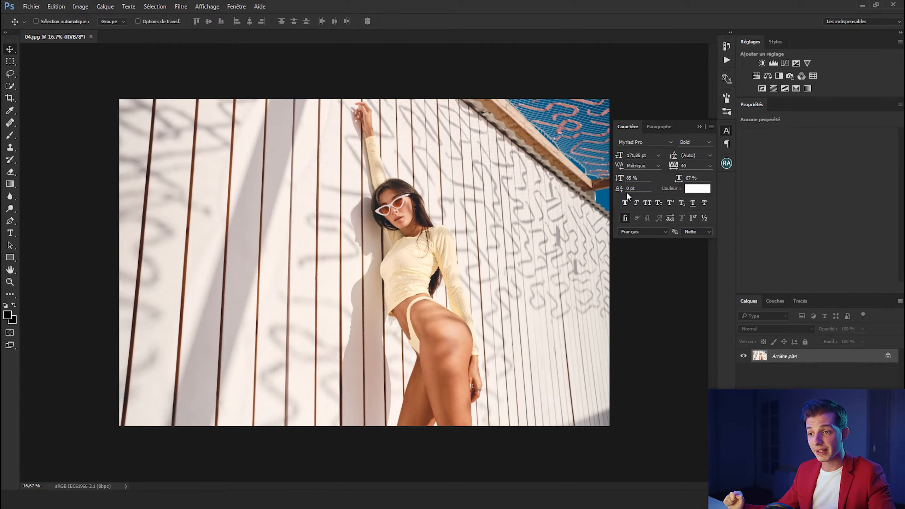
{"action": "left_click", "coordinate": [699, 127]}
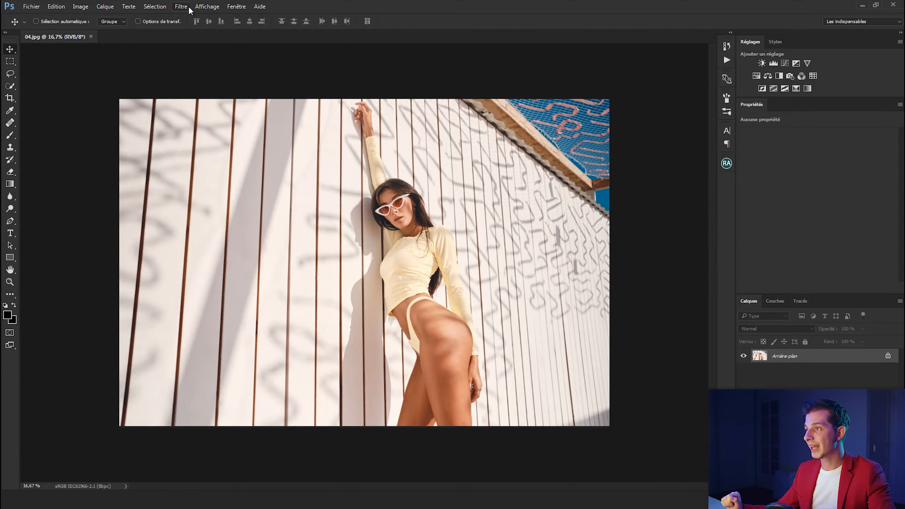
Select the hair beside the woman's face with the Quick Selection tool and invert the selection.
{"action": "left_click", "coordinate": [160, 10]}
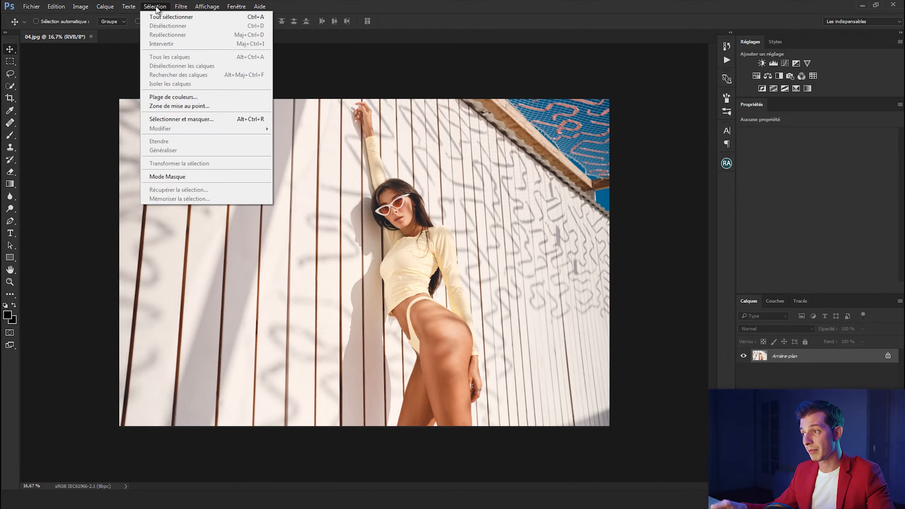
{"action": "left_click", "coordinate": [512, 37]}
{"action": "key", "text": "w"}
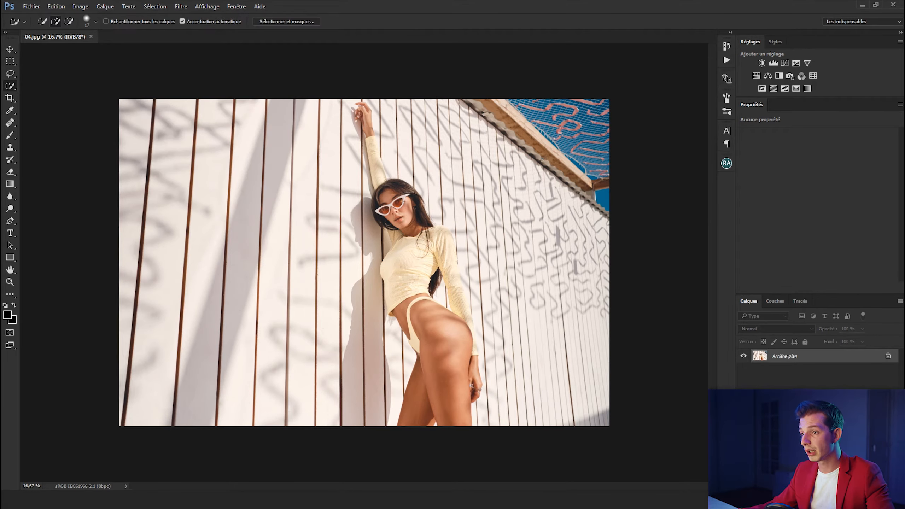
{"action": "left_click_drag", "start_coordinate": [385, 212], "coordinate": [383, 258]}
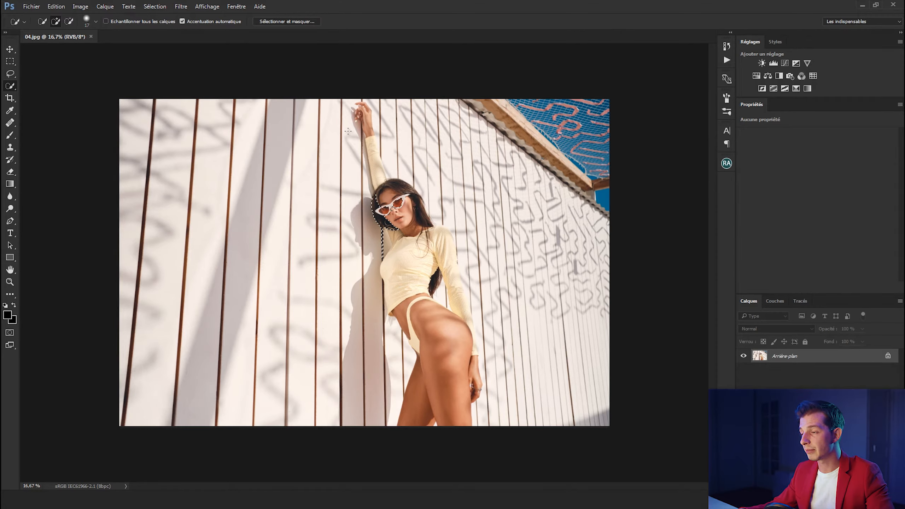
{"action": "left_click", "coordinate": [157, 7]}
{"action": "left_click", "coordinate": [189, 44]}
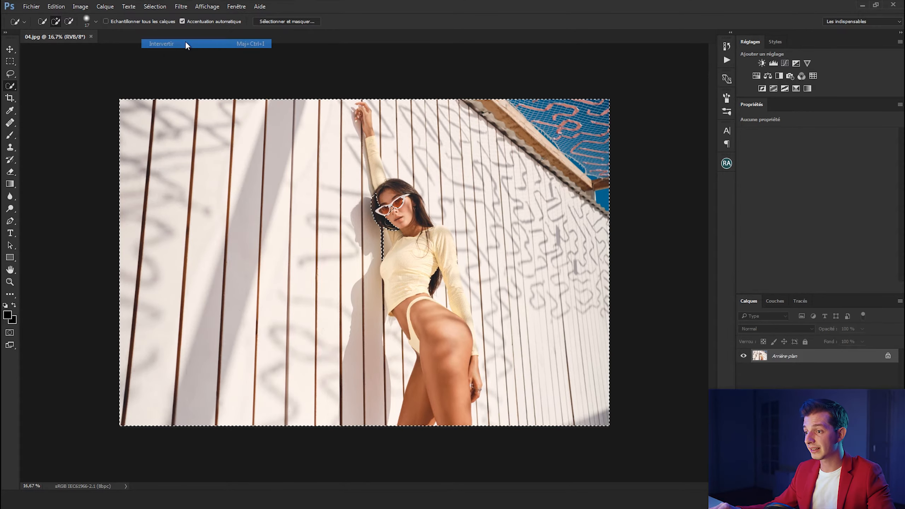
{"action": "scroll", "coordinate": [376, 199], "scroll_direction": "up", "scroll_amount": 3}
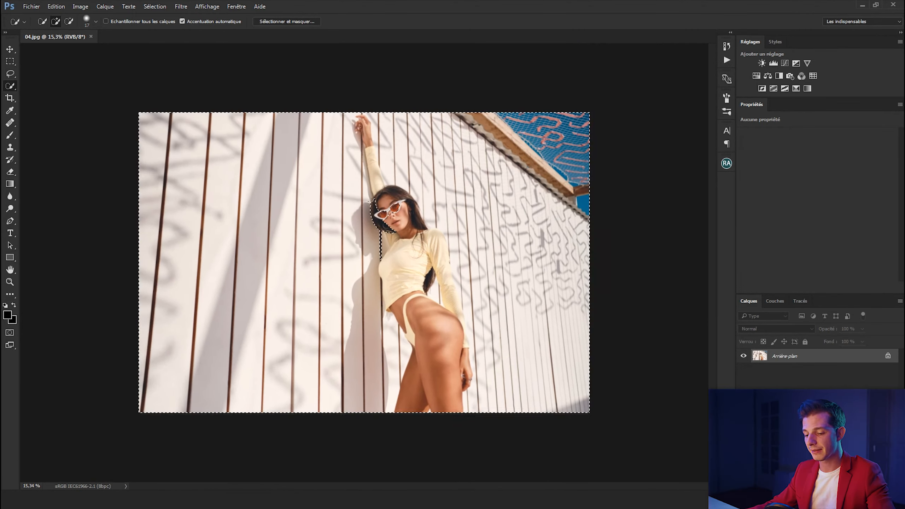
Open the Camera Raw filter on the photo, examine its adjustment groups including the tone curve and basic settings, and close it without adjustments.
{"action": "left_click", "coordinate": [182, 7]}
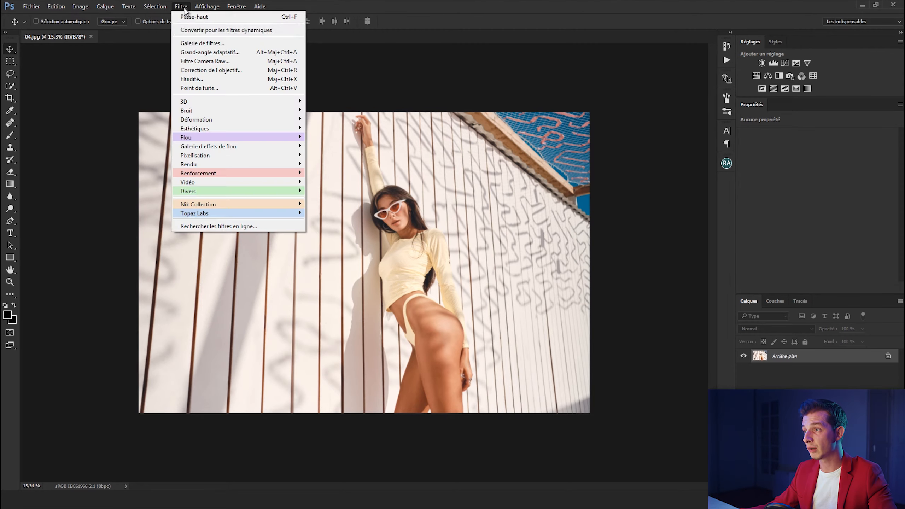
{"action": "left_click", "coordinate": [195, 62]}
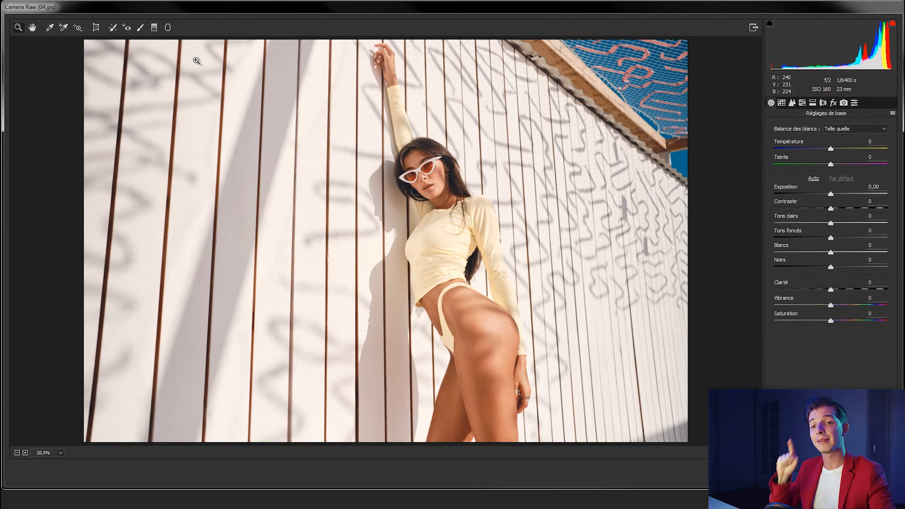
{"action": "left_click", "coordinate": [792, 103]}
{"action": "left_click", "coordinate": [792, 104]}
{"action": "left_click", "coordinate": [804, 104]}
{"action": "left_click", "coordinate": [822, 104]}
{"action": "left_click", "coordinate": [811, 104]}
{"action": "left_click", "coordinate": [792, 104]}
{"action": "left_click", "coordinate": [781, 103]}
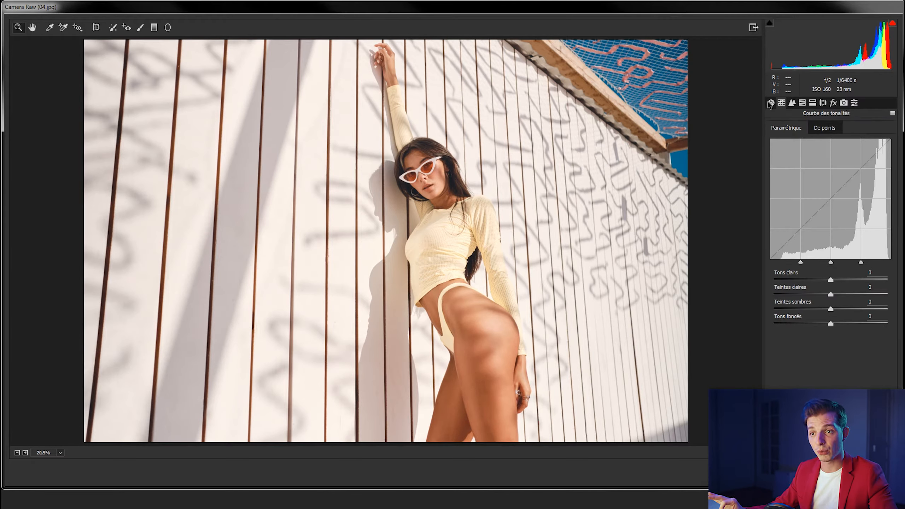
{"action": "left_click", "coordinate": [772, 104]}
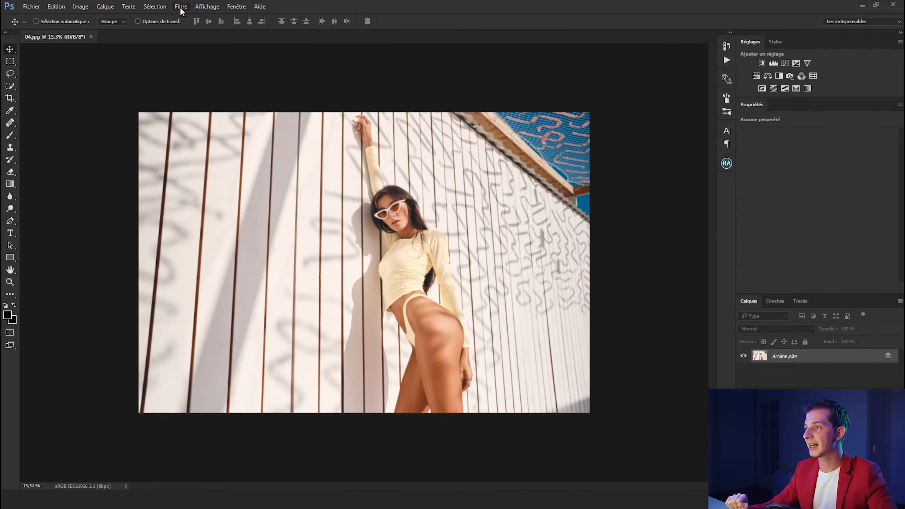
Open the Liquify (Fluidité) filter on the photo to examine its facial adjustment settings, and close it unapplied.
{"action": "left_click", "coordinate": [180, 7]}
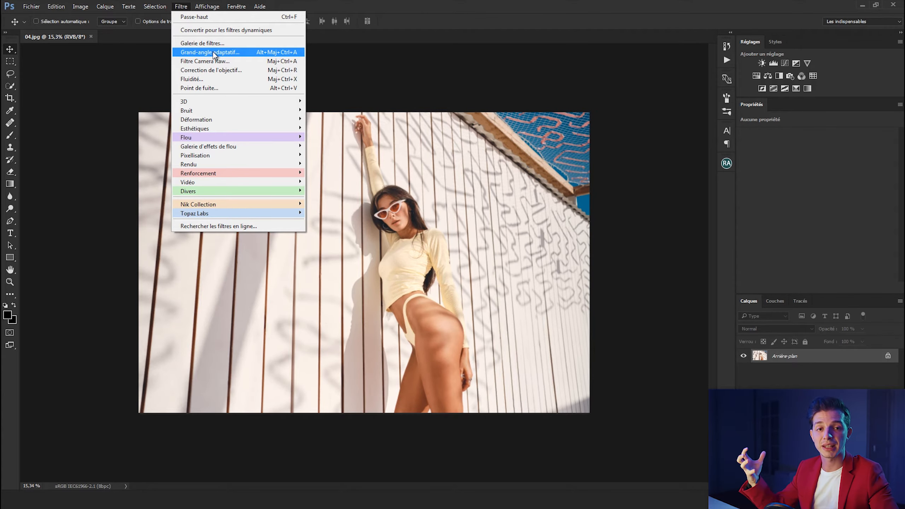
{"action": "left_click", "coordinate": [215, 79]}
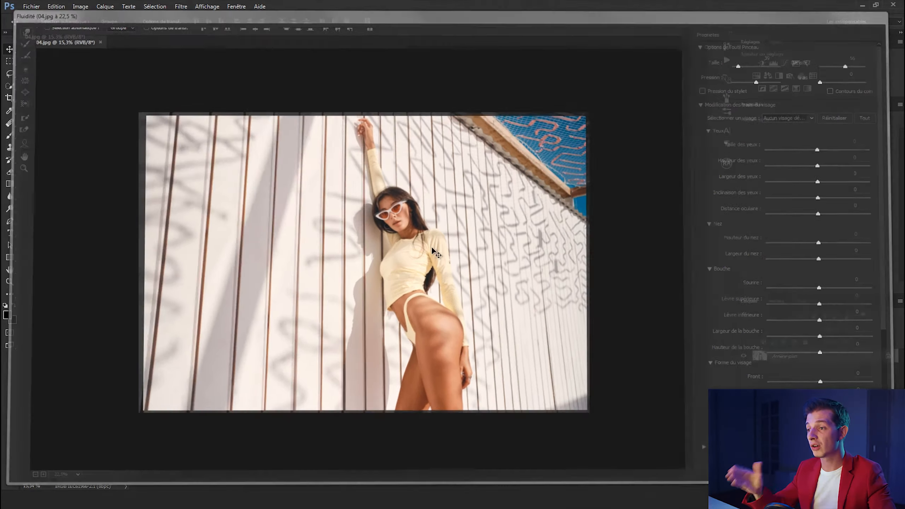
{"action": "mouse_move", "coordinate": [216, 102]}
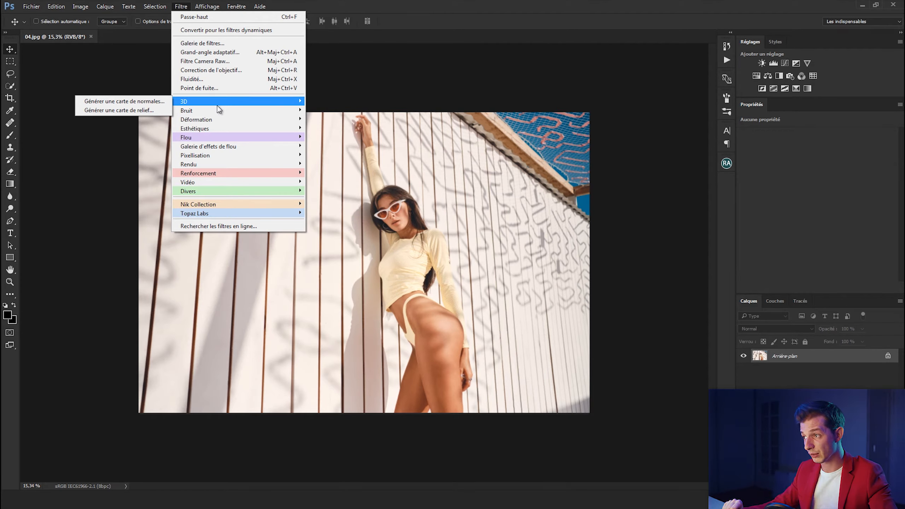
Examine the Filter submenus, including the Rendu (Render) filters, and the Affichage (View) zoom commands.
{"action": "mouse_move", "coordinate": [203, 129]}
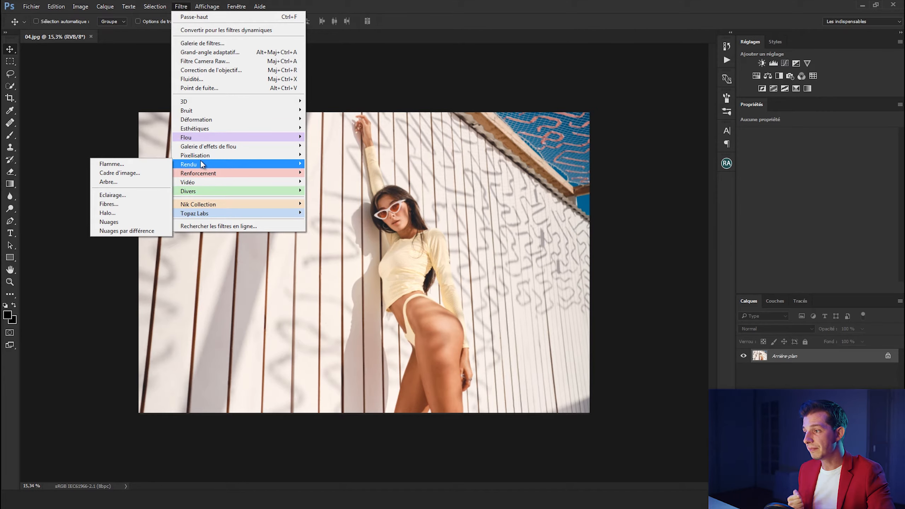
{"action": "mouse_move", "coordinate": [199, 172]}
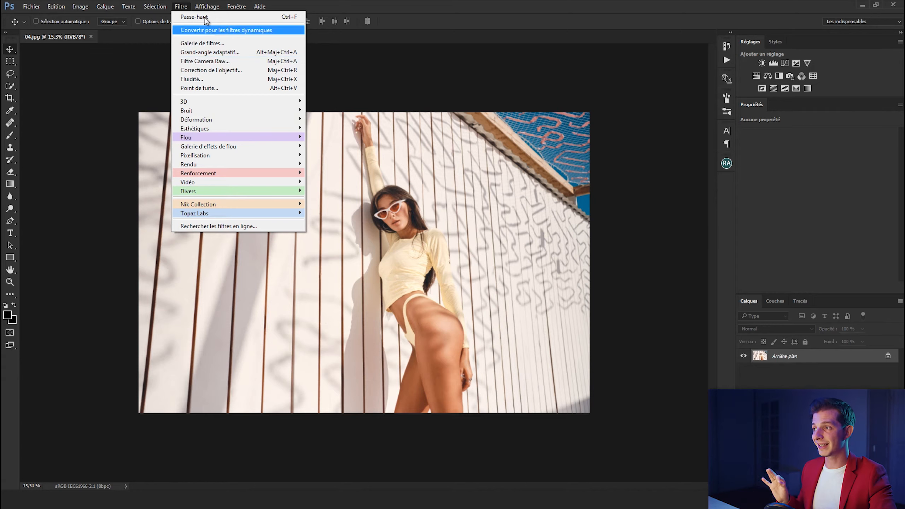
{"action": "mouse_move", "coordinate": [208, 10]}
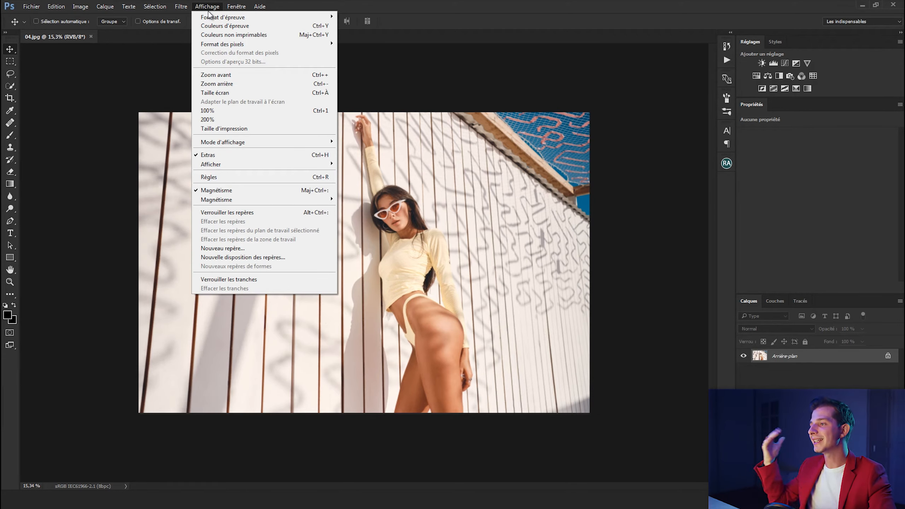
{"action": "left_click", "coordinate": [481, 30]}
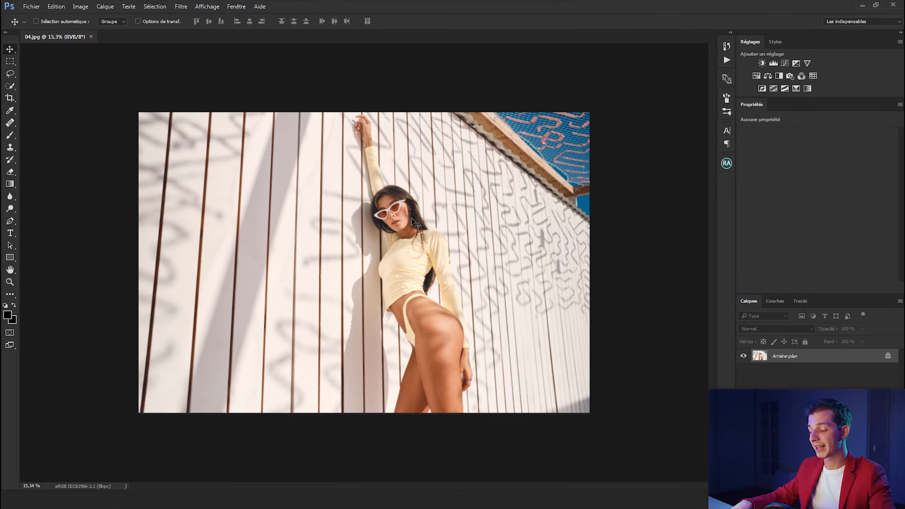
{"action": "scroll", "coordinate": [383, 237], "scroll_direction": "up", "scroll_amount": 7}
{"action": "scroll", "coordinate": [383, 237], "scroll_direction": "down", "scroll_amount": 8}
{"action": "scroll", "coordinate": [384, 236], "scroll_direction": "up", "scroll_amount": 3}
{"action": "scroll", "coordinate": [384, 237], "scroll_direction": "down", "scroll_amount": 1}
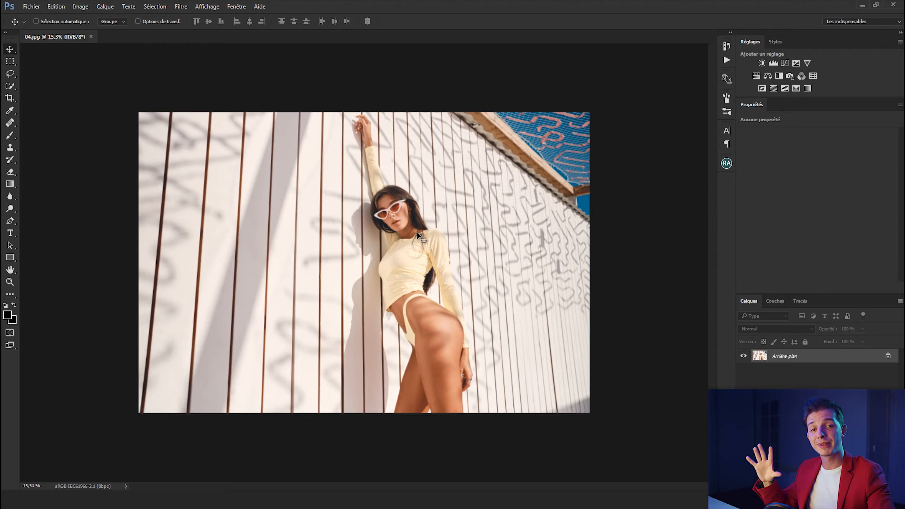
Show the rulers and place a horizontal guide across the raised forearm and a vertical guide through the wall beyond the woman.
{"action": "left_click", "coordinate": [202, 7]}
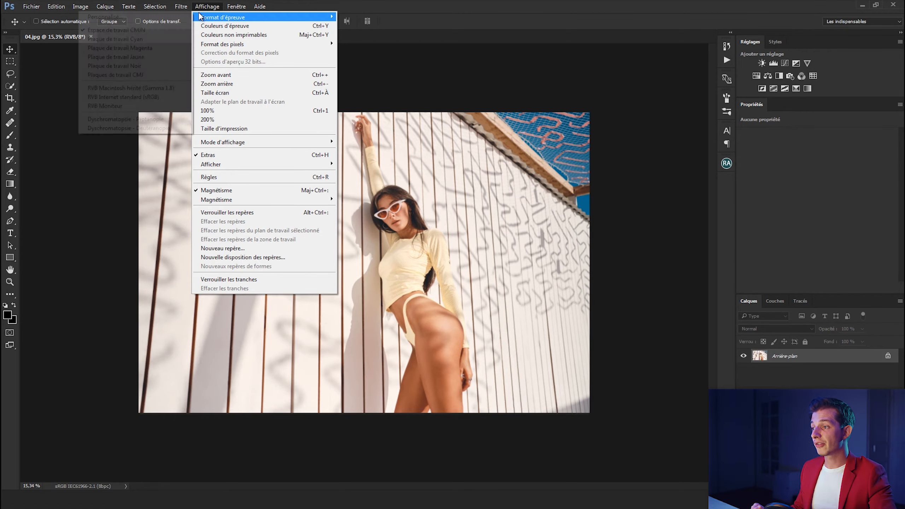
{"action": "left_click", "coordinate": [237, 177]}
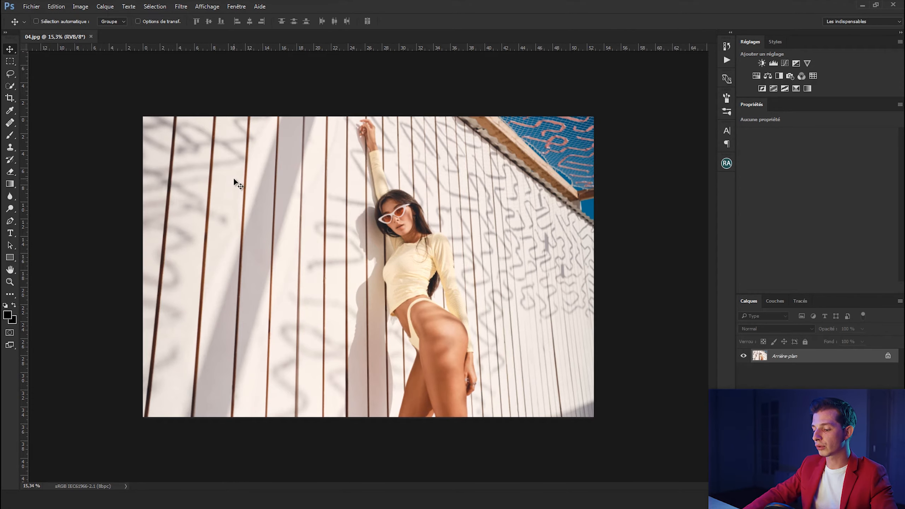
{"action": "left_click_drag", "start_coordinate": [356, 45], "coordinate": [367, 146]}
{"action": "left_click_drag", "start_coordinate": [24, 216], "coordinate": [536, 214]}
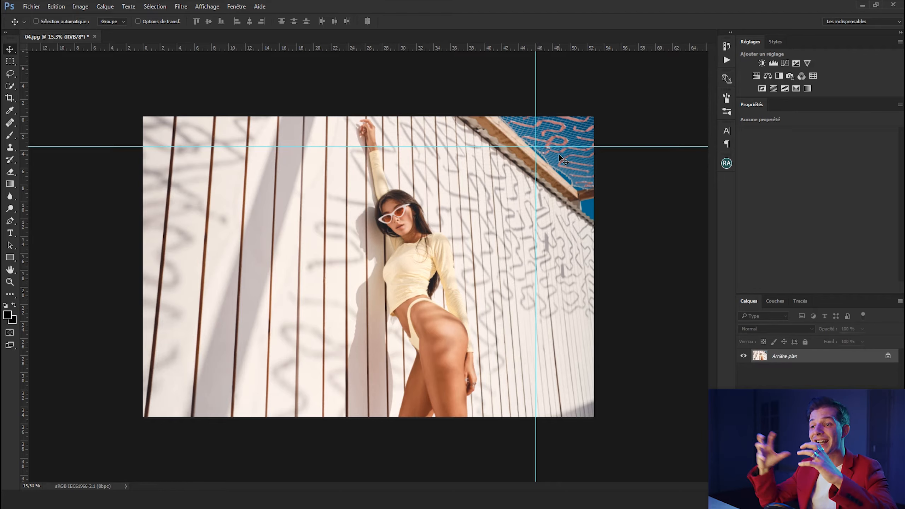
Undo the placement of both guides and toggle the rulers off and on.
{"action": "key", "text": "ctrl+z"}
{"action": "key", "text": "ctrl+z"}
{"action": "key", "text": "ctrl+z"}
{"action": "key", "text": "ctrl+z"}
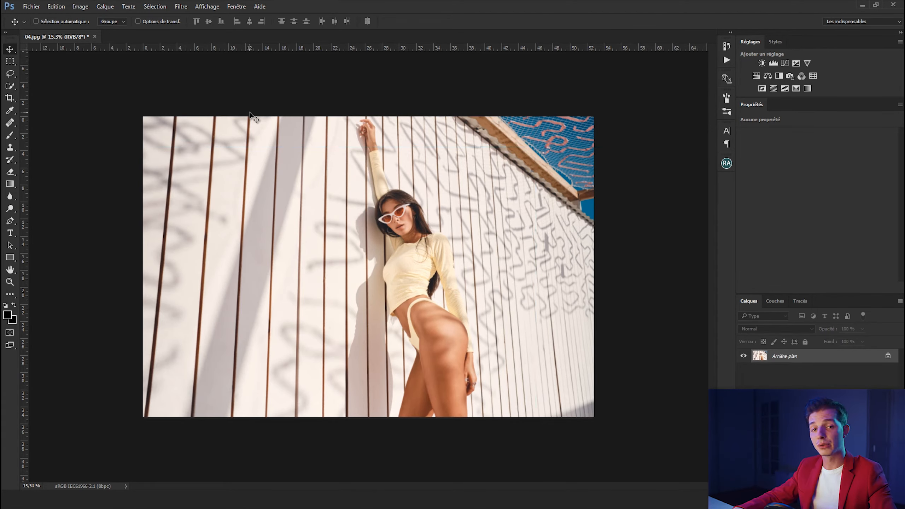
{"action": "key", "text": "ctrl+r"}
{"action": "key", "text": "ctrl+r"}
{"action": "key", "text": "ctrl+r"}
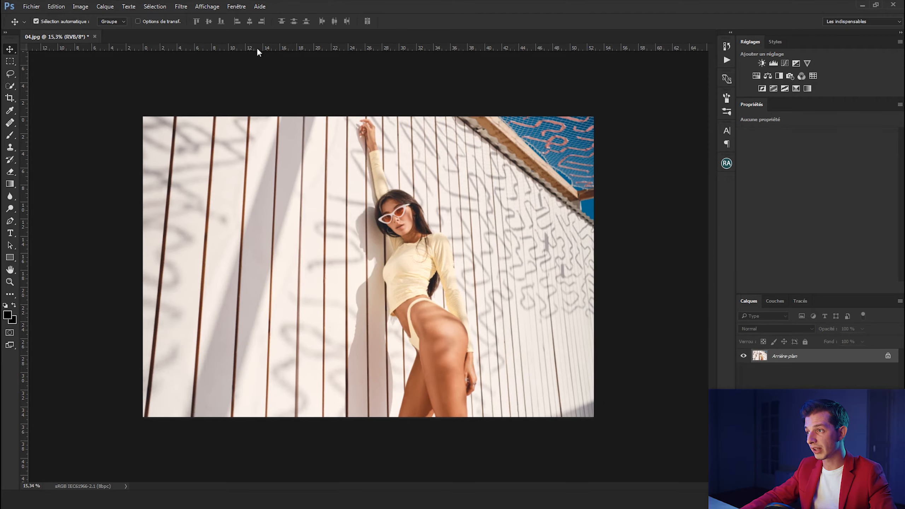
Place a horizontal guide across the sunglasses and a vertical guide along the wall beside the woman, and toggle the guides' visibility.
{"action": "key", "text": "ctrl+r"}
{"action": "left_click_drag", "start_coordinate": [266, 49], "coordinate": [160, 213]}
{"action": "left_click_drag", "start_coordinate": [24, 178], "coordinate": [352, 168]}
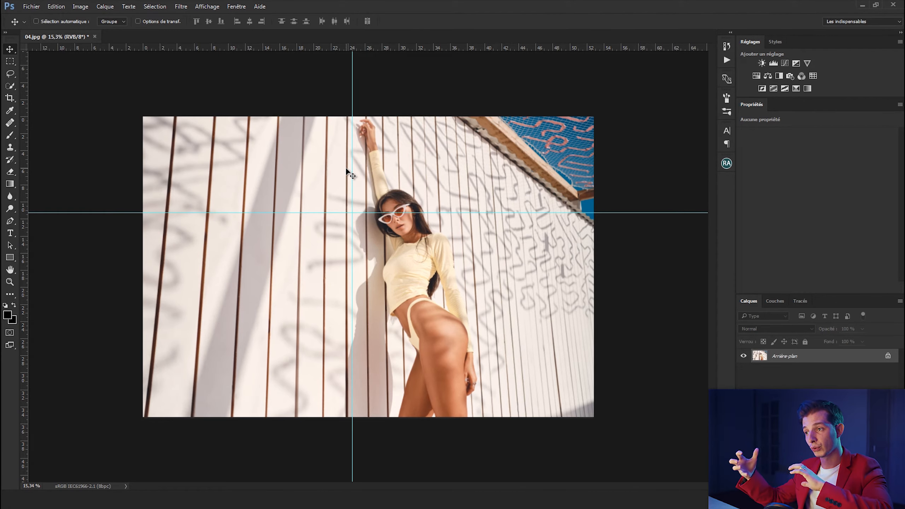
{"action": "key", "text": "ctrl+h"}
{"action": "key", "text": "ctrl+h"}
Undo the guides crossing the photo and hide the rulers.
{"action": "key", "text": "ctrl+z"}
{"action": "key", "text": "ctrl+z"}
{"action": "key", "text": "ctrl+z"}
{"action": "key", "text": "ctrl+z"}
{"action": "key", "text": "ctrl+z"}
{"action": "key", "text": "ctrl+z"}
{"action": "key", "text": "ctrl+z"}
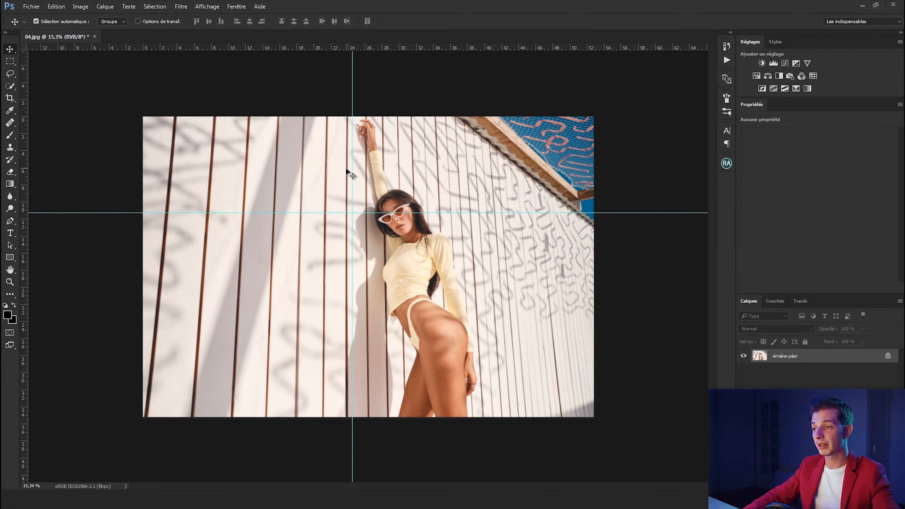
{"action": "key", "text": "ctrl+z"}
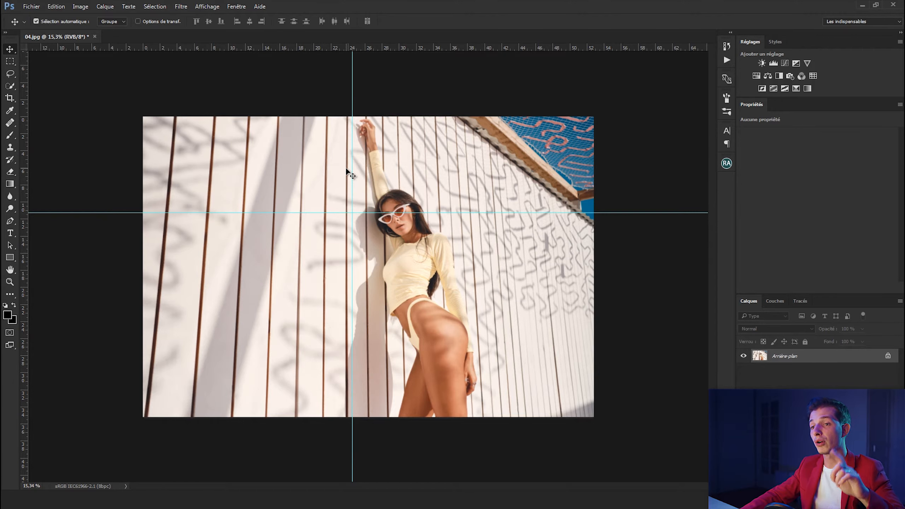
{"action": "key", "text": "ctrl+alt+z"}
{"action": "key", "text": "ctrl+alt+z"}
Examine the list of panels that can be shown or hidden in the workspace.
{"action": "left_click", "coordinate": [238, 6]}
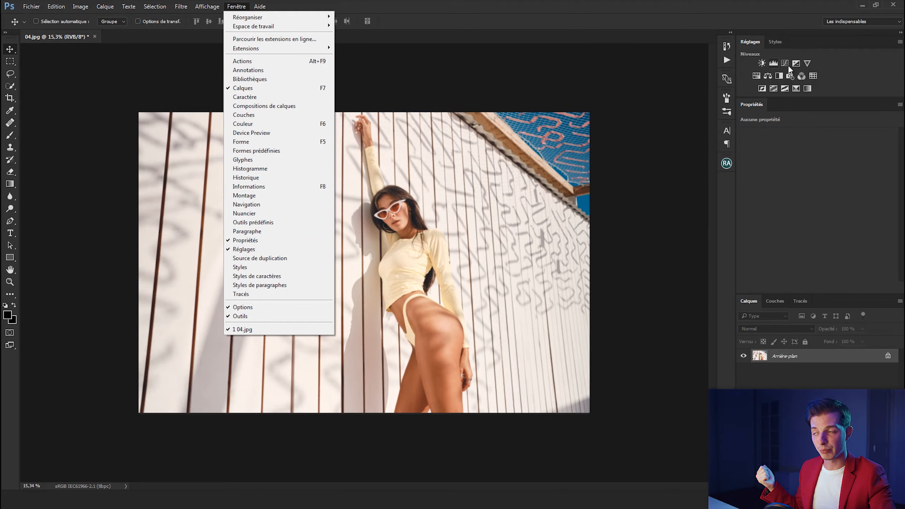
{"action": "left_click", "coordinate": [501, 3]}
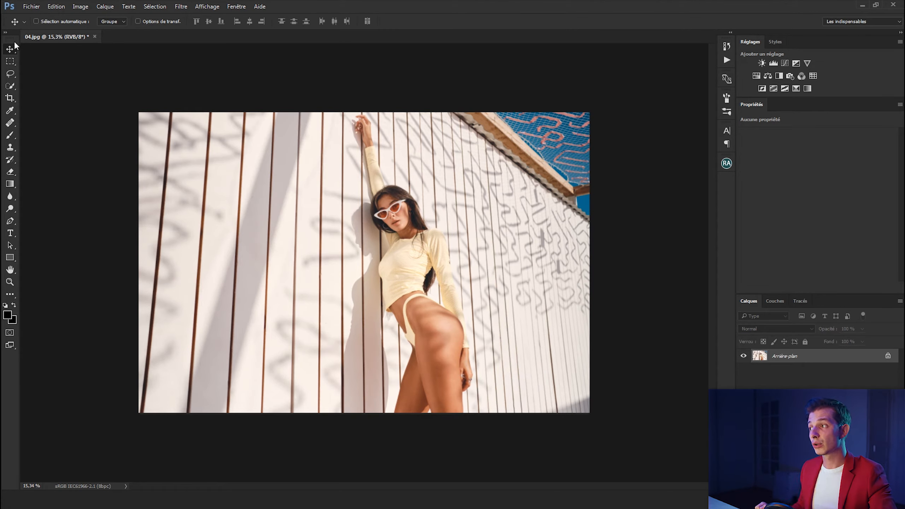
Detach the toolbar, toggle its column layout and dock it back in place, and view the Move tool's variants.
{"action": "left_click_drag", "start_coordinate": [10, 38], "coordinate": [72, 76]}
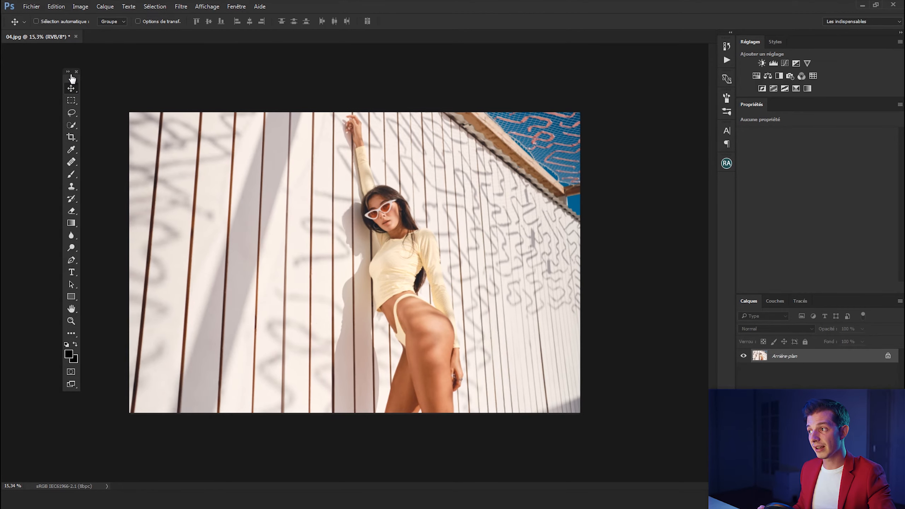
{"action": "left_click", "coordinate": [69, 72]}
{"action": "left_click", "coordinate": [68, 72]}
{"action": "left_click_drag", "start_coordinate": [70, 76], "coordinate": [4, 78]}
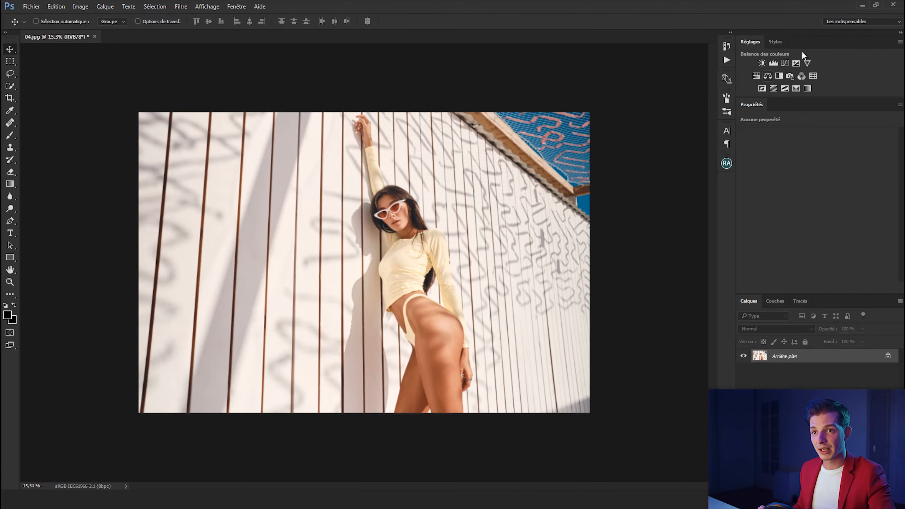
{"action": "right_click", "coordinate": [13, 52]}
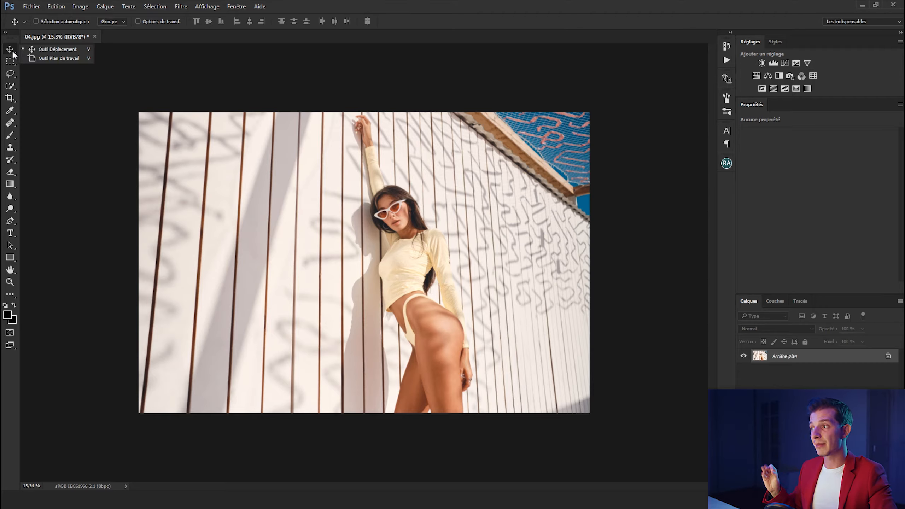
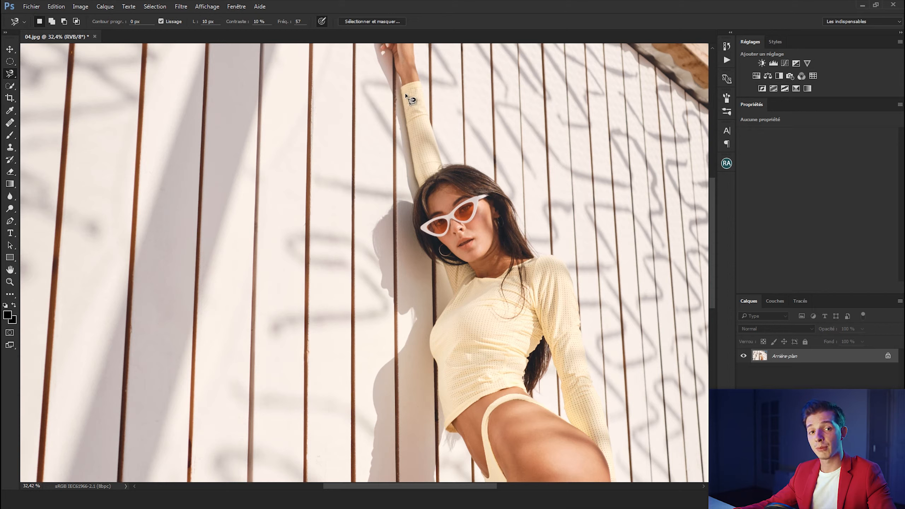
Try tracing the raised sleeve and hair with the Magnetic Lasso, cancel the outline, and examine the lasso variants.
{"action": "left_click", "coordinate": [402, 92]}
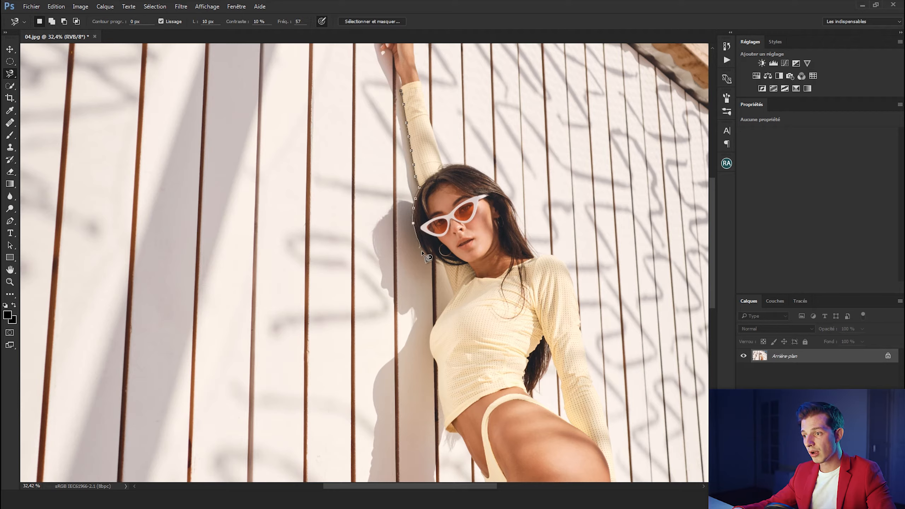
{"action": "key", "text": "Escape"}
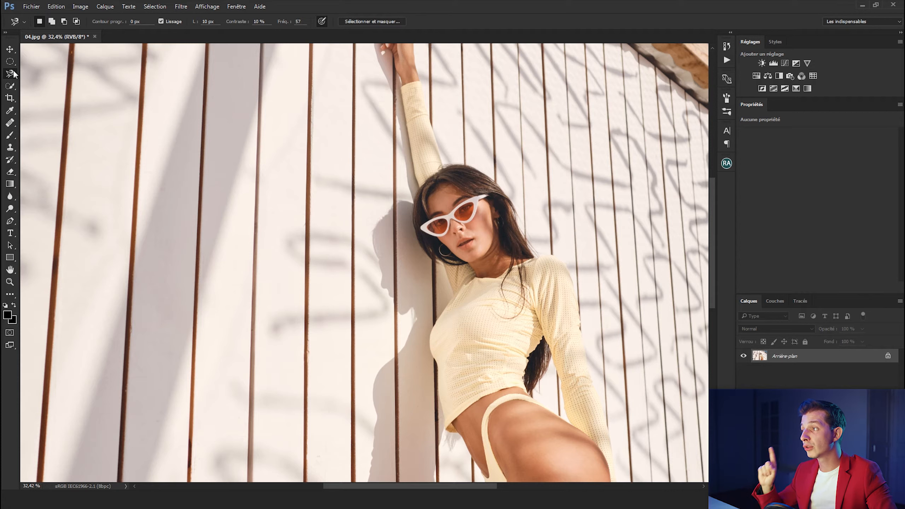
{"action": "right_click", "coordinate": [11, 75]}
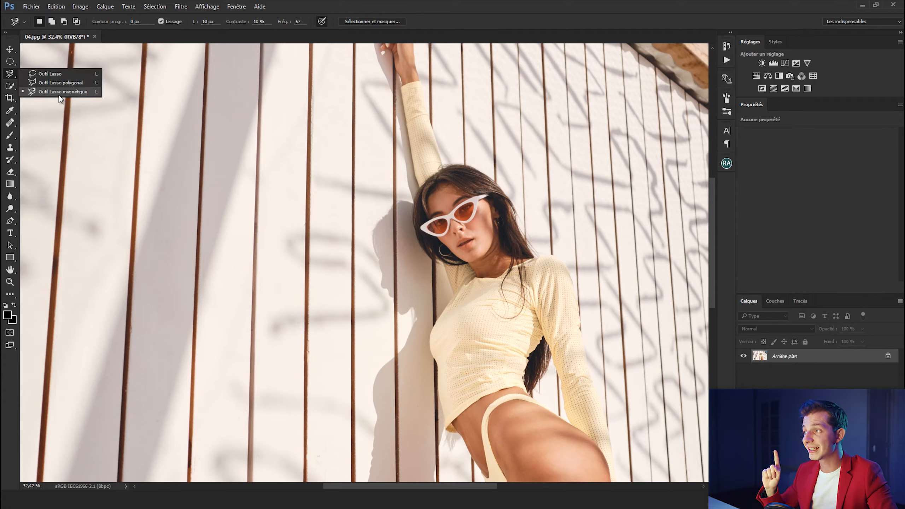
{"action": "left_click", "coordinate": [10, 75]}
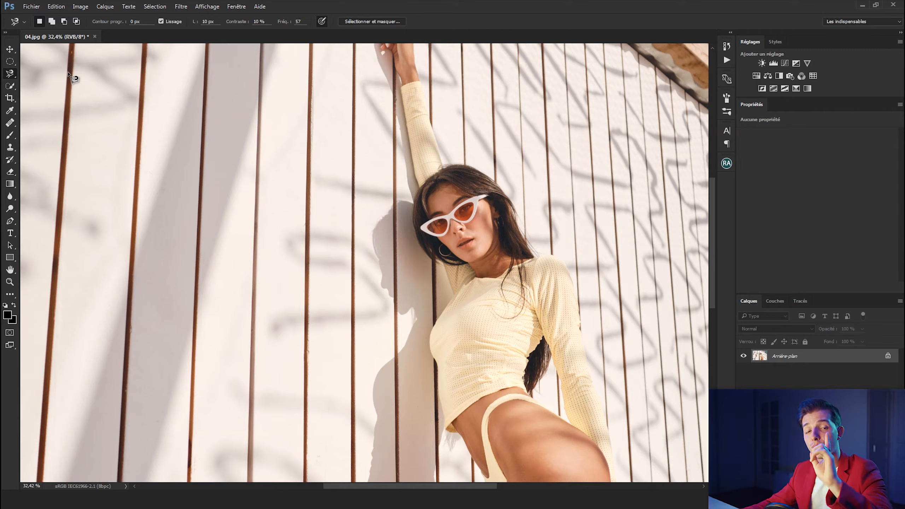
{"action": "right_click", "coordinate": [13, 74]}
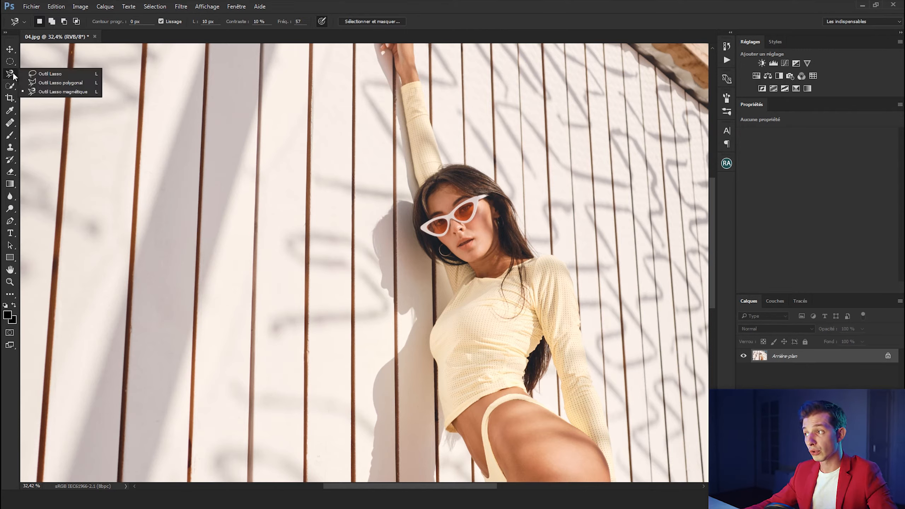
{"action": "left_click", "coordinate": [63, 91]}
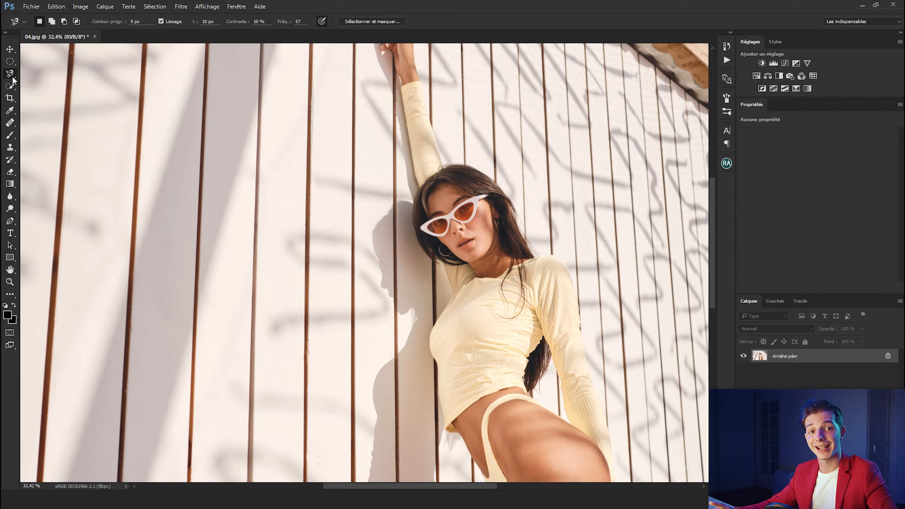
Cycle through the lasso tool variants and finish on the standard Lasso.
{"action": "key", "text": "shift+l"}
{"action": "key", "text": "shift+l"}
{"action": "key", "text": "shift+l"}
{"action": "key", "text": "shift+l"}
{"action": "key", "text": "shift+l"}
{"action": "key", "text": "shift+l"}
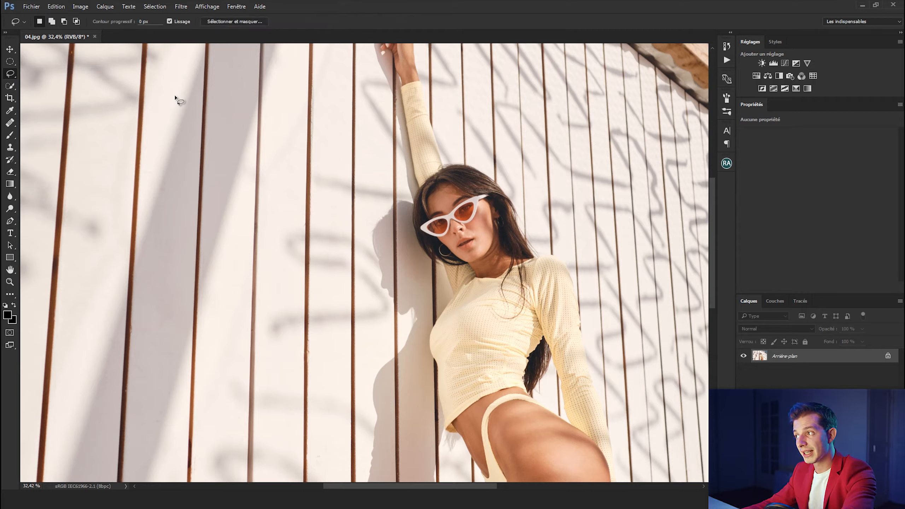
Select the woman's head and yellow top with the Quick Selection tool, and clear the selection.
{"action": "left_click", "coordinate": [10, 86]}
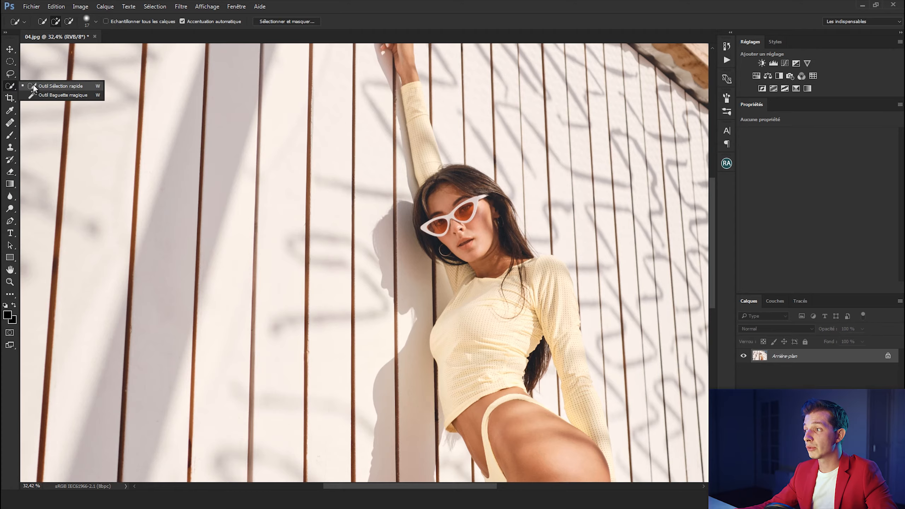
{"action": "left_click", "coordinate": [33, 87]}
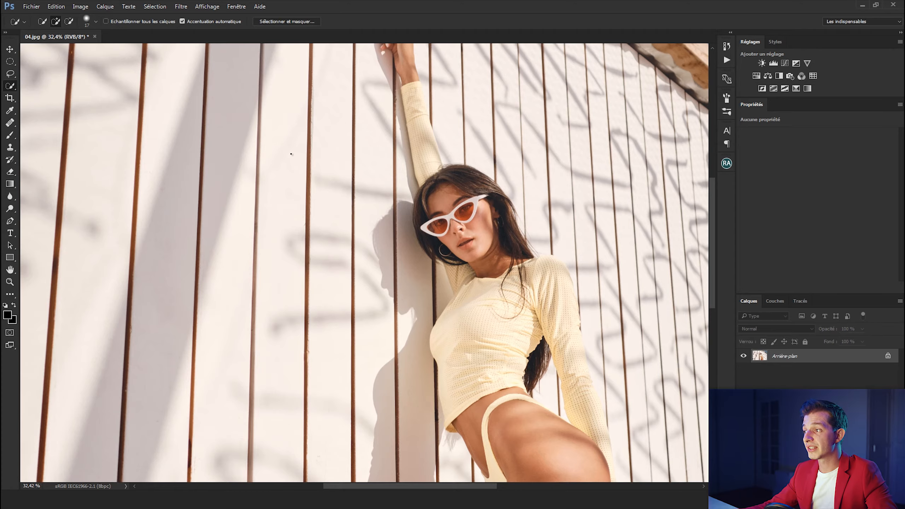
{"action": "left_click_drag", "start_coordinate": [322, 163], "coordinate": [307, 170]}
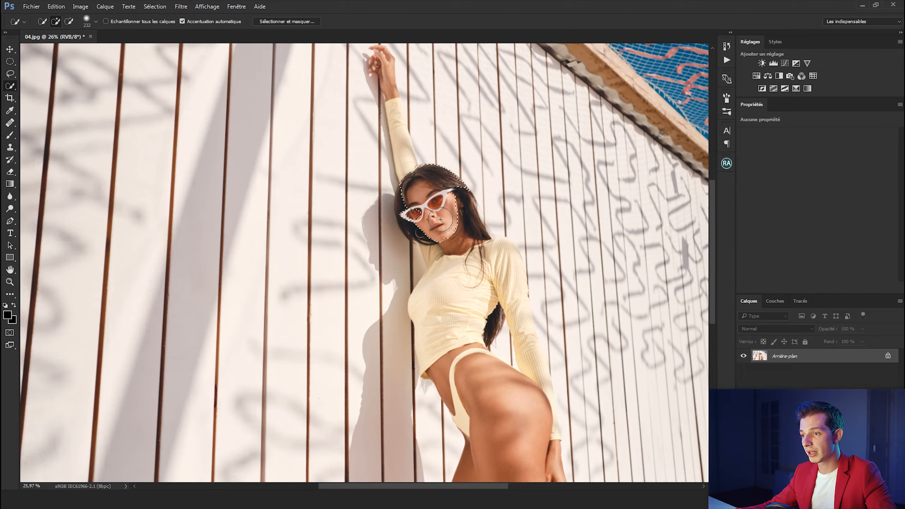
{"action": "mouse_move", "coordinate": [441, 218]}
{"action": "left_mouse_down"}
{"action": "mouse_move", "coordinate": [415, 214]}
{"action": "mouse_move", "coordinate": [450, 225]}
{"action": "mouse_move", "coordinate": [478, 262]}
{"action": "mouse_move", "coordinate": [510, 271]}
{"action": "mouse_move", "coordinate": [510, 255]}
{"action": "left_mouse_up"}
{"action": "scroll", "coordinate": [506, 253], "scroll_direction": "up", "scroll_amount": 4}
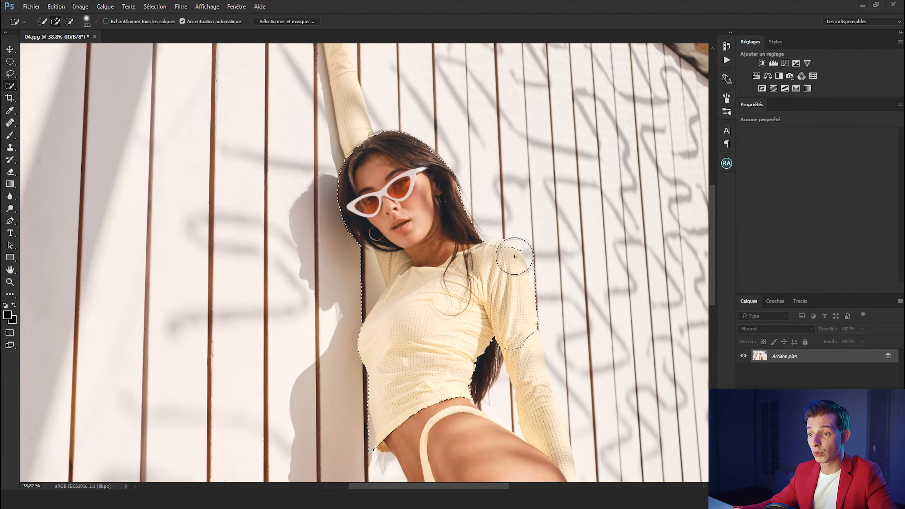
{"action": "scroll", "coordinate": [410, 189], "scroll_direction": "down", "scroll_amount": 4}
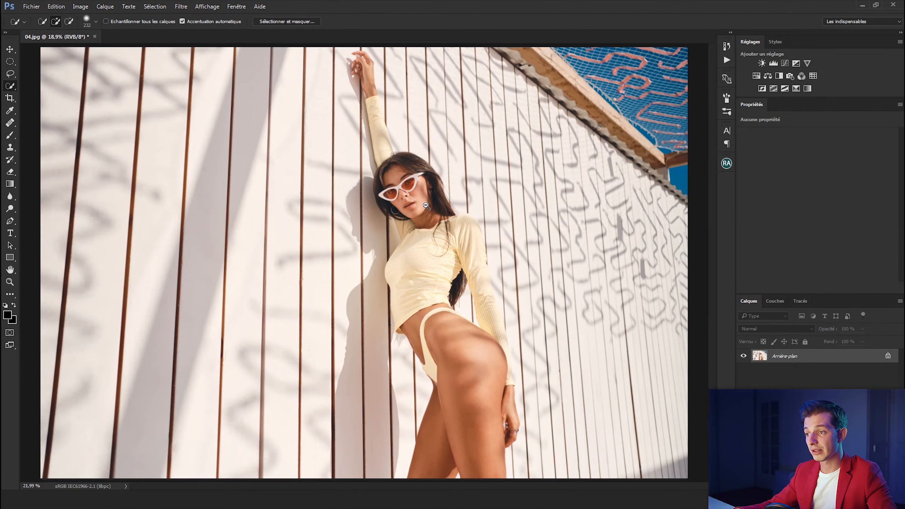
{"action": "key", "text": "ctrl+d"}
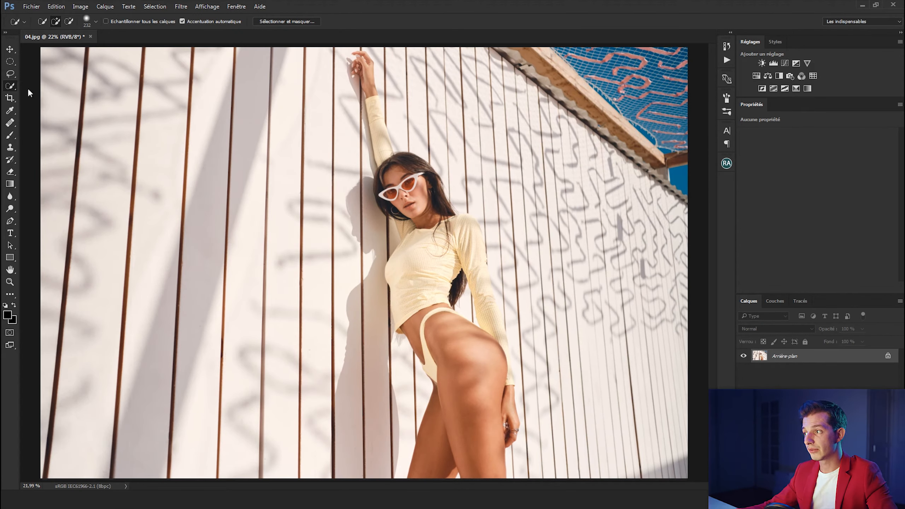
Sample the woman's hair with the Magic Wand, clear that selection, and select similar tones on her yellow top.
{"action": "right_click", "coordinate": [13, 87]}
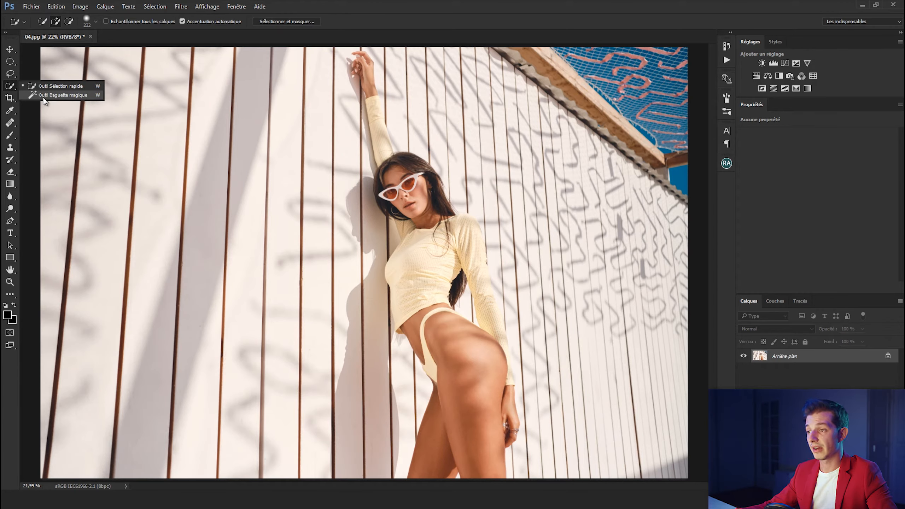
{"action": "left_click", "coordinate": [62, 95]}
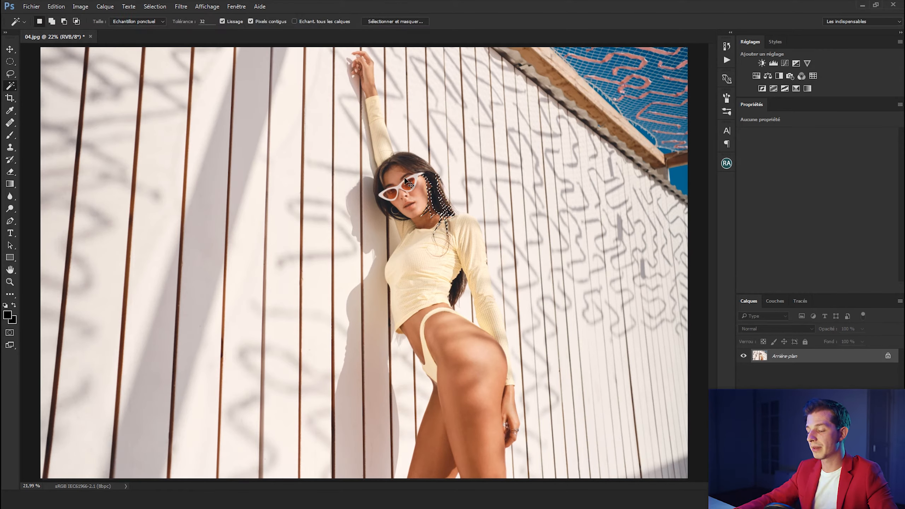
{"action": "left_click", "coordinate": [405, 163]}
{"action": "key", "text": "ctrl+d"}
{"action": "left_click", "coordinate": [415, 269]}
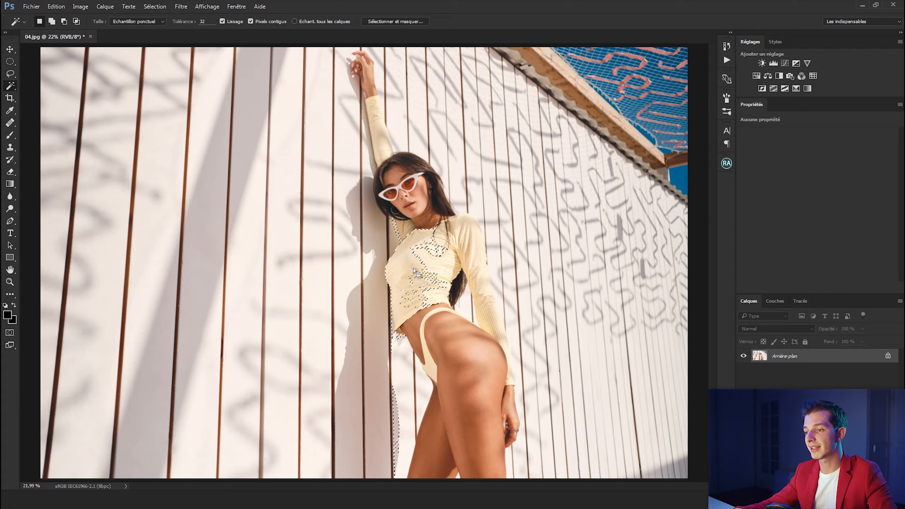
Clear the selection on the top and try adjusting the crop frame around the photo by hand, cancelling the crop.
{"action": "key", "text": "ctrl+d"}
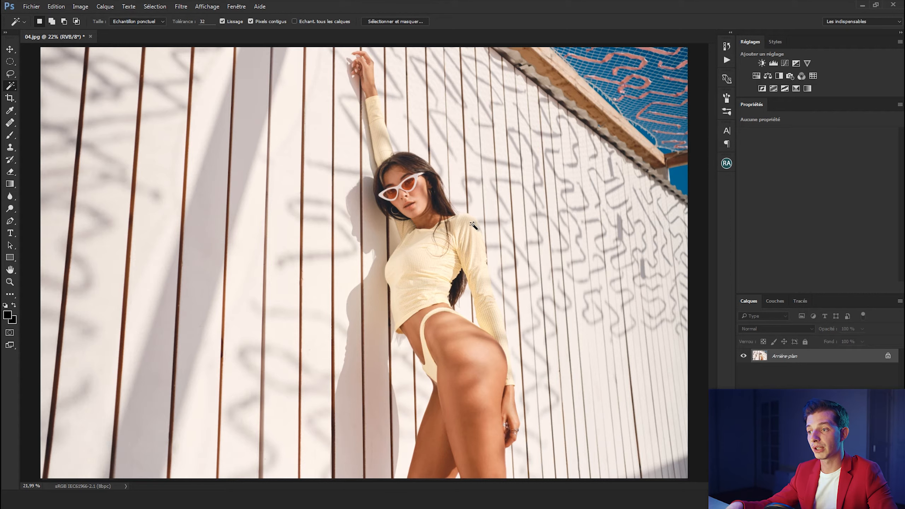
{"action": "left_click", "coordinate": [9, 98]}
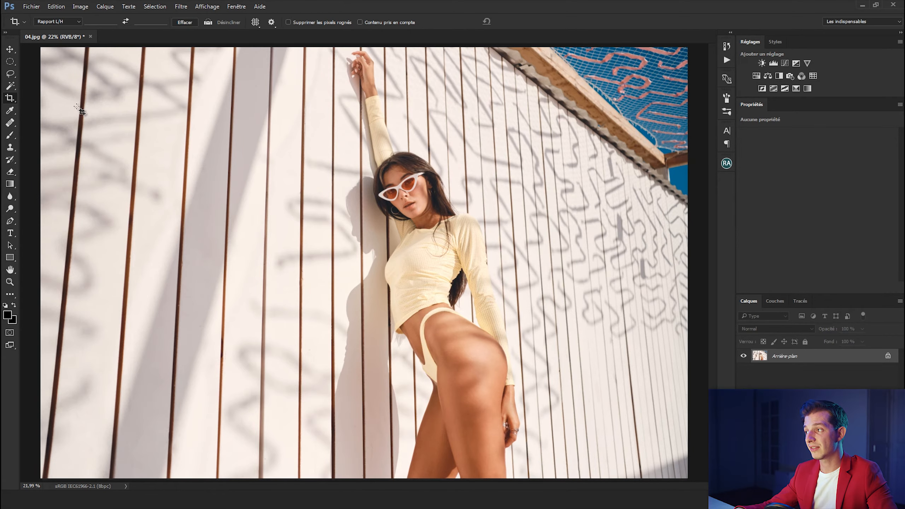
{"action": "left_click", "coordinate": [55, 100]}
{"action": "left_click_drag", "start_coordinate": [116, 263], "coordinate": [174, 259]}
{"action": "left_click_drag", "start_coordinate": [570, 258], "coordinate": [553, 260]}
{"action": "left_click_drag", "start_coordinate": [366, 96], "coordinate": [369, 107]}
{"action": "key", "text": "Escape"}
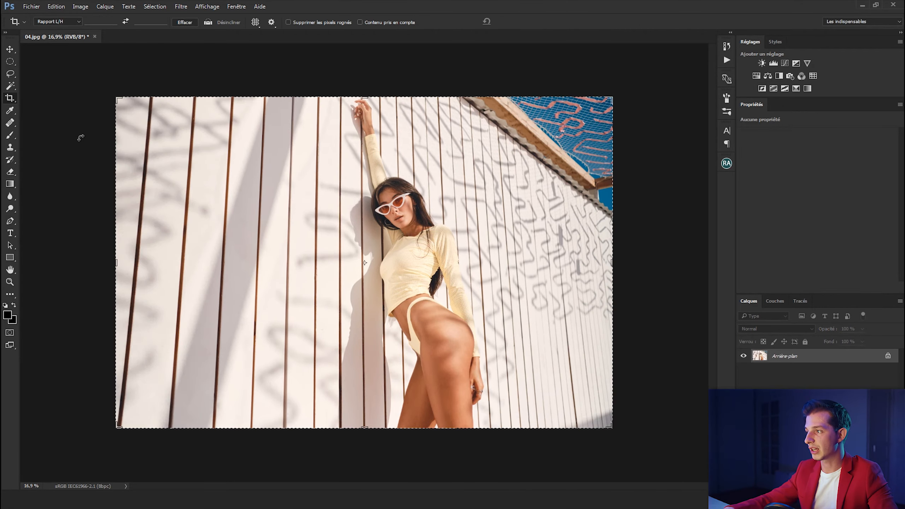
Crop the photo to a 16:9 ratio, shifting the image slightly down inside the frame.
{"action": "left_click", "coordinate": [146, 118]}
{"action": "left_click", "coordinate": [54, 23]}
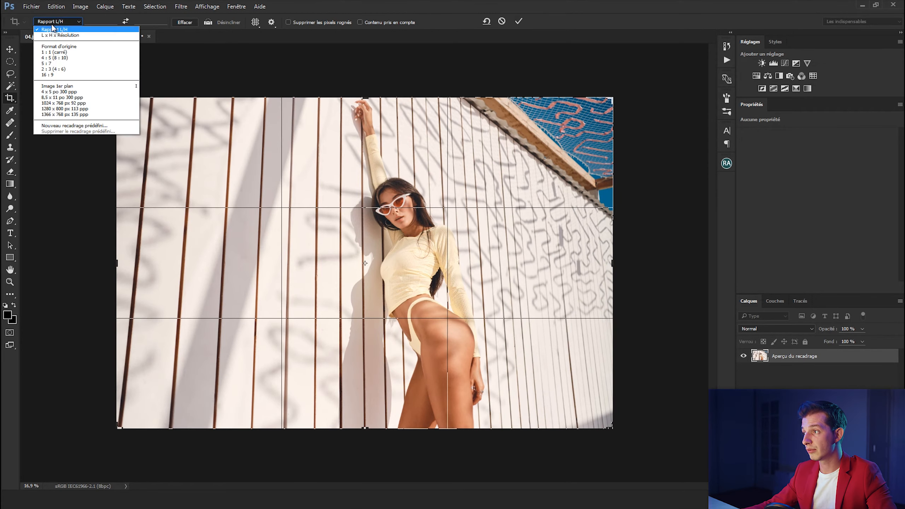
{"action": "left_click", "coordinate": [52, 75]}
{"action": "left_click_drag", "start_coordinate": [438, 236], "coordinate": [438, 242]}
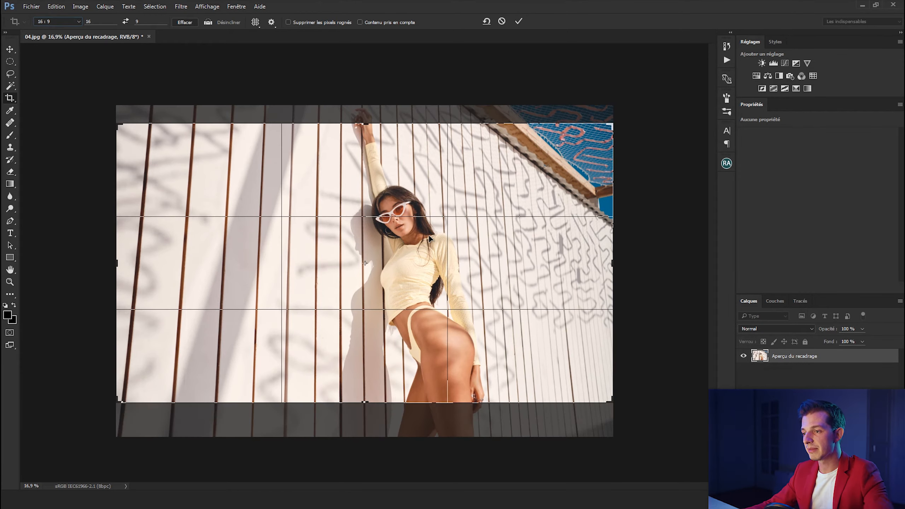
{"action": "key", "text": "Return"}
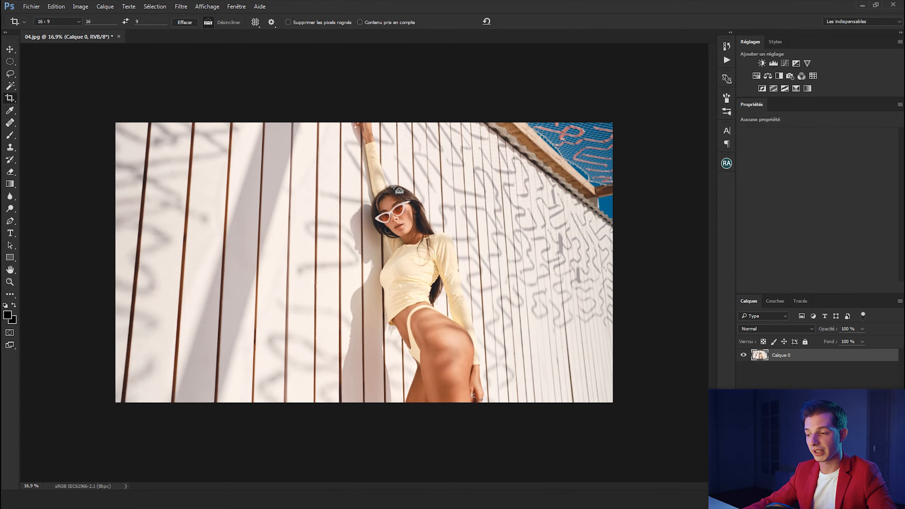
Sample colours from the wall with the Eyedropper, finishing on a light beige foreground colour.
{"action": "left_click", "coordinate": [12, 115]}
{"action": "left_click", "coordinate": [12, 114]}
{"action": "left_click", "coordinate": [305, 164]}
{"action": "left_click", "coordinate": [340, 160]}
{"action": "left_click", "coordinate": [269, 201]}
Examine the healing and brush tool variants, choosing the Spot Healing Brush and finishing on the Brush tool.
{"action": "left_click", "coordinate": [9, 124]}
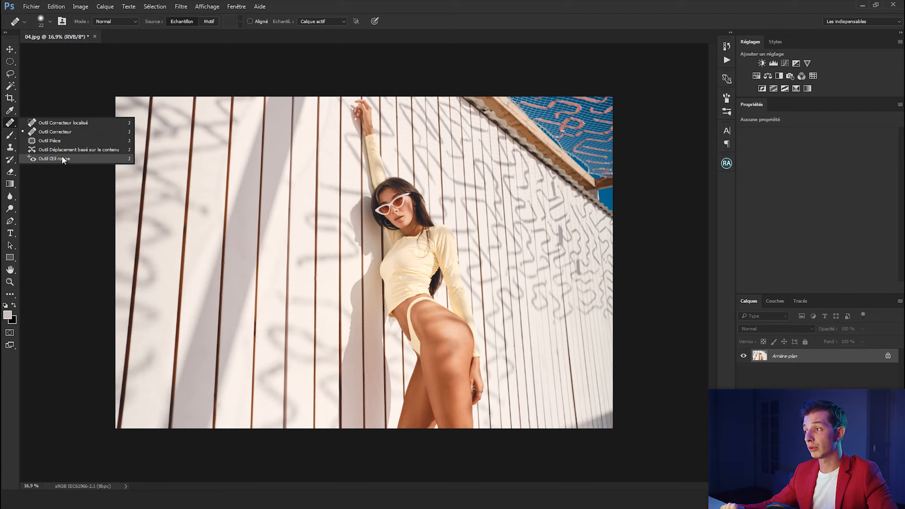
{"action": "left_click", "coordinate": [56, 122]}
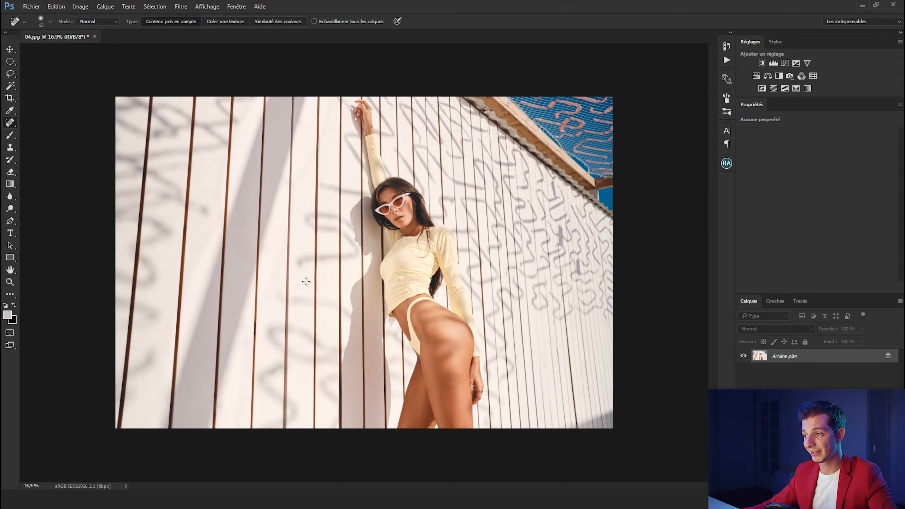
{"action": "left_click", "coordinate": [15, 139]}
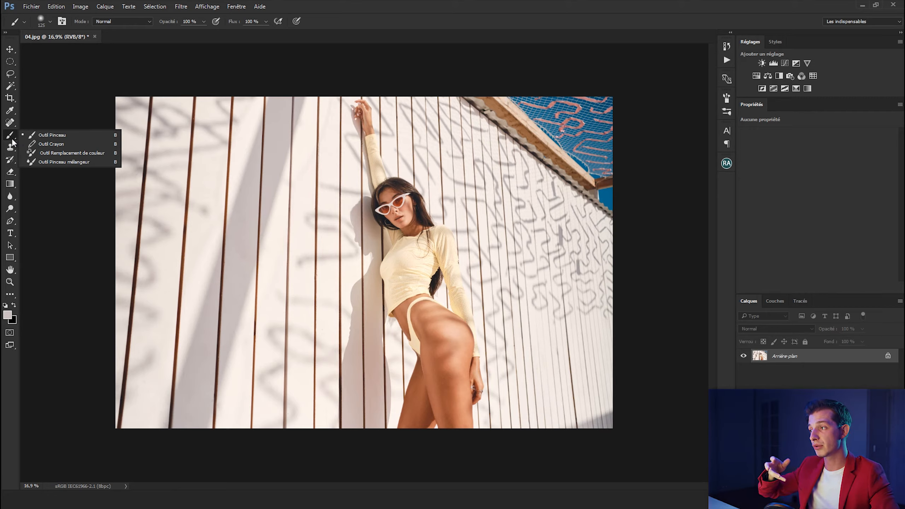
{"action": "left_click", "coordinate": [8, 138]}
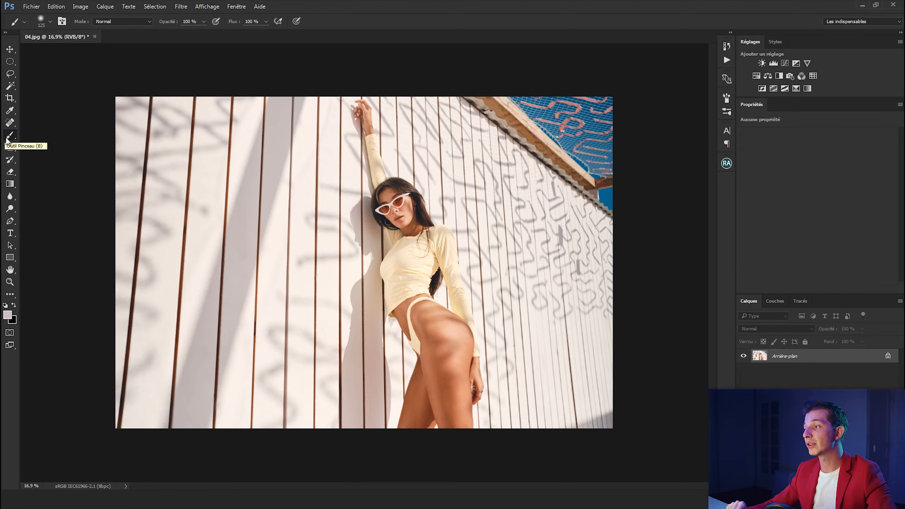
Try cloning the woman onto the wall beside her with a large Clone Stamp brush, and undo the strokes.
{"action": "left_click", "coordinate": [9, 147]}
{"action": "left_click", "coordinate": [47, 149]}
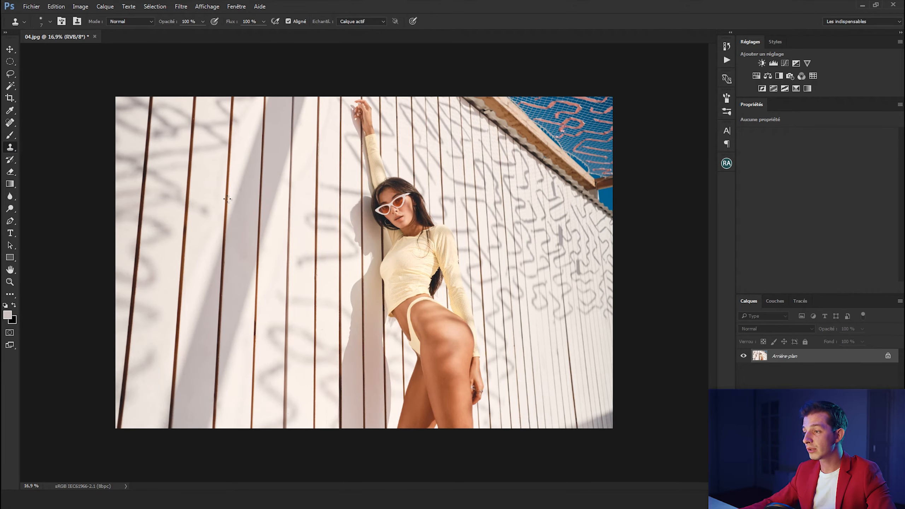
{"action": "left_click_drag", "start_coordinate": [198, 199], "coordinate": [215, 199]}
{"action": "left_click", "coordinate": [188, 184], "text": "alt"}
{"action": "mouse_move", "coordinate": [284, 221]}
{"action": "left_mouse_down"}
{"action": "mouse_move", "coordinate": [294, 146]}
{"action": "mouse_move", "coordinate": [284, 331]}
{"action": "mouse_move", "coordinate": [267, 358]}
{"action": "mouse_move", "coordinate": [273, 283]}
{"action": "mouse_move", "coordinate": [265, 424]}
{"action": "left_mouse_up"}
{"action": "key", "text": "ctrl+z"}
{"action": "mouse_move", "coordinate": [301, 184]}
{"action": "left_mouse_down"}
{"action": "mouse_move", "coordinate": [327, 184]}
{"action": "mouse_move", "coordinate": [283, 172]}
{"action": "mouse_move", "coordinate": [286, 264]}
{"action": "left_mouse_up"}
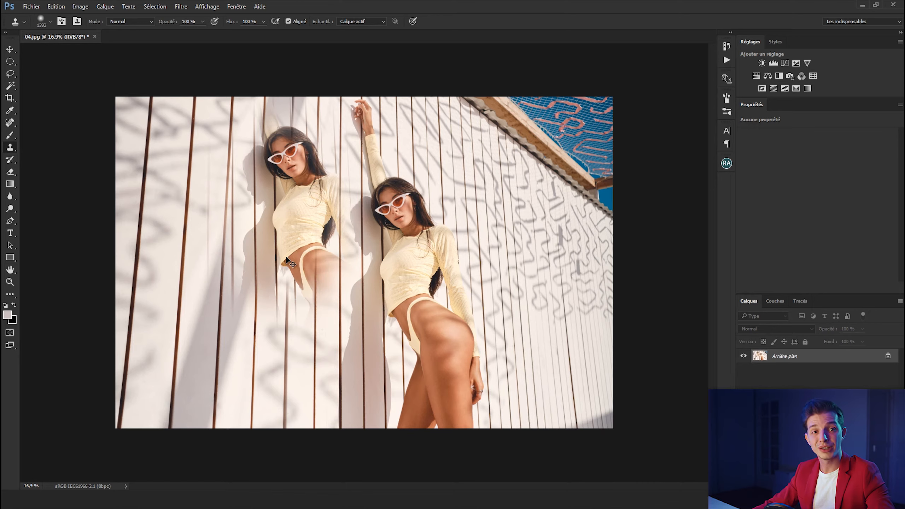
{"action": "key", "text": "ctrl+z"}
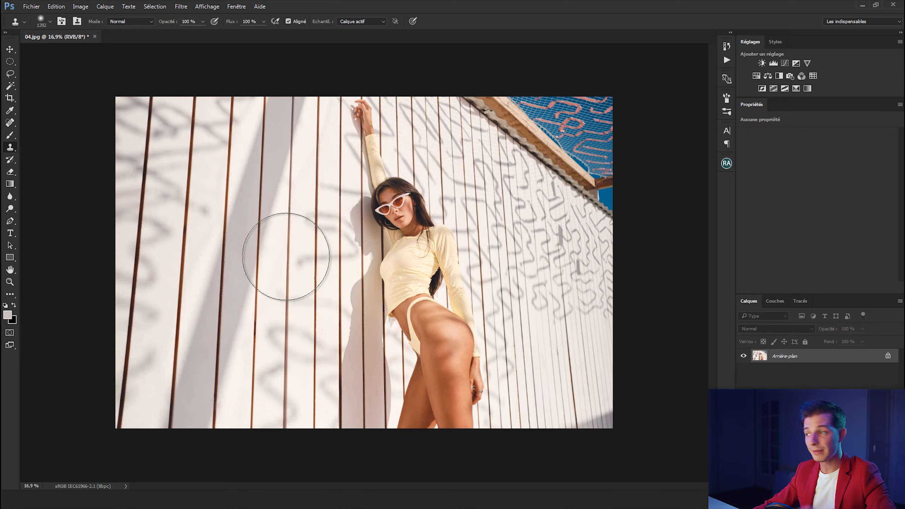
Activate the History Brush, Eraser and Gradient tools in turn.
{"action": "left_click", "coordinate": [11, 160]}
{"action": "left_click", "coordinate": [11, 161]}
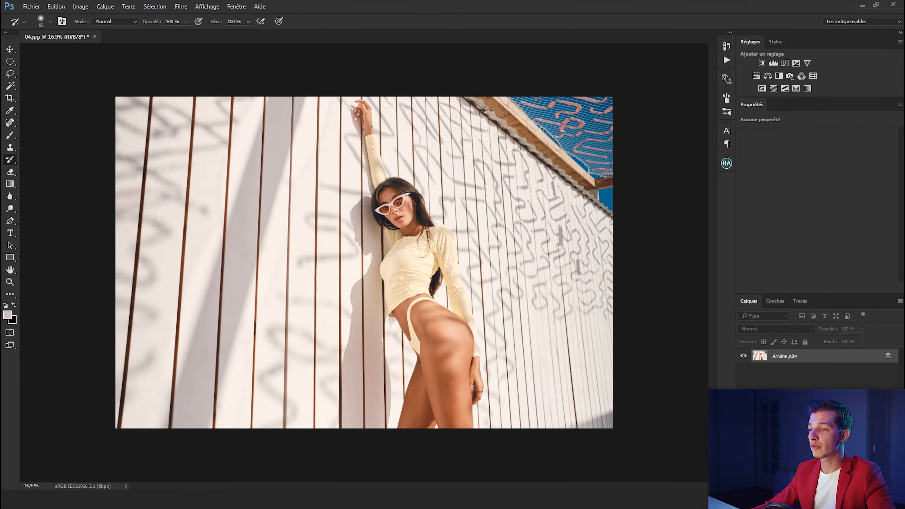
{"action": "left_click", "coordinate": [16, 174]}
{"action": "left_click", "coordinate": [11, 173]}
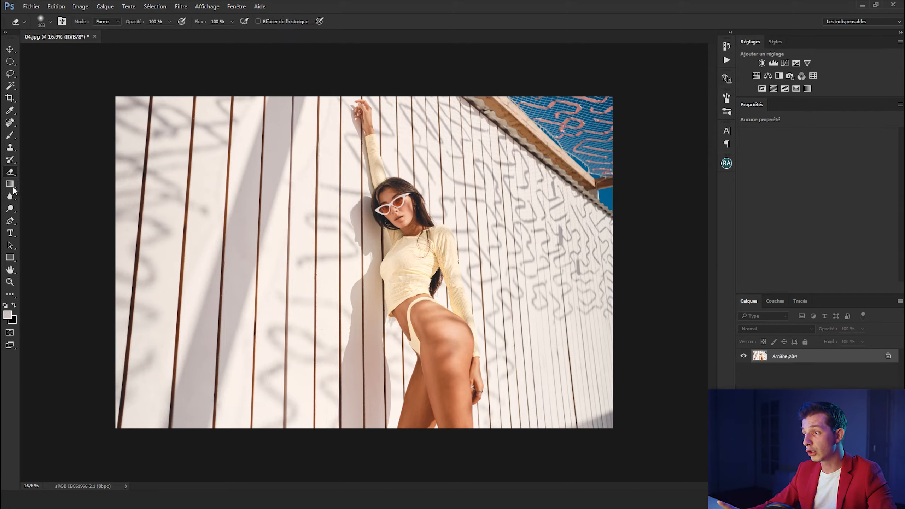
{"action": "left_click", "coordinate": [11, 188]}
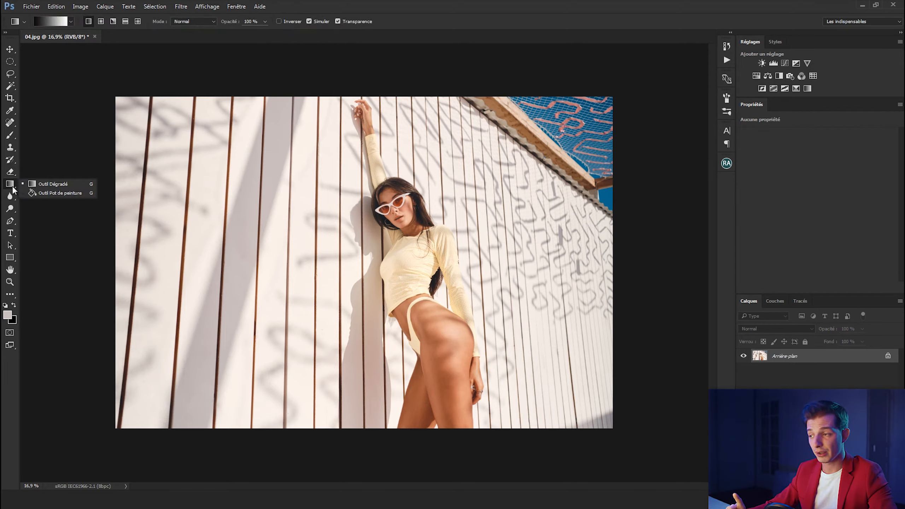
{"action": "left_click", "coordinate": [41, 182]}
Try over-sharpening the woman's sunglasses and nose with the Sharpen tool, and undo the strokes.
{"action": "left_click", "coordinate": [10, 196]}
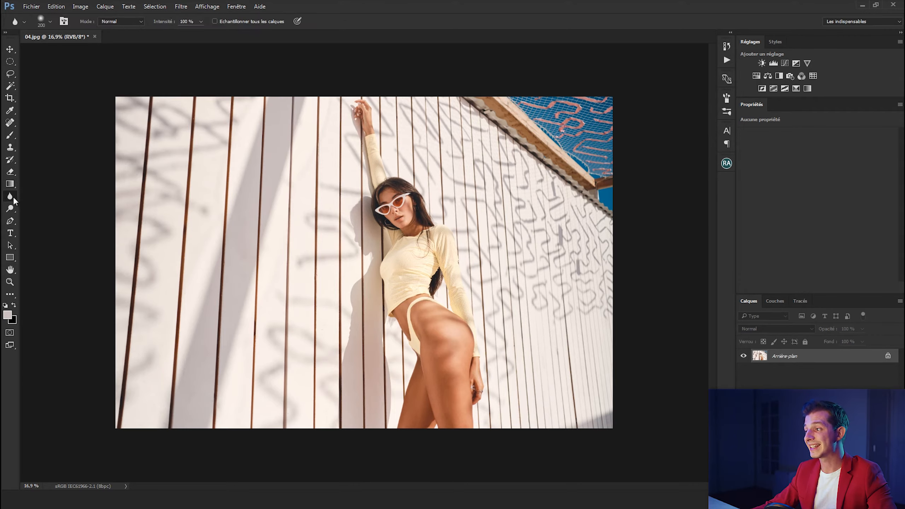
{"action": "left_click", "coordinate": [14, 201]}
{"action": "left_click", "coordinate": [38, 206]}
{"action": "scroll", "coordinate": [408, 220], "scroll_direction": "up", "scroll_amount": 5}
{"action": "mouse_move", "coordinate": [346, 181]}
{"action": "left_mouse_down"}
{"action": "mouse_move", "coordinate": [388, 167]}
{"action": "mouse_move", "coordinate": [321, 194]}
{"action": "mouse_move", "coordinate": [334, 205]}
{"action": "mouse_move", "coordinate": [375, 180]}
{"action": "mouse_move", "coordinate": [357, 186]}
{"action": "left_mouse_up"}
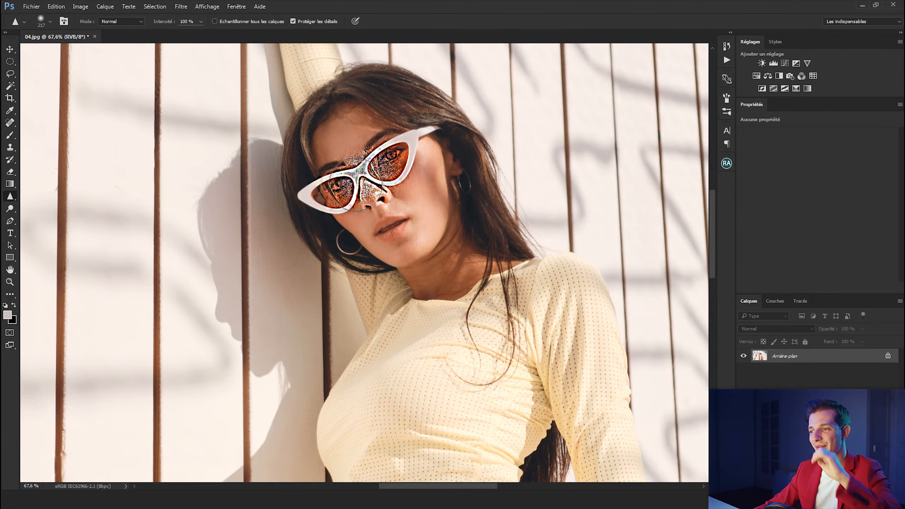
{"action": "key", "text": "ctrl+z"}
{"action": "key", "text": "ctrl+z"}
{"action": "key", "text": "ctrl+z"}
{"action": "key", "text": "ctrl+z"}
{"action": "key", "text": "ctrl+z"}
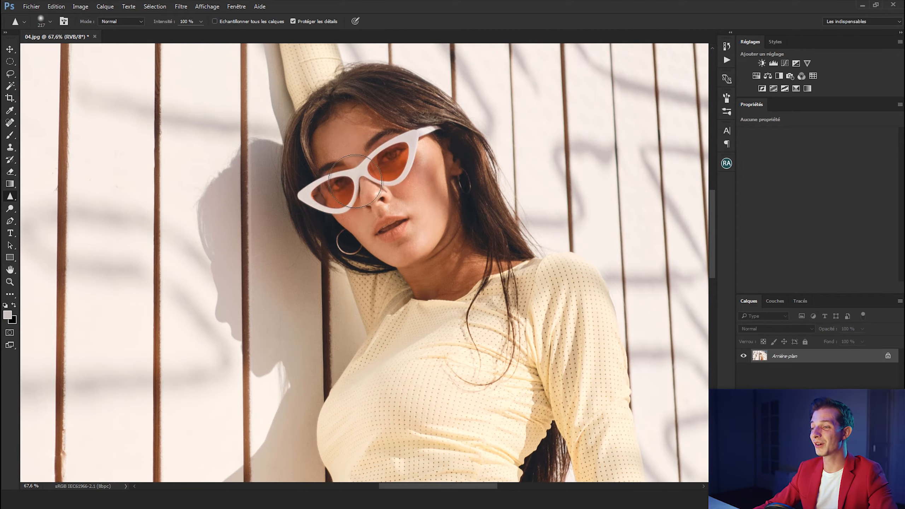
{"action": "scroll", "coordinate": [374, 158], "scroll_direction": "down", "scroll_amount": 4}
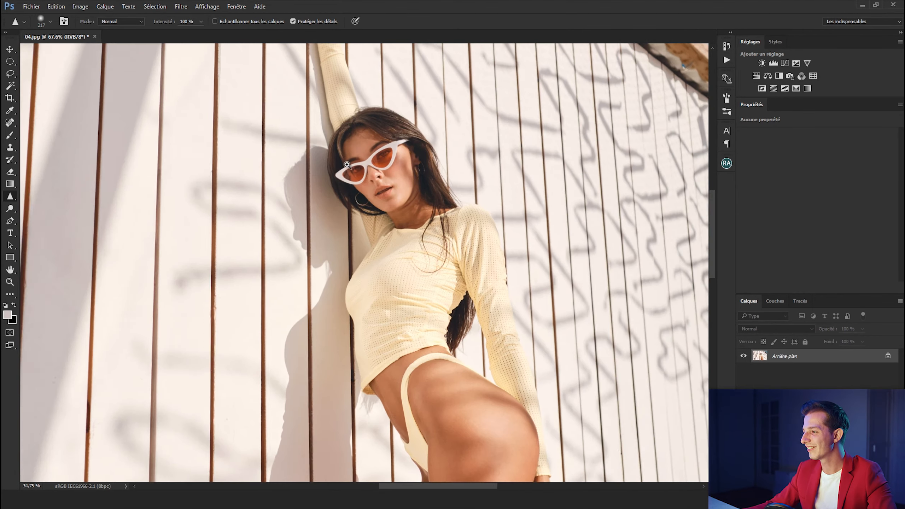
Try lightening the woman's face with the Dodge tool, undo the stroke, and reduce the brush size.
{"action": "left_click", "coordinate": [11, 211]}
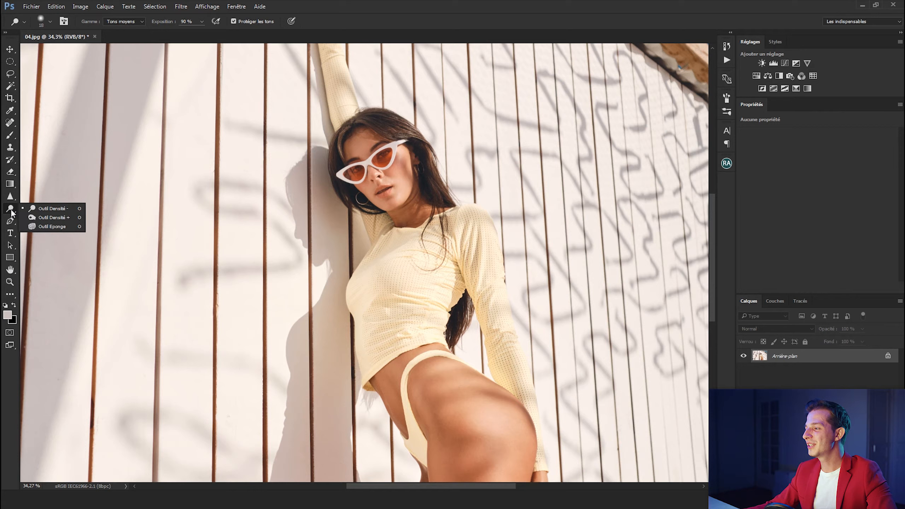
{"action": "left_click", "coordinate": [60, 209]}
{"action": "mouse_move", "coordinate": [394, 184]}
{"action": "left_mouse_down"}
{"action": "mouse_move", "coordinate": [404, 184]}
{"action": "mouse_move", "coordinate": [400, 173]}
{"action": "mouse_move", "coordinate": [365, 147]}
{"action": "mouse_move", "coordinate": [384, 177]}
{"action": "left_mouse_up"}
{"action": "key", "text": "ctrl+z"}
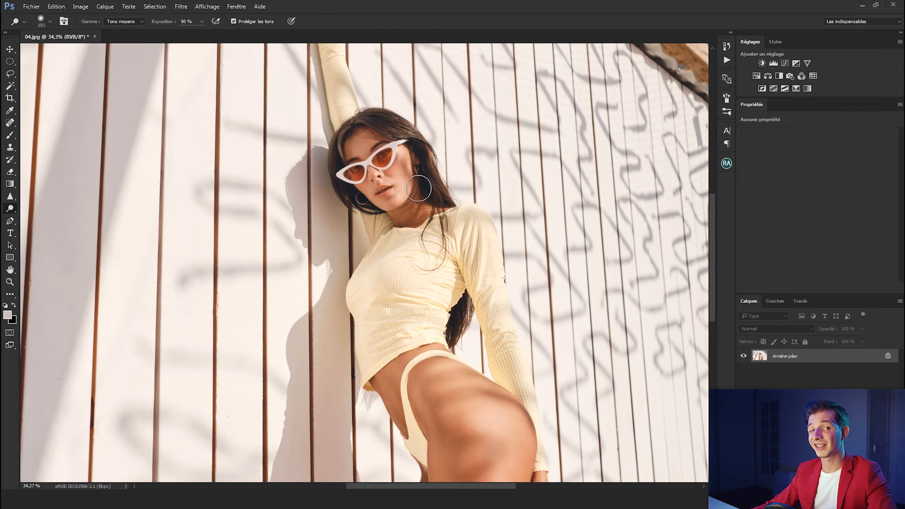
{"action": "right_click", "coordinate": [404, 173], "text": "alt"}
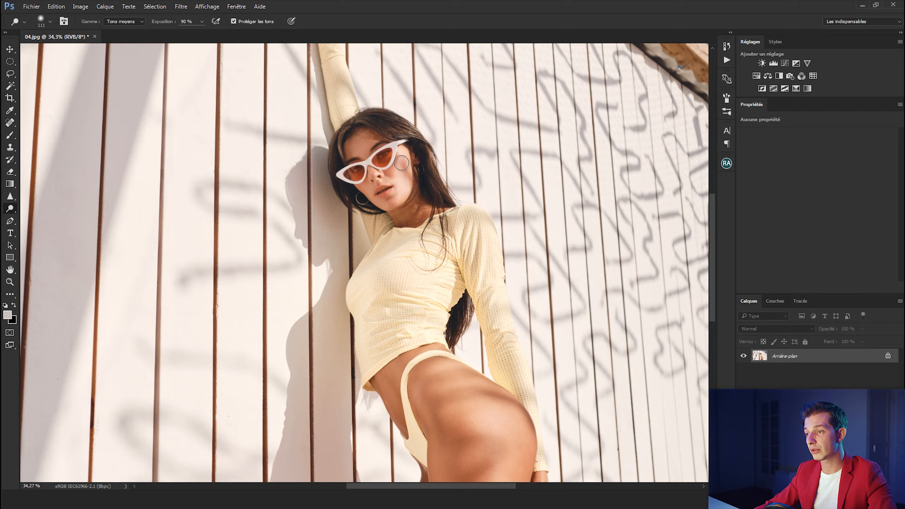
Try darkening the woman's hair and face with the Burn tool, and undo the stroke.
{"action": "right_click", "coordinate": [14, 206]}
{"action": "left_click", "coordinate": [52, 217]}
{"action": "mouse_move", "coordinate": [335, 134]}
{"action": "left_mouse_down"}
{"action": "mouse_move", "coordinate": [406, 122]}
{"action": "mouse_move", "coordinate": [425, 170]}
{"action": "left_mouse_up"}
{"action": "key", "text": "ctrl+z"}
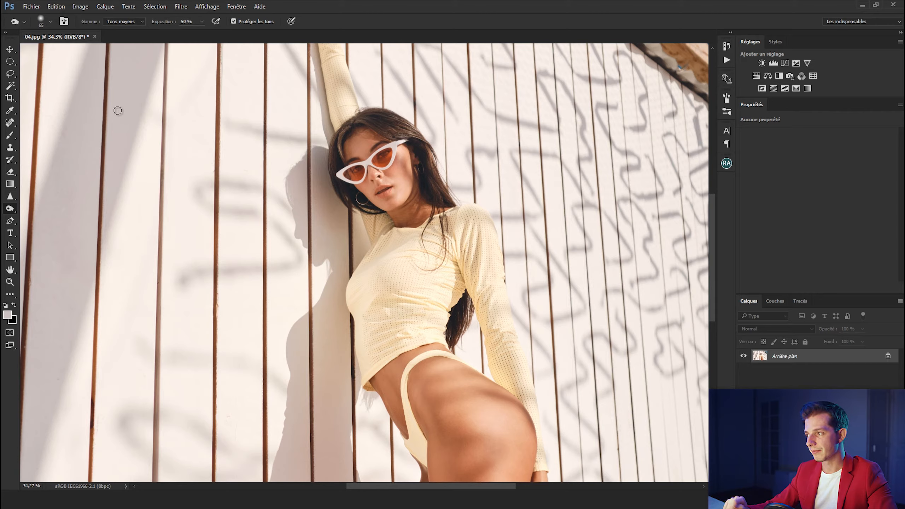
Draw a closed triangular path with the Pen tool, running along the roof edge and down below the photo.
{"action": "left_click", "coordinate": [14, 221]}
{"action": "left_click", "coordinate": [36, 218]}
{"action": "left_click_drag", "start_coordinate": [267, 161], "coordinate": [238, 174]}
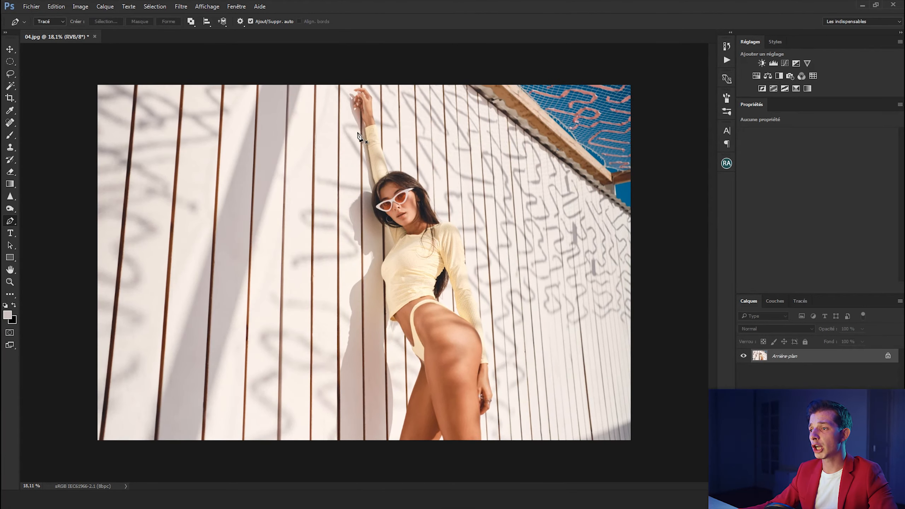
{"action": "left_click", "coordinate": [463, 80]}
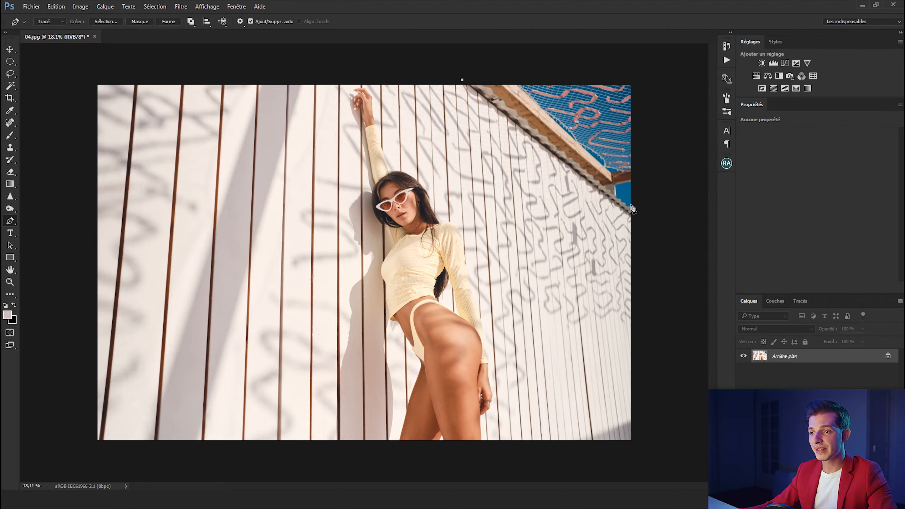
{"action": "left_click", "coordinate": [636, 217]}
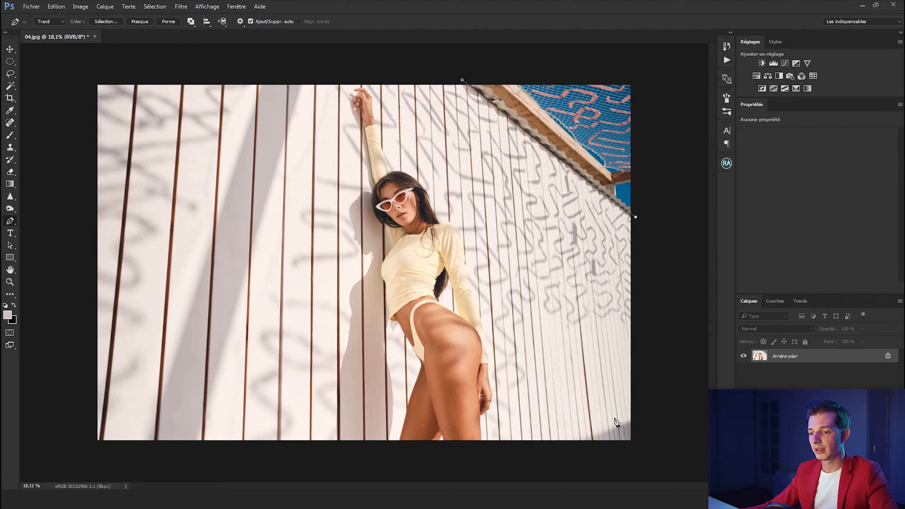
{"action": "left_click", "coordinate": [574, 461]}
{"action": "left_click", "coordinate": [463, 81]}
Convert the triangular path into a new selection with a 0-pixel feather, and clear the selection.
{"action": "left_click", "coordinate": [104, 22]}
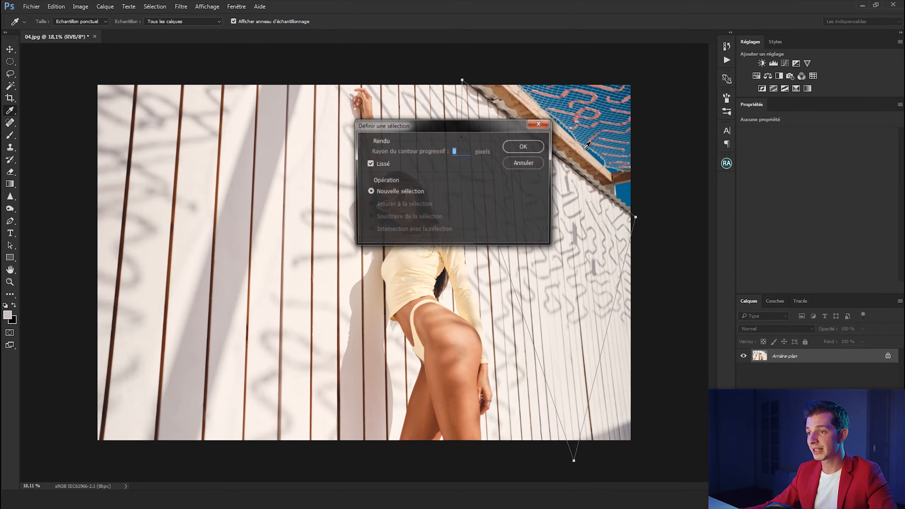
{"action": "left_click", "coordinate": [514, 149]}
{"action": "key", "text": "ctrl+d"}
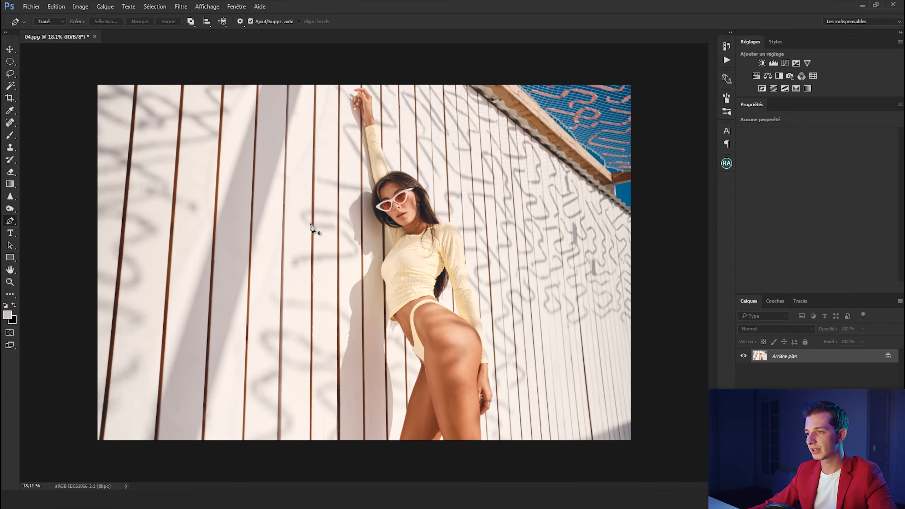
Add the horizontal text "5f4ds6f4" on the wall to the left of the woman.
{"action": "right_click", "coordinate": [9, 233]}
{"action": "left_click", "coordinate": [39, 234]}
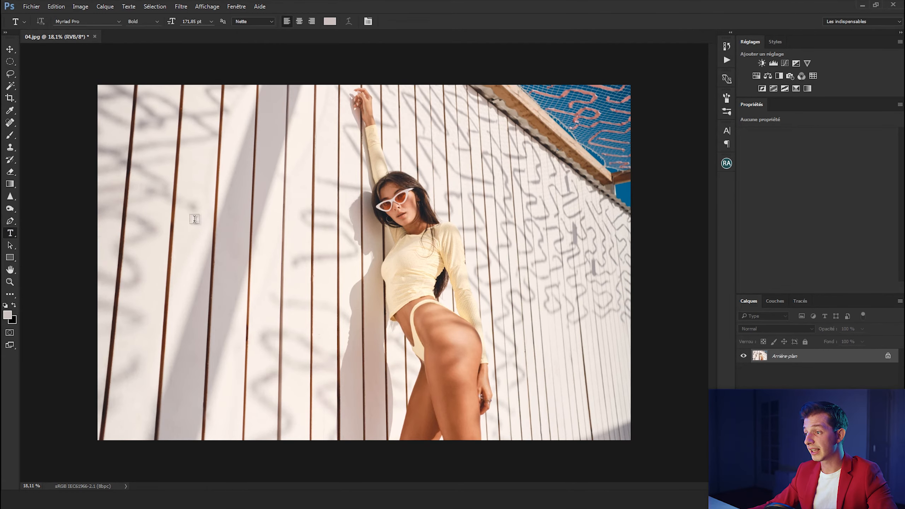
{"action": "left_click", "coordinate": [194, 220]}
{"action": "type", "text": "5f4ds6f4"}
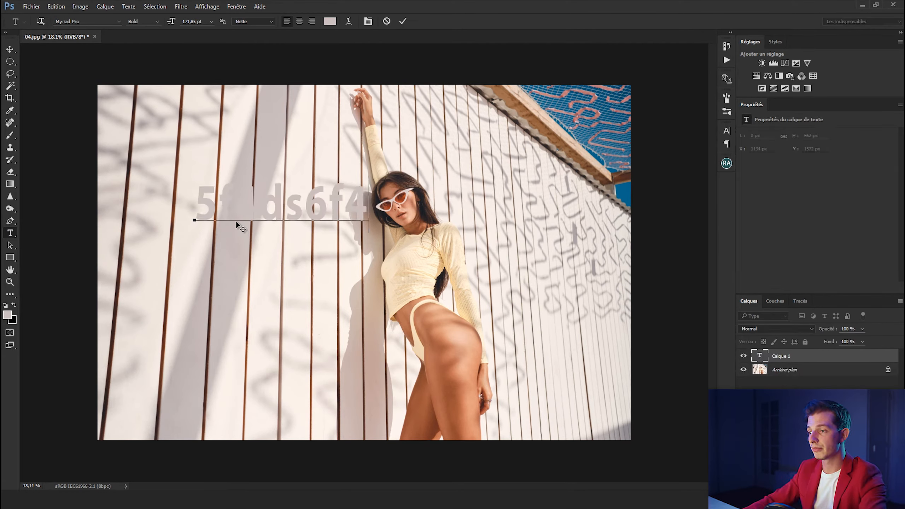
Select all of the sample text and set its colour to bright red.
{"action": "key", "text": "ctrl+a"}
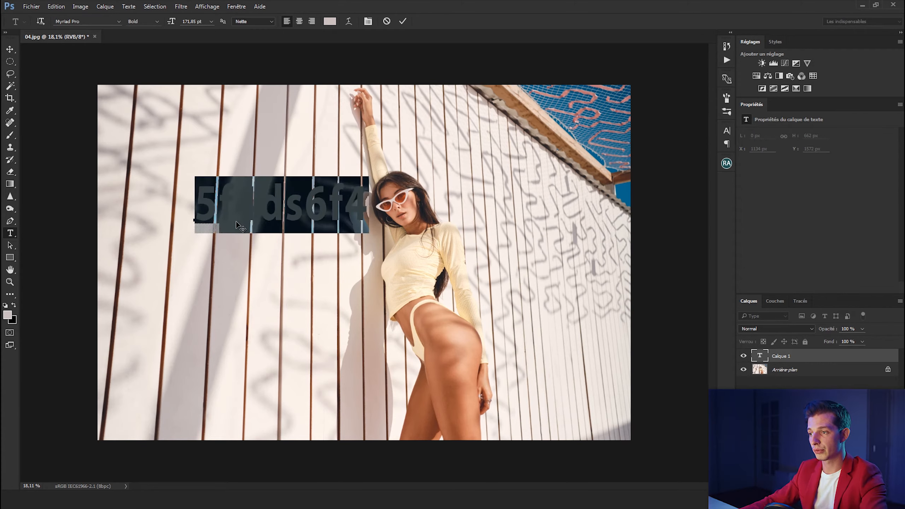
{"action": "left_click", "coordinate": [7, 315]}
{"action": "left_click", "coordinate": [710, 180]}
{"action": "left_click", "coordinate": [782, 167]}
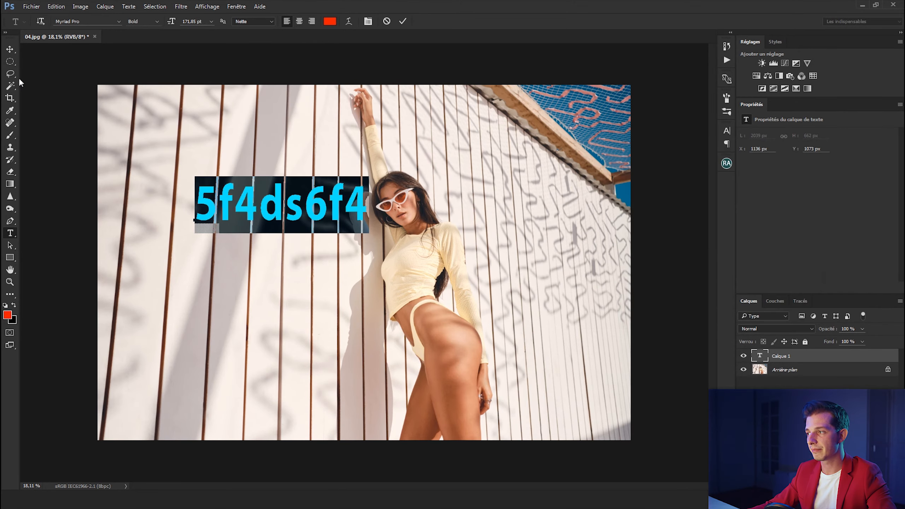
Move the red text toward the photo's upper-left corner with the Move tool, and delete the text layer.
{"action": "left_click", "coordinate": [9, 49]}
{"action": "left_click_drag", "start_coordinate": [239, 175], "coordinate": [219, 146]}
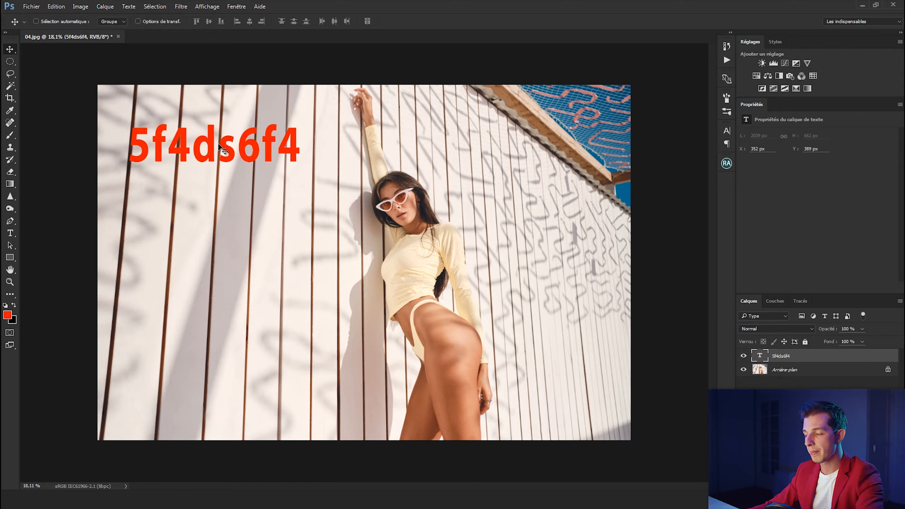
{"action": "key", "text": "Delete"}
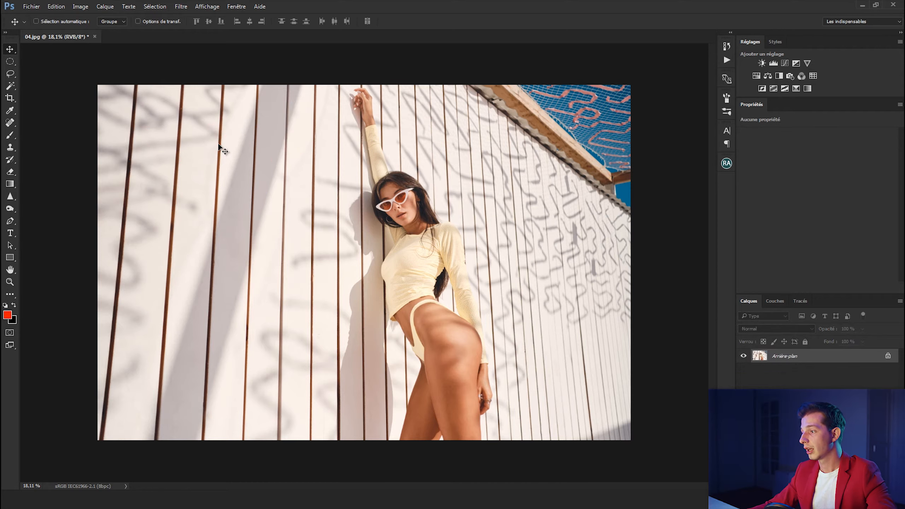
Try the Ellipse shape tool by drawing small ellipses on the wall and over the woman's shadow, and undo them.
{"action": "left_click", "coordinate": [11, 246]}
{"action": "left_click", "coordinate": [10, 257]}
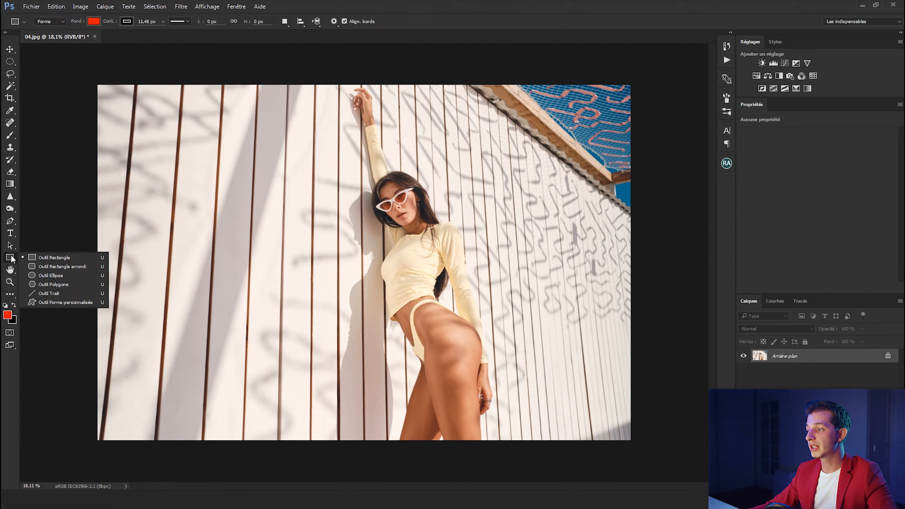
{"action": "left_click", "coordinate": [51, 275]}
{"action": "left_click_drag", "start_coordinate": [209, 182], "coordinate": [245, 218]}
{"action": "left_click_drag", "start_coordinate": [355, 340], "coordinate": [380, 378]}
{"action": "key", "text": "ctrl+z"}
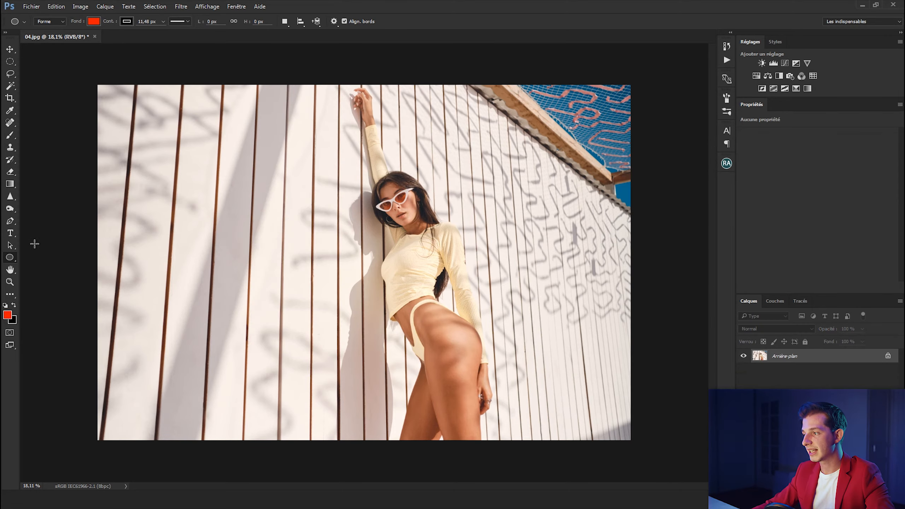
Pan around the photo with the Hand tool, zoom out to 14.1%, and switch to the Move tool.
{"action": "left_click", "coordinate": [14, 275]}
{"action": "left_click", "coordinate": [32, 271]}
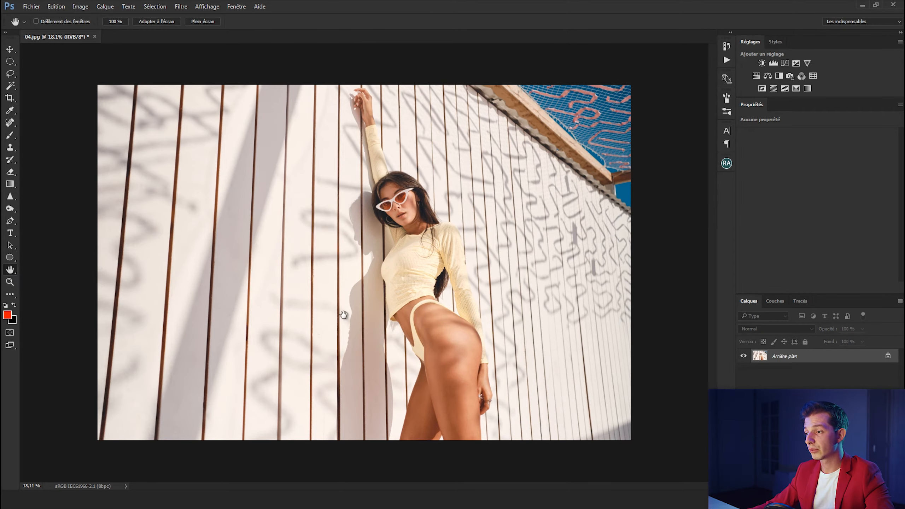
{"action": "left_click_drag", "start_coordinate": [308, 167], "coordinate": [344, 166]}
{"action": "left_click_drag", "start_coordinate": [461, 224], "coordinate": [49, 313]}
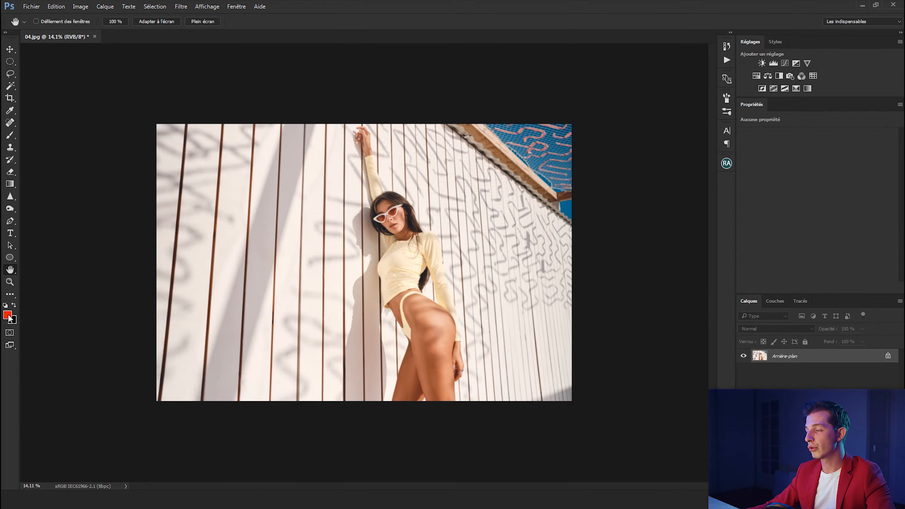
{"action": "key", "text": "v"}
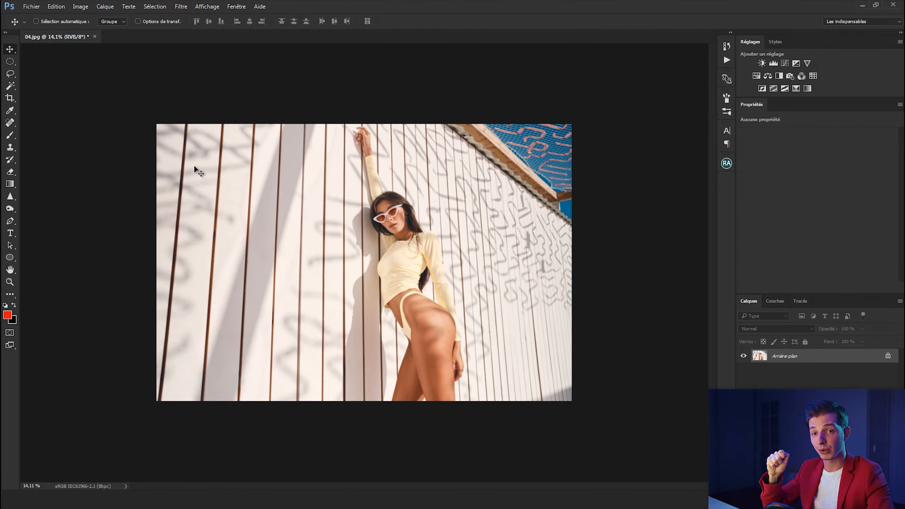
Show the list of recorded actions, duplicate the background layer twice and place the upper copy in a group.
{"action": "left_click", "coordinate": [730, 61]}
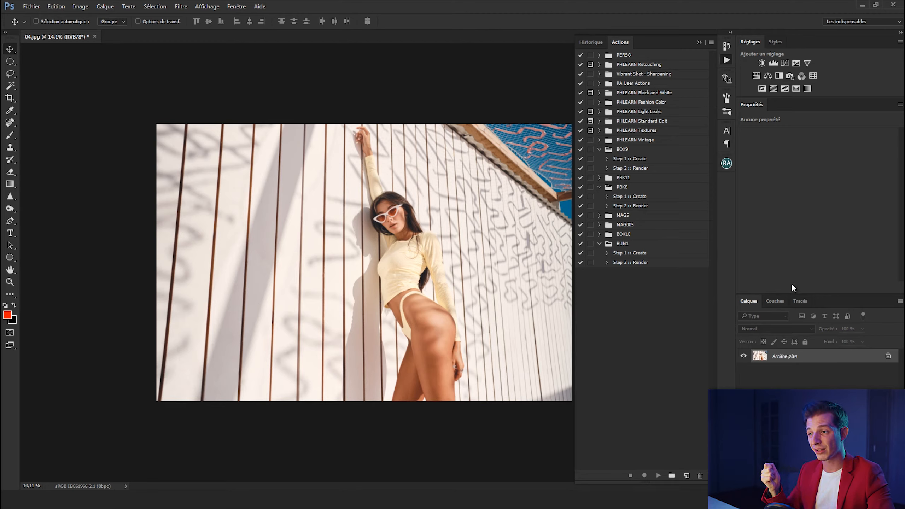
{"action": "key", "text": "ctrl+j"}
{"action": "key", "text": "ctrl+j"}
{"action": "key", "text": "ctrl+g"}
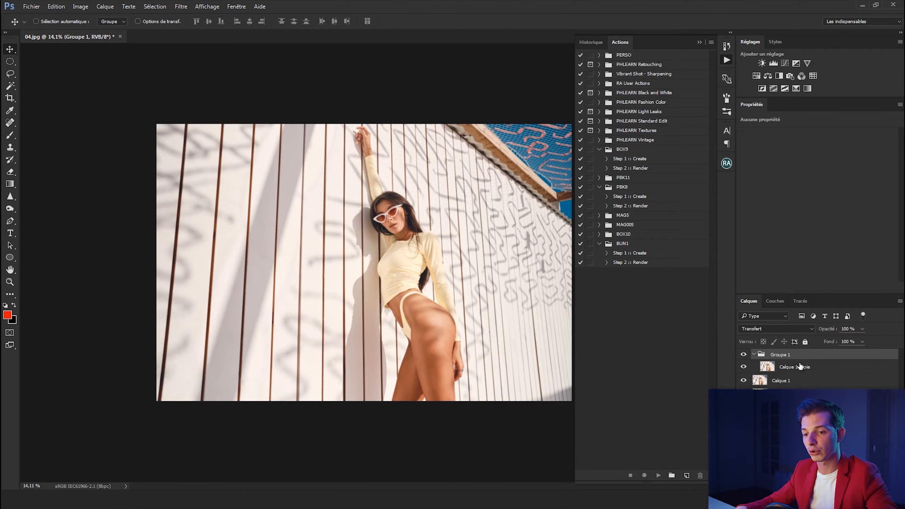
Paint three red brush strokes across the wall on Calque 1 copie, and undo them along with the duplicated layers.
{"action": "key", "text": "b"}
{"action": "left_click_drag", "start_coordinate": [193, 178], "coordinate": [285, 269]}
{"action": "mouse_move", "coordinate": [301, 157]}
{"action": "left_mouse_down"}
{"action": "mouse_move", "coordinate": [330, 161]}
{"action": "mouse_move", "coordinate": [356, 140]}
{"action": "left_mouse_up"}
{"action": "left_click_drag", "start_coordinate": [503, 209], "coordinate": [561, 310]}
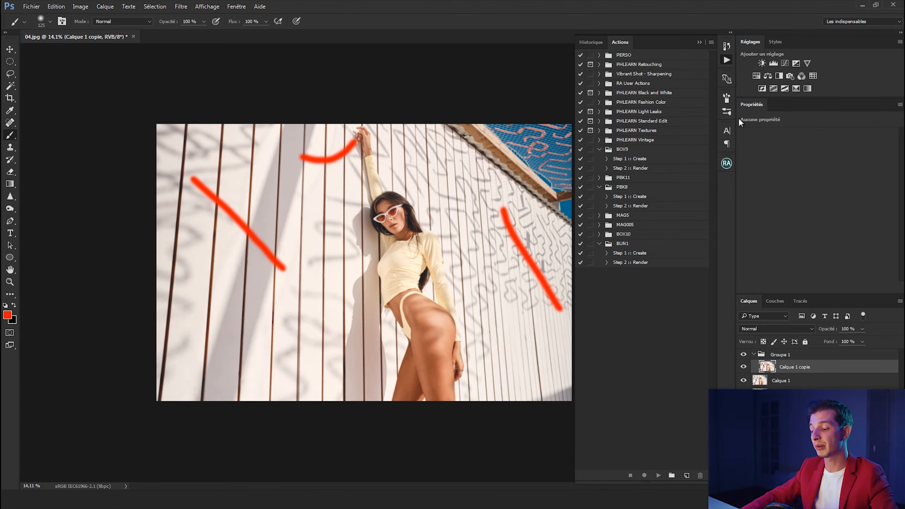
{"action": "key", "text": "ctrl+z"}
{"action": "key", "text": "ctrl+z"}
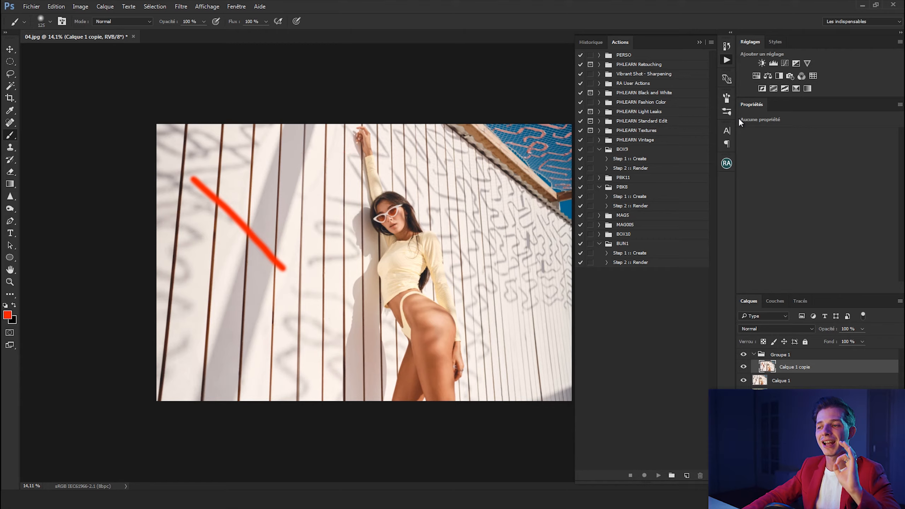
{"action": "key", "text": "ctrl+z"}
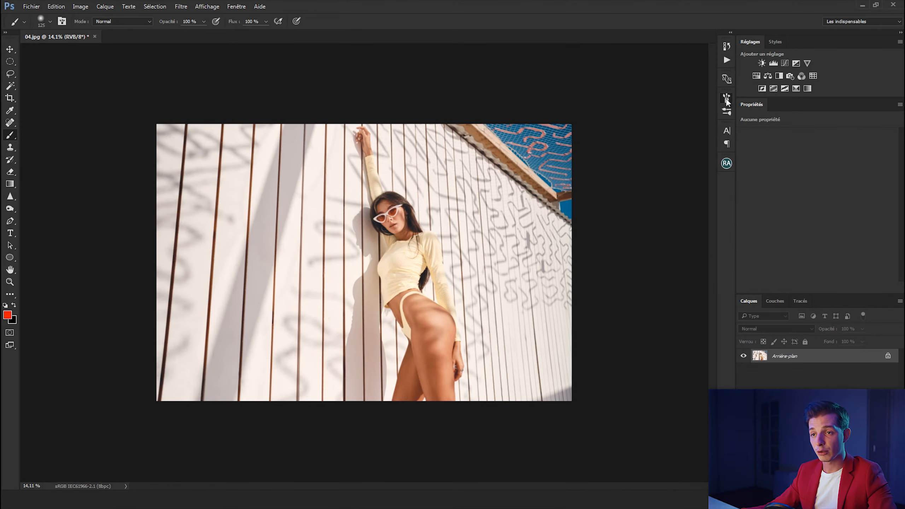
Show the brush settings and briefly enable Transfert and Dynamique de forme to view their options, leaving both off.
{"action": "left_click", "coordinate": [727, 99]}
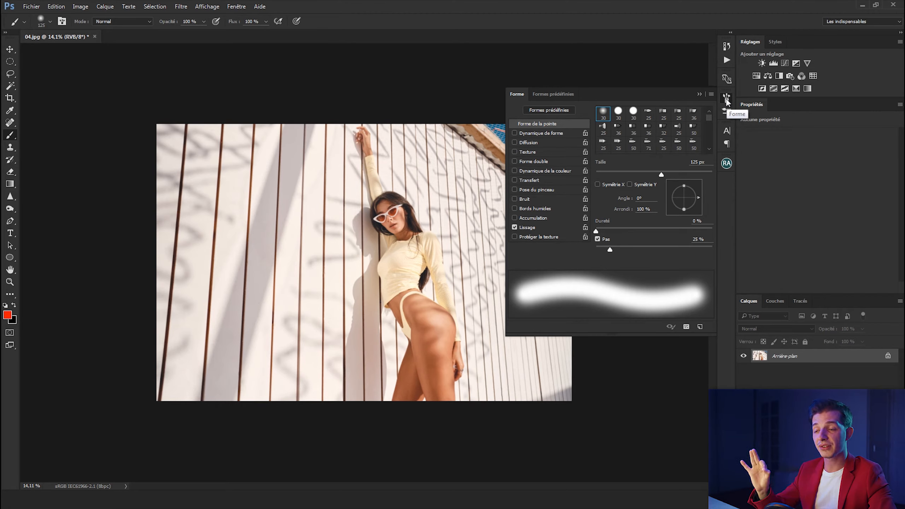
{"action": "left_click", "coordinate": [533, 180]}
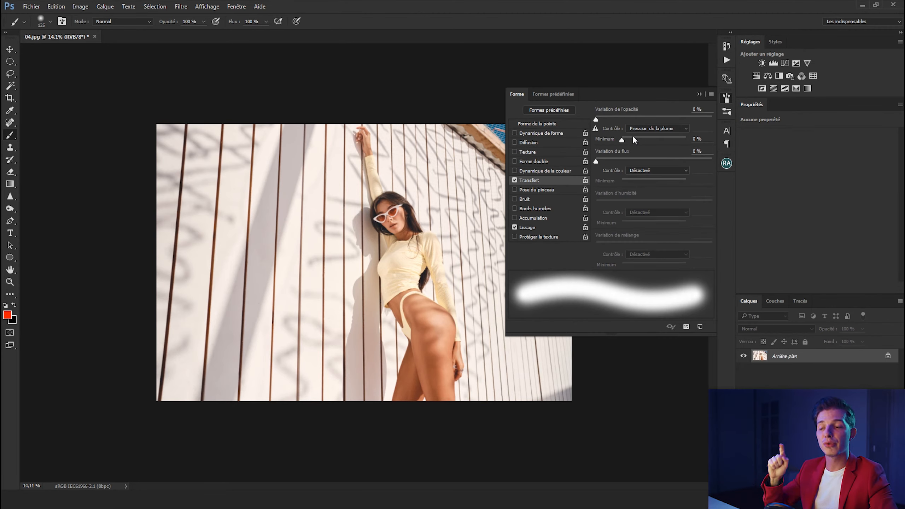
{"action": "left_click", "coordinate": [515, 180]}
{"action": "left_click", "coordinate": [540, 132]}
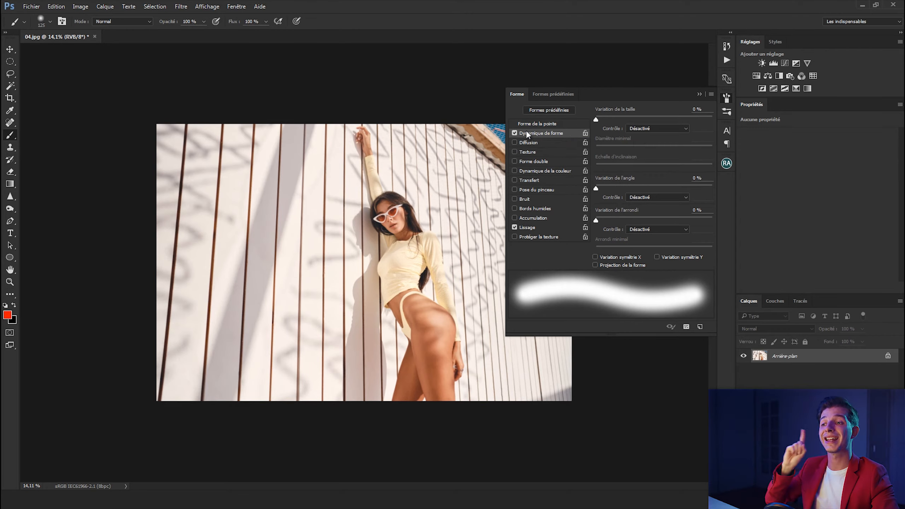
{"action": "left_click", "coordinate": [515, 133]}
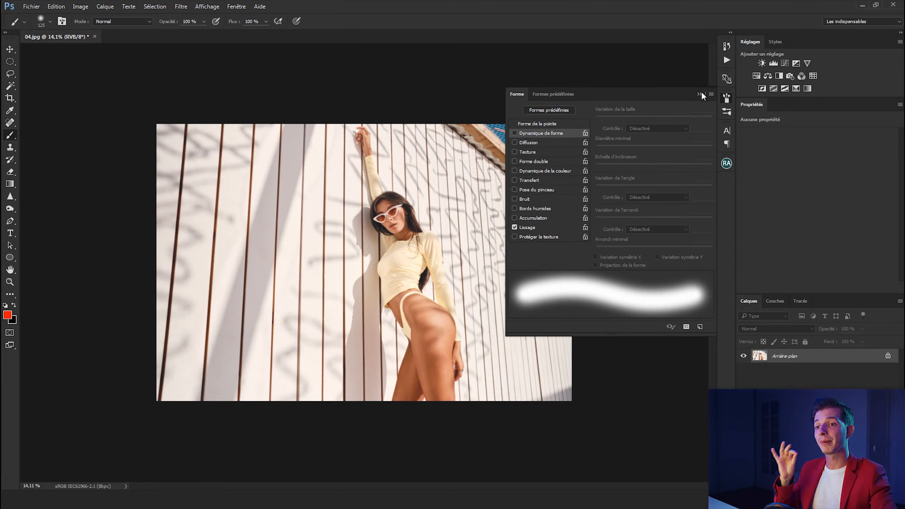
Look over the preset brushes and the character and paragraph text settings, closing each of them.
{"action": "left_click", "coordinate": [727, 113]}
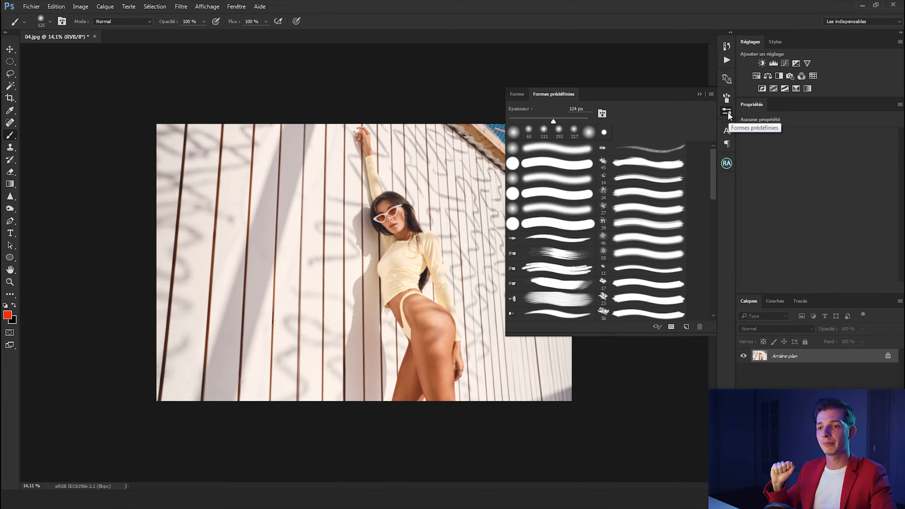
{"action": "left_click", "coordinate": [728, 114]}
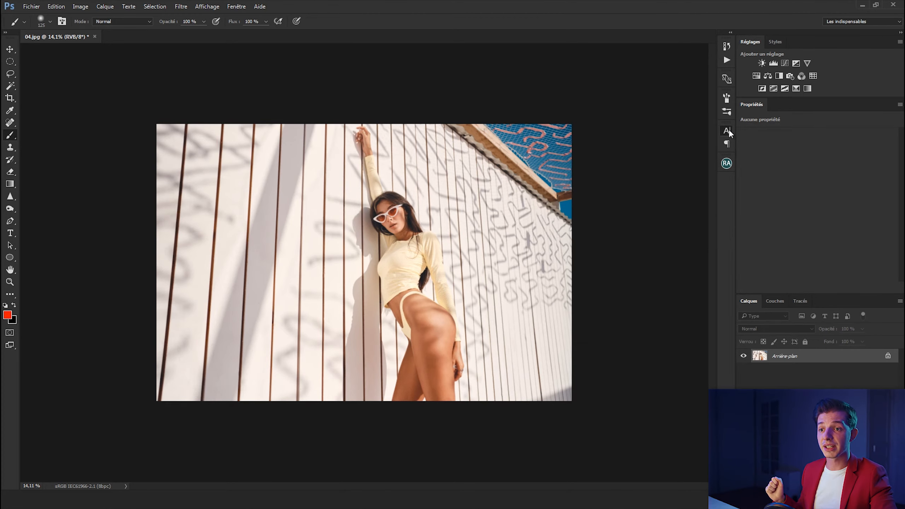
{"action": "left_click", "coordinate": [729, 129]}
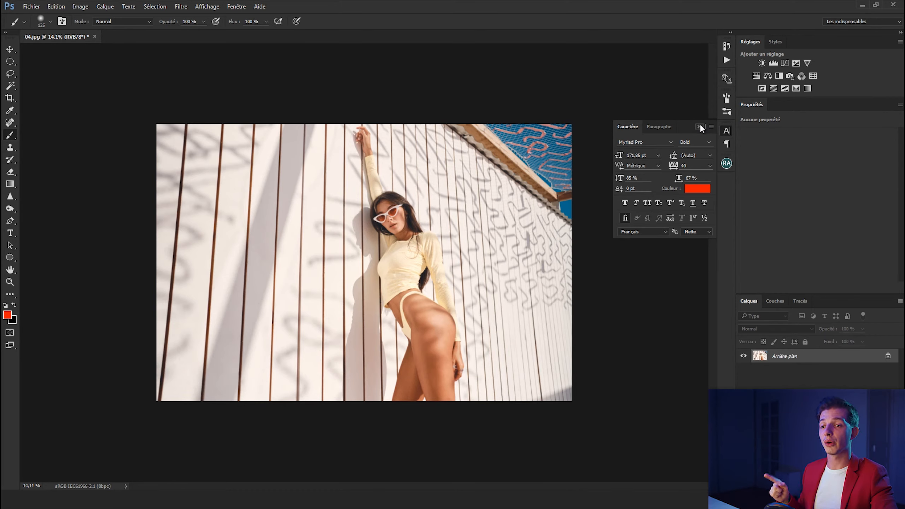
{"action": "left_click", "coordinate": [700, 127]}
{"action": "left_click", "coordinate": [728, 144]}
{"action": "left_click", "coordinate": [727, 144]}
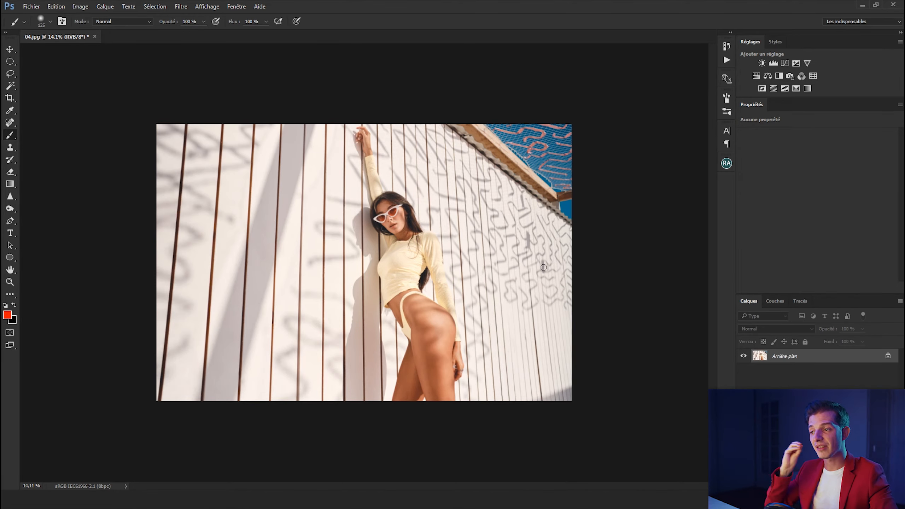
Convert the locked background into a regular layer named Calque 0, and undo the conversion.
{"action": "double_click", "coordinate": [768, 356]}
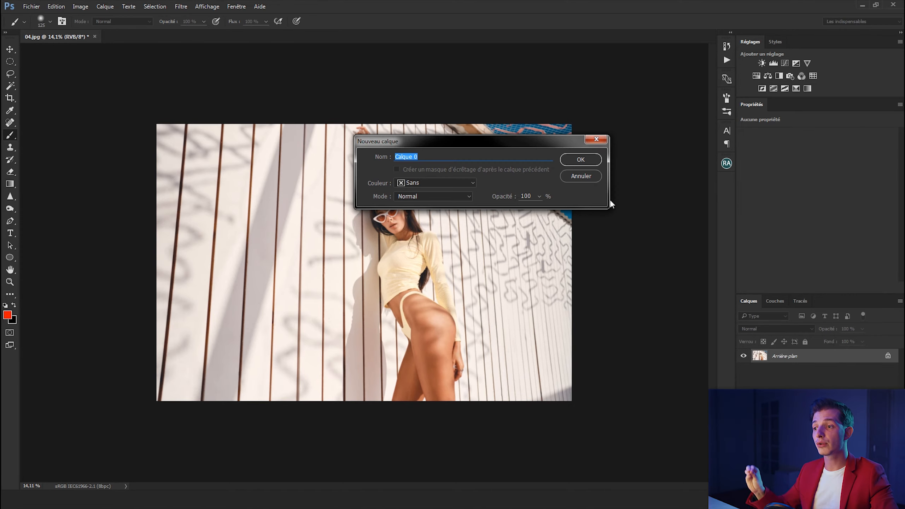
{"action": "left_click", "coordinate": [570, 162]}
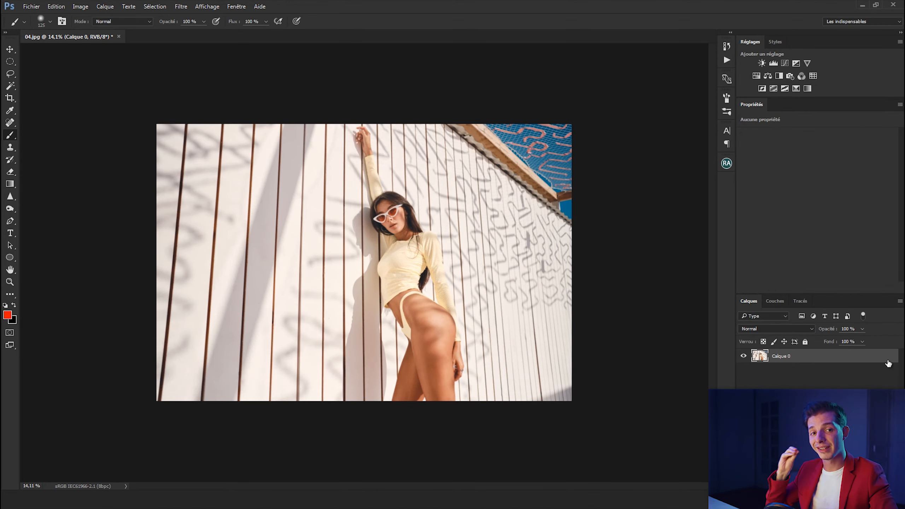
{"action": "key", "text": "ctrl+z"}
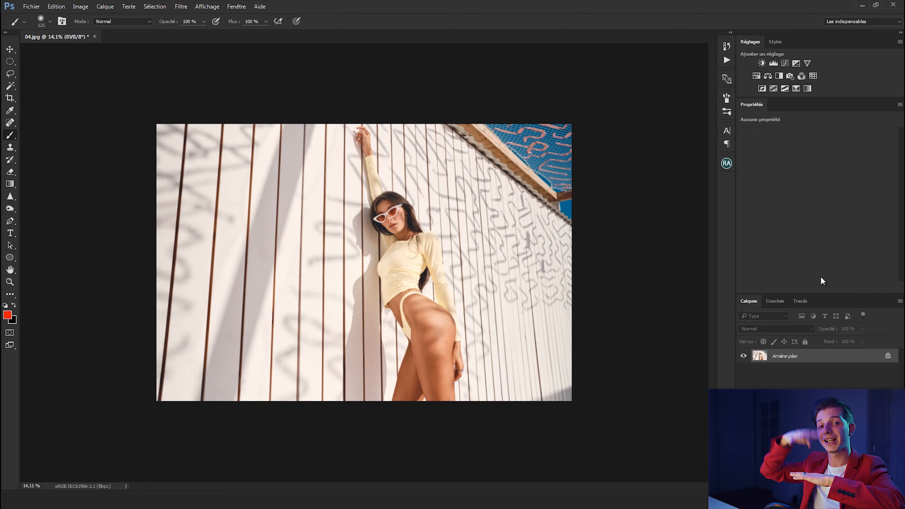
Stack Levels, Exposure, Black & White and Photo Filter adjustment layers above the background.
{"action": "left_click", "coordinate": [780, 76]}
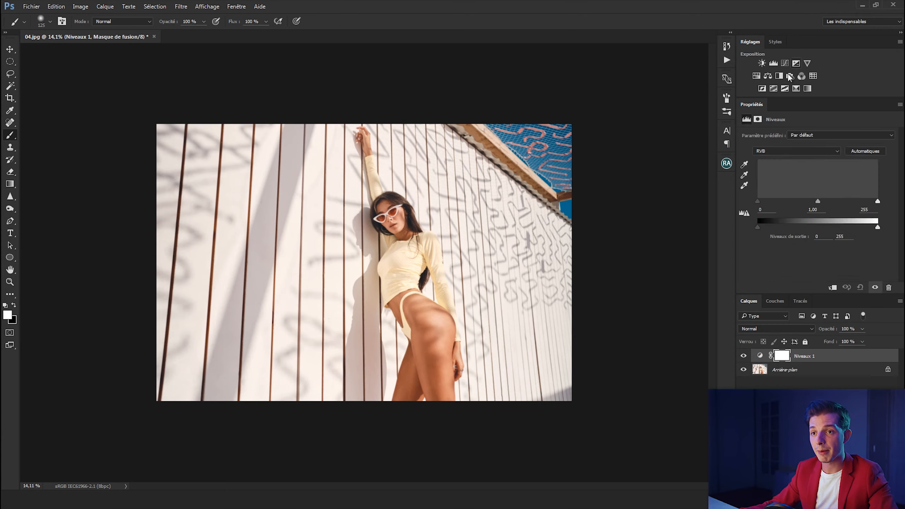
{"action": "left_click", "coordinate": [794, 75]}
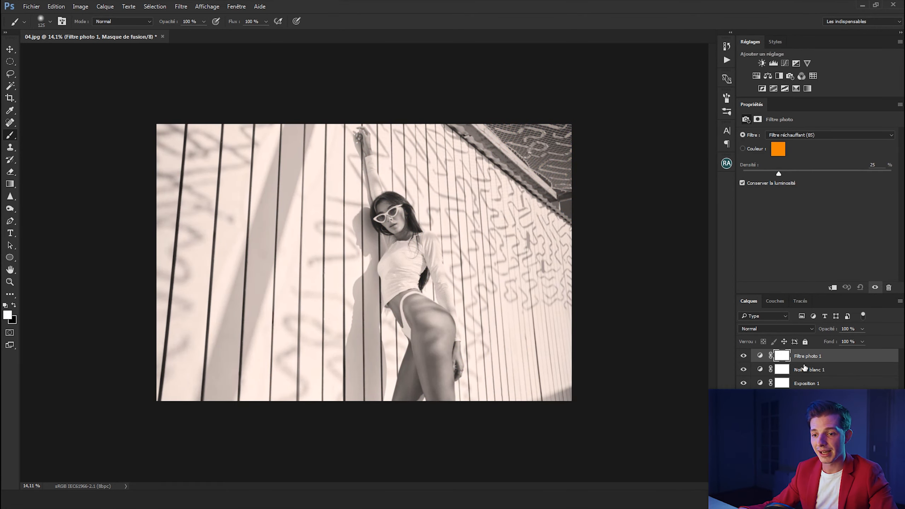
Hide and show the stacked adjustment layers to compare their effect on the photo, and delete them all.
{"action": "left_click", "coordinate": [744, 356]}
{"action": "left_click", "coordinate": [744, 369]}
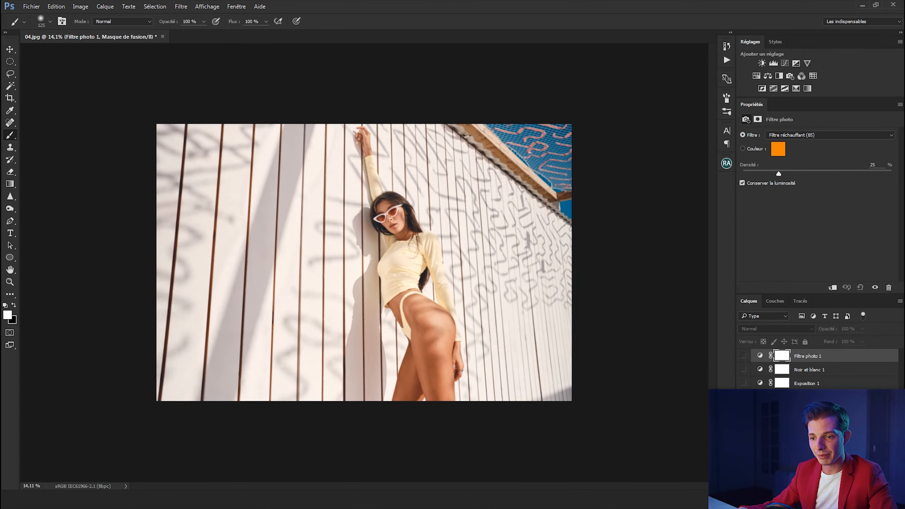
{"action": "left_click_drag", "start_coordinate": [744, 397], "coordinate": [741, 354]}
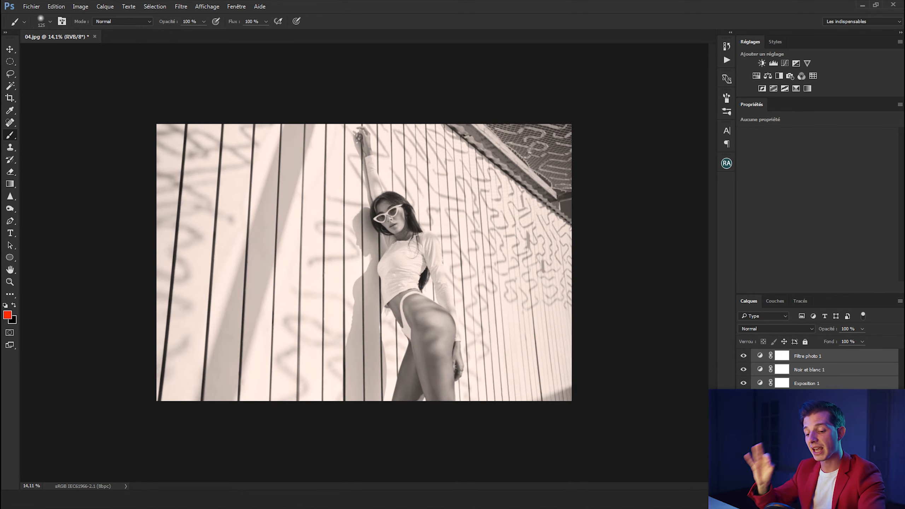
{"action": "key", "text": "Delete"}
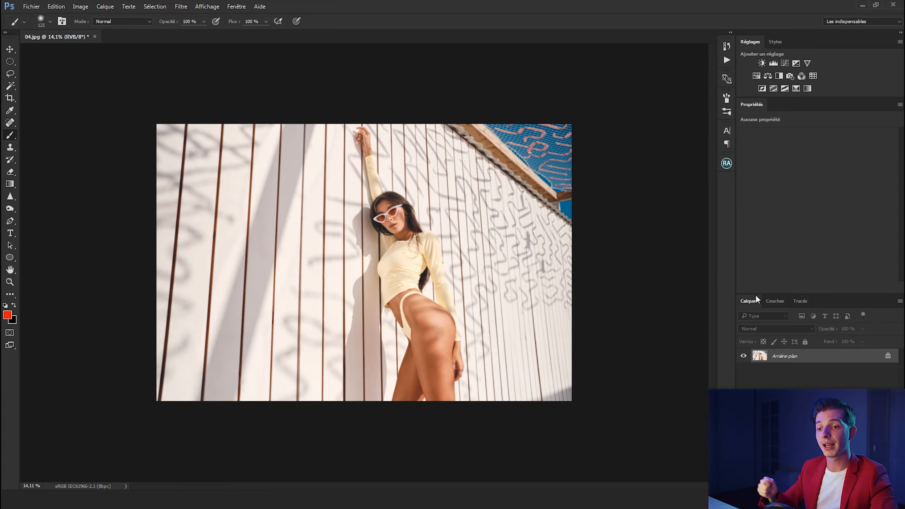
Add a Brightness/Contrast adjustment layer, try a brightness of -86, and undo the change.
{"action": "left_click", "coordinate": [761, 64]}
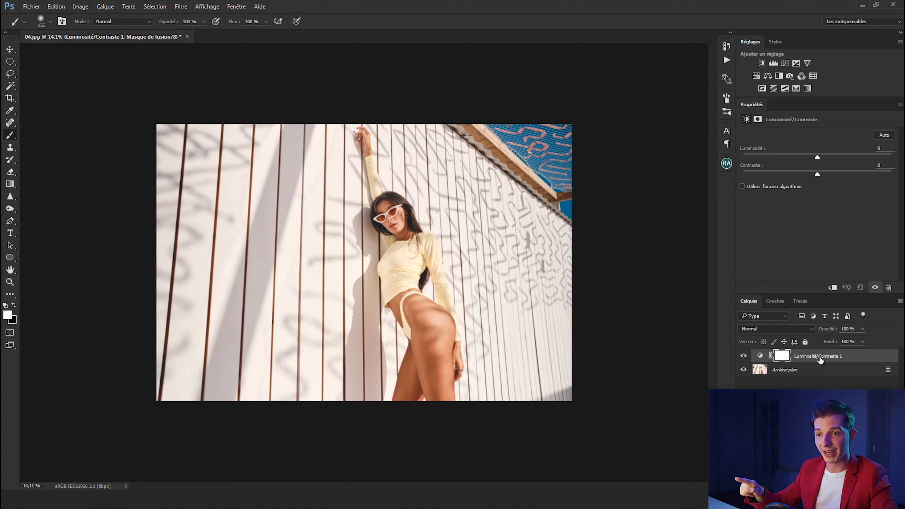
{"action": "left_click_drag", "start_coordinate": [817, 156], "coordinate": [777, 159]}
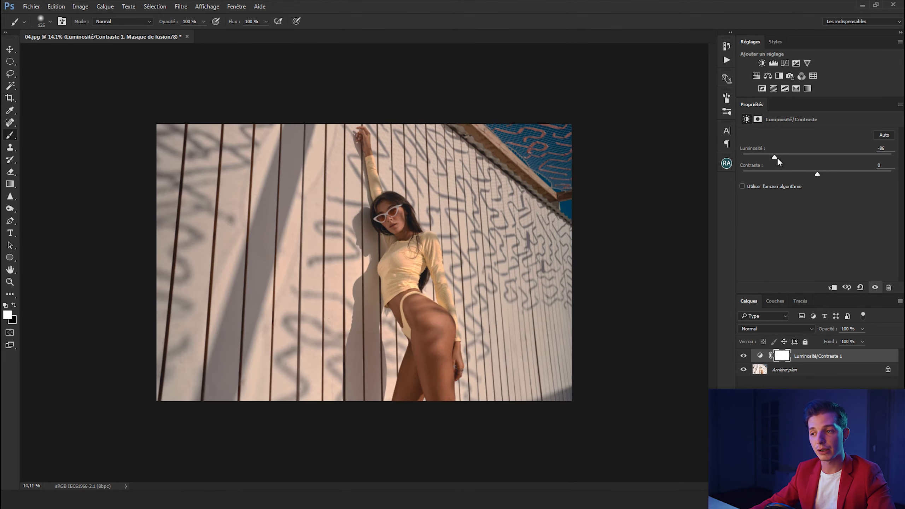
{"action": "key", "text": "ctrl+z"}
Try a contrast of -44 and a brightness of 60 on the Brightness/Contrast adjustment, and delete the layer.
{"action": "left_click_drag", "start_coordinate": [587, 130], "coordinate": [595, 129]}
{"action": "left_click_drag", "start_coordinate": [817, 174], "coordinate": [753, 162]}
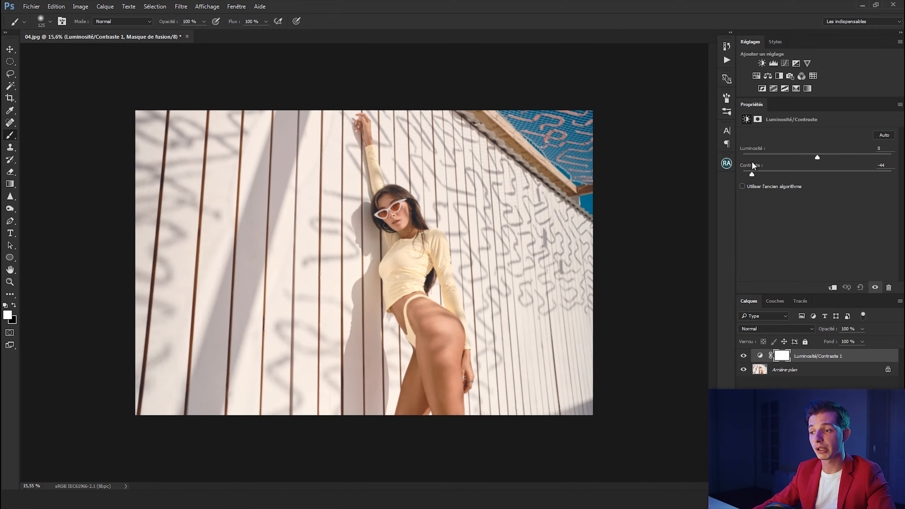
{"action": "left_click_drag", "start_coordinate": [818, 156], "coordinate": [847, 158]}
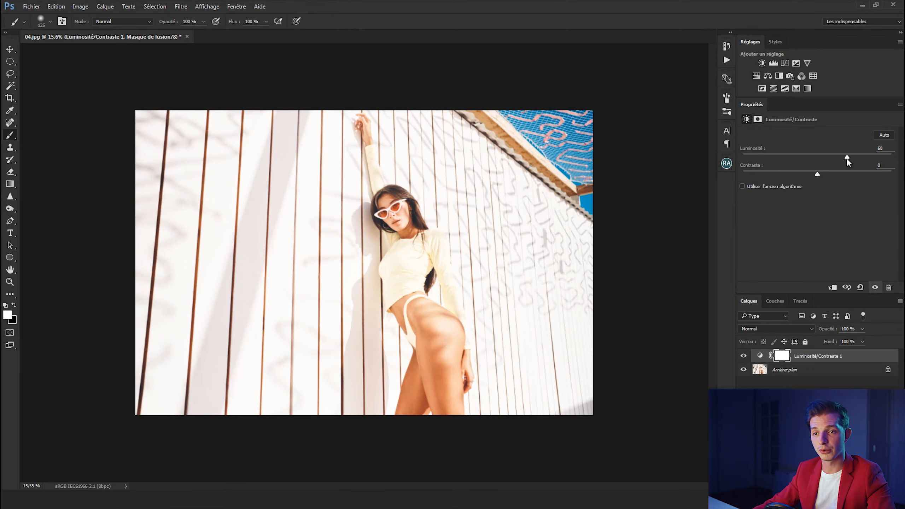
{"action": "key", "text": "ctrl+z"}
{"action": "key", "text": "Delete"}
Add a Levels adjustment layer and try shifting its black, white and midtone points, undoing each shift.
{"action": "left_click", "coordinate": [773, 63]}
{"action": "left_click_drag", "start_coordinate": [759, 200], "coordinate": [768, 200]}
{"action": "key", "text": "ctrl+z"}
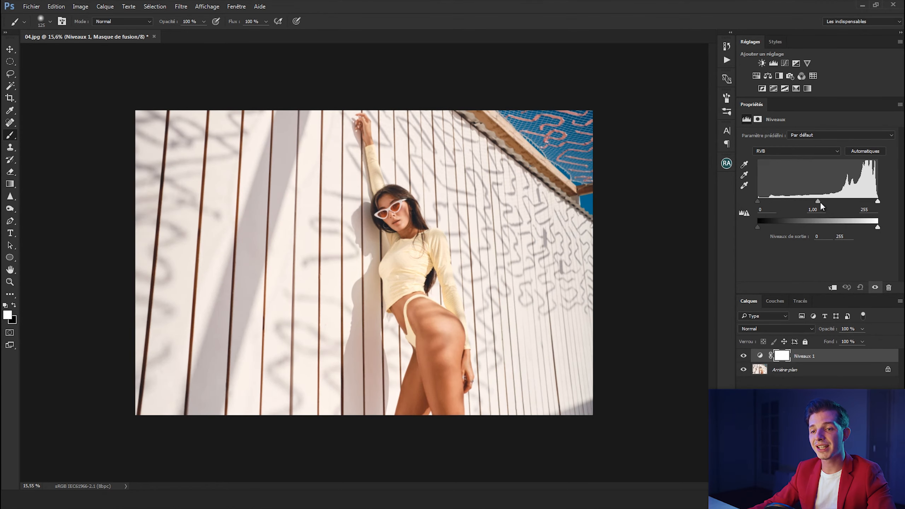
{"action": "left_click_drag", "start_coordinate": [878, 200], "coordinate": [874, 200]}
{"action": "key", "text": "ctrl+z"}
{"action": "mouse_move", "coordinate": [818, 200]}
{"action": "left_mouse_down"}
{"action": "mouse_move", "coordinate": [745, 203]}
{"action": "mouse_move", "coordinate": [811, 202]}
{"action": "left_mouse_up"}
{"action": "key", "text": "ctrl+z"}
Switch between the individual colour channels of the Levels adjustment, and delete its layer.
{"action": "left_click", "coordinate": [784, 150]}
{"action": "left_click", "coordinate": [794, 160]}
{"action": "left_click", "coordinate": [796, 150]}
{"action": "left_click", "coordinate": [779, 174]}
{"action": "left_click", "coordinate": [818, 355]}
{"action": "key", "text": "Delete"}
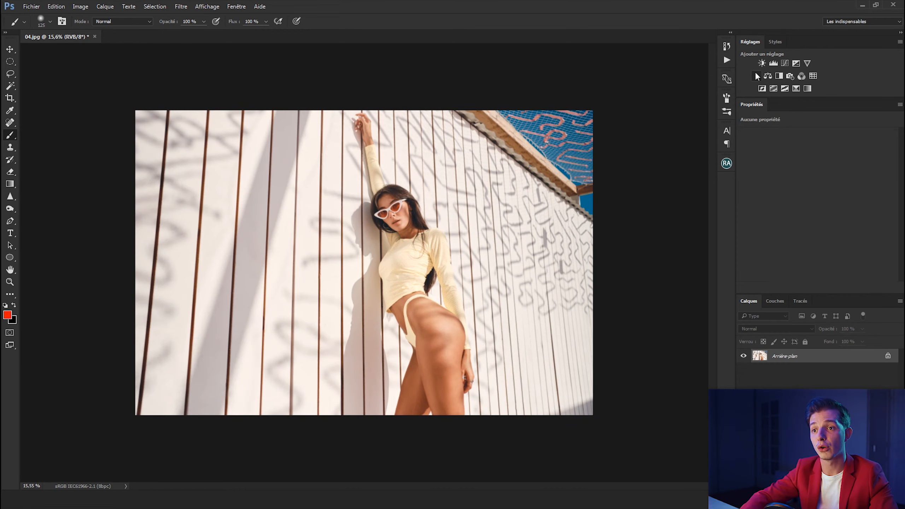
Add a Curves adjustment layer, shape the RVB curve with a highlight point and a shadow point, and undo both.
{"action": "left_click", "coordinate": [785, 63]}
{"action": "left_click_drag", "start_coordinate": [882, 163], "coordinate": [870, 167]}
{"action": "left_click_drag", "start_coordinate": [778, 264], "coordinate": [784, 261]}
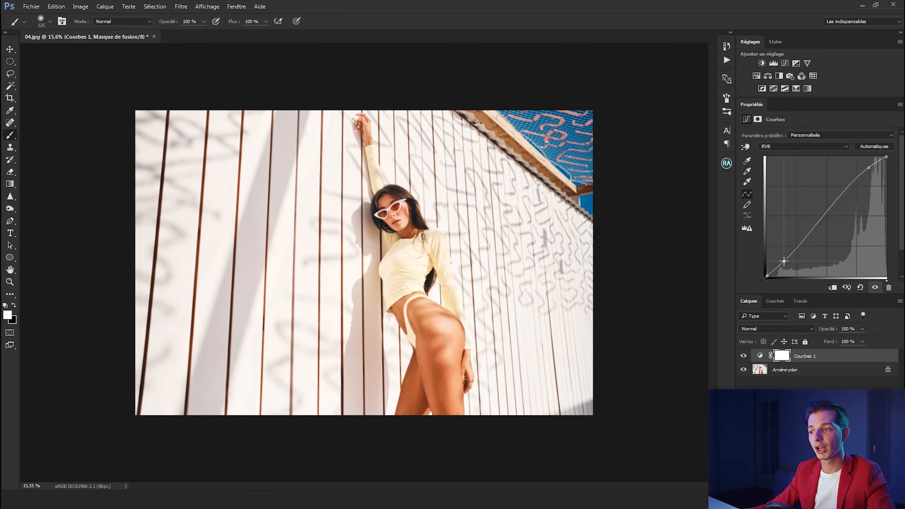
{"action": "key", "text": "ctrl+alt+z"}
{"action": "key", "text": "ctrl+alt+z"}
Show the Bleu channel of the Curves adjustment, and delete its layer.
{"action": "left_click_drag", "start_coordinate": [784, 260], "coordinate": [778, 131]}
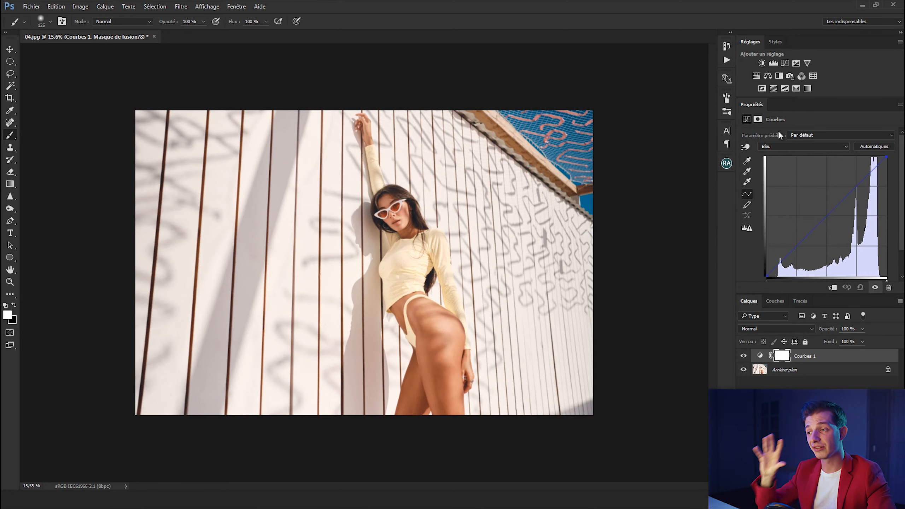
{"action": "left_click", "coordinate": [814, 357]}
{"action": "key", "text": "Delete"}
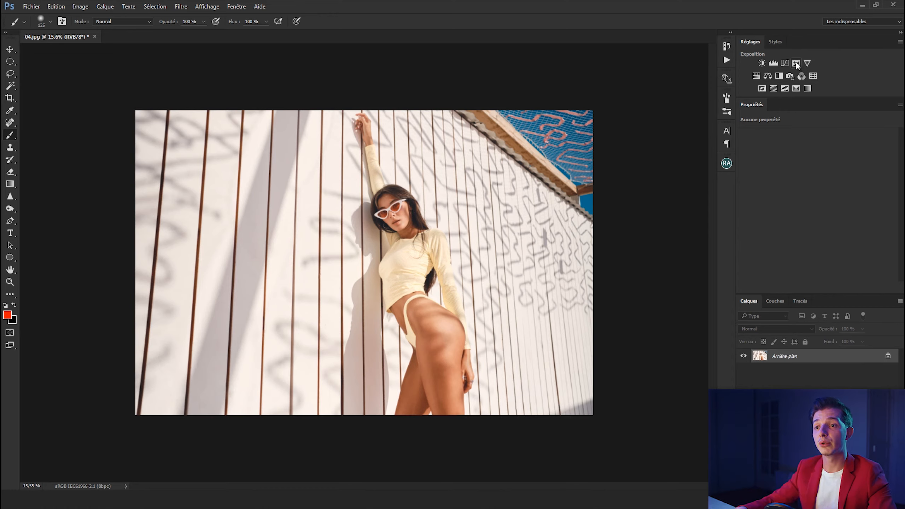
Add an Exposure adjustment layer, try lowering its exposure, undo the shift and delete the layer.
{"action": "left_click", "coordinate": [796, 62]}
{"action": "left_click_drag", "start_coordinate": [833, 156], "coordinate": [807, 158]}
{"action": "key", "text": "ctrl+z"}
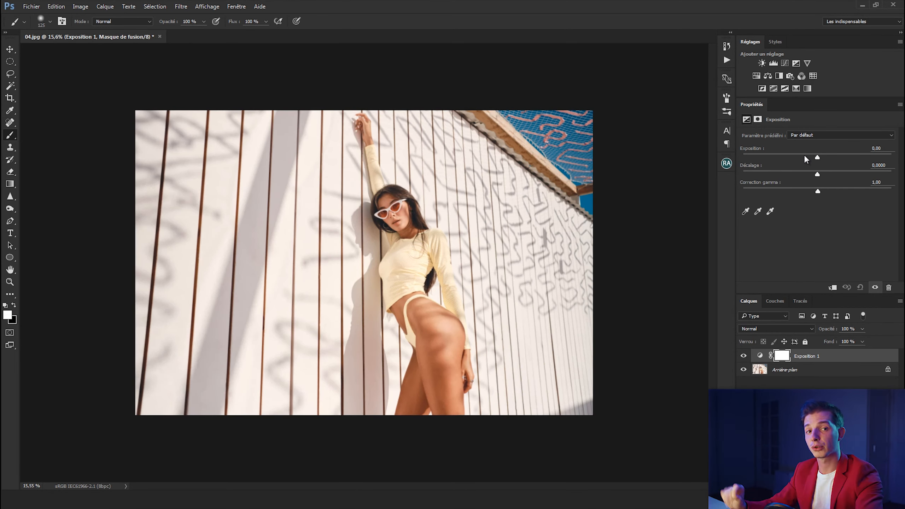
{"action": "key", "text": "Delete"}
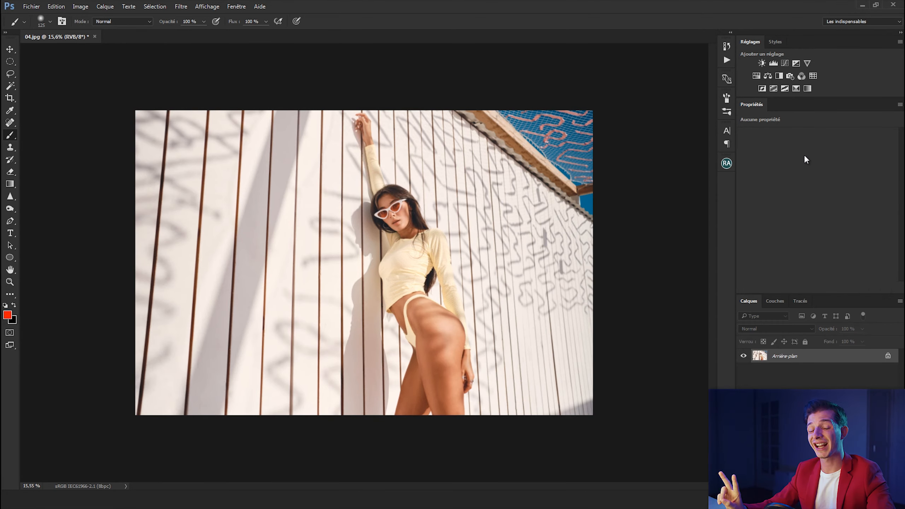
Add a Vibrance adjustment layer and raise its vibrance to +79.
{"action": "left_click", "coordinate": [807, 63]}
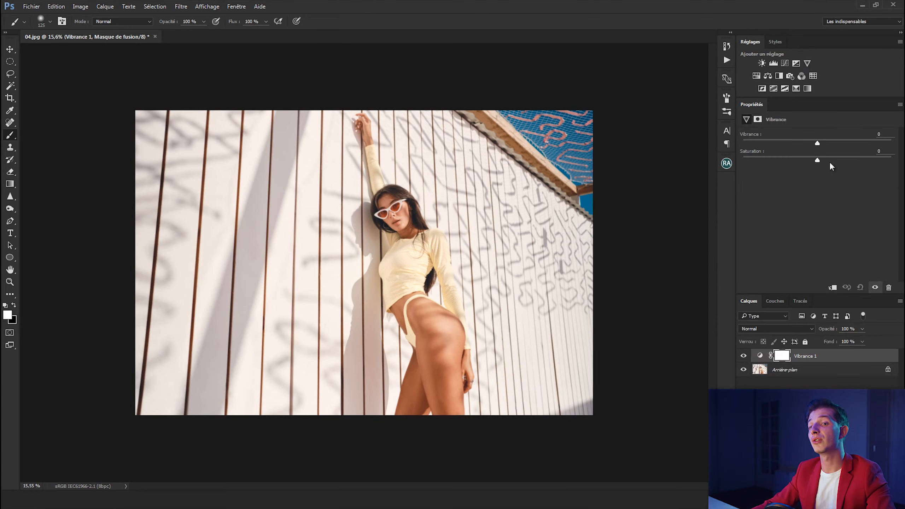
{"action": "mouse_move", "coordinate": [817, 143]}
{"action": "left_mouse_down"}
{"action": "mouse_move", "coordinate": [876, 147]}
{"action": "mouse_move", "coordinate": [818, 144]}
{"action": "mouse_move", "coordinate": [860, 162]}
{"action": "mouse_move", "coordinate": [818, 161]}
{"action": "left_mouse_up"}
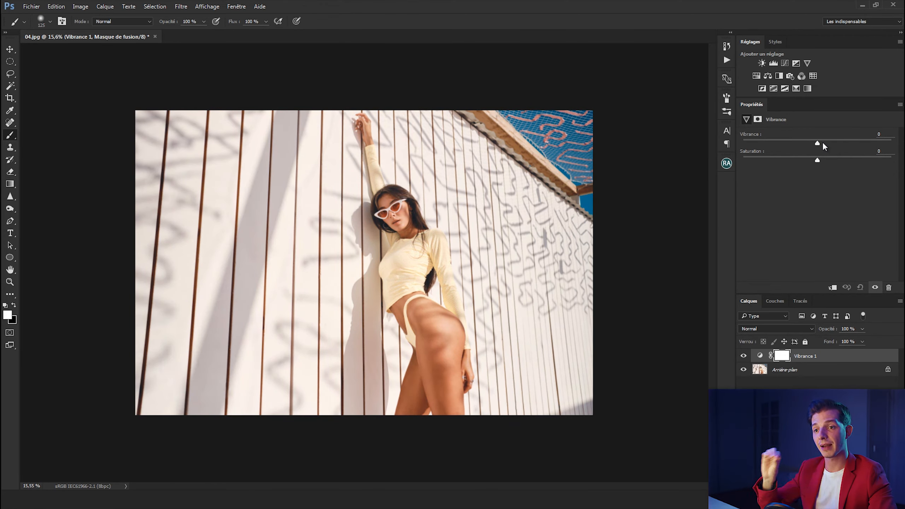
{"action": "left_click_drag", "start_coordinate": [821, 141], "coordinate": [850, 144]}
{"action": "left_click_drag", "start_coordinate": [876, 145], "coordinate": [877, 144]}
{"action": "left_click_drag", "start_coordinate": [417, 311], "coordinate": [422, 312]}
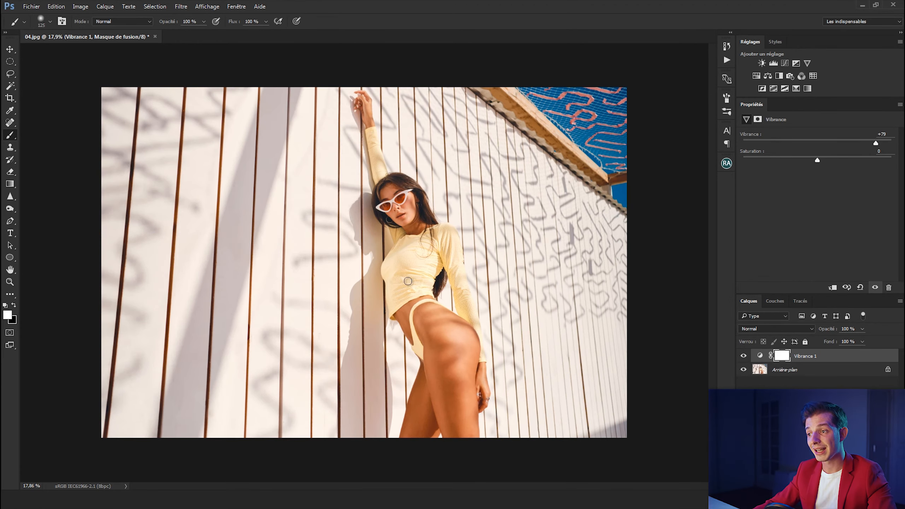
Reset the vibrance to 0, try a saturation of +73, undo it and delete the Vibrance layer.
{"action": "mouse_move", "coordinate": [876, 143]}
{"action": "left_mouse_down"}
{"action": "mouse_move", "coordinate": [818, 143]}
{"action": "mouse_move", "coordinate": [872, 161]}
{"action": "left_mouse_up"}
{"action": "key", "text": "v"}
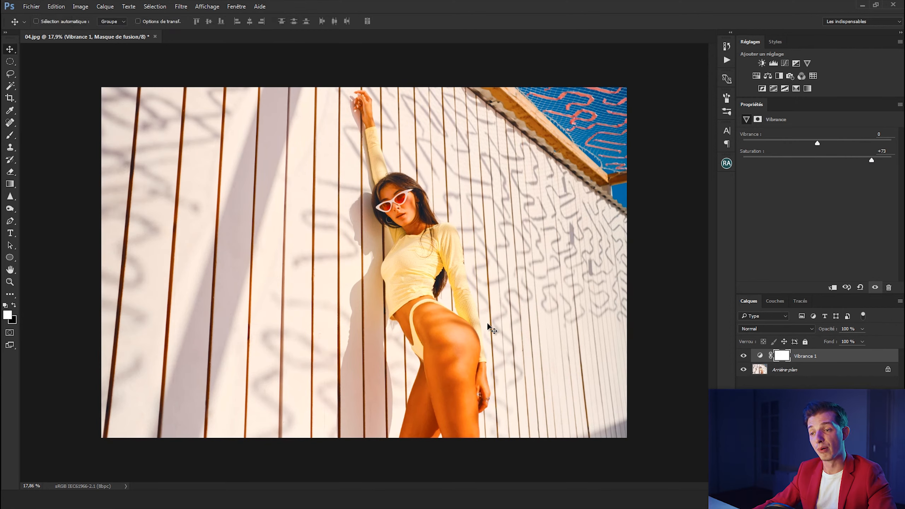
{"action": "key", "text": "ctrl+z"}
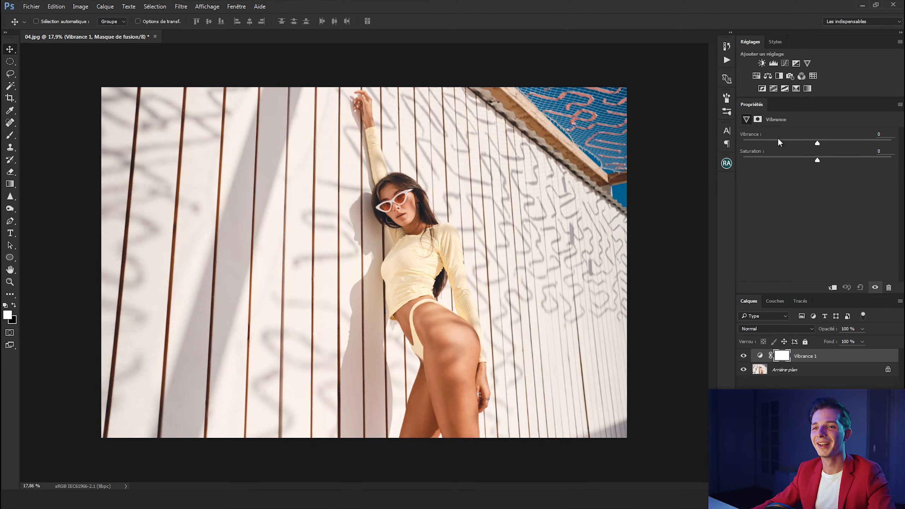
{"action": "key", "text": "Delete"}
Add a Hue/Saturation adjustment layer, try a hue of +116 and shifts of saturation and lightness, undoing each.
{"action": "left_click", "coordinate": [757, 75]}
{"action": "left_click_drag", "start_coordinate": [817, 167], "coordinate": [873, 176]}
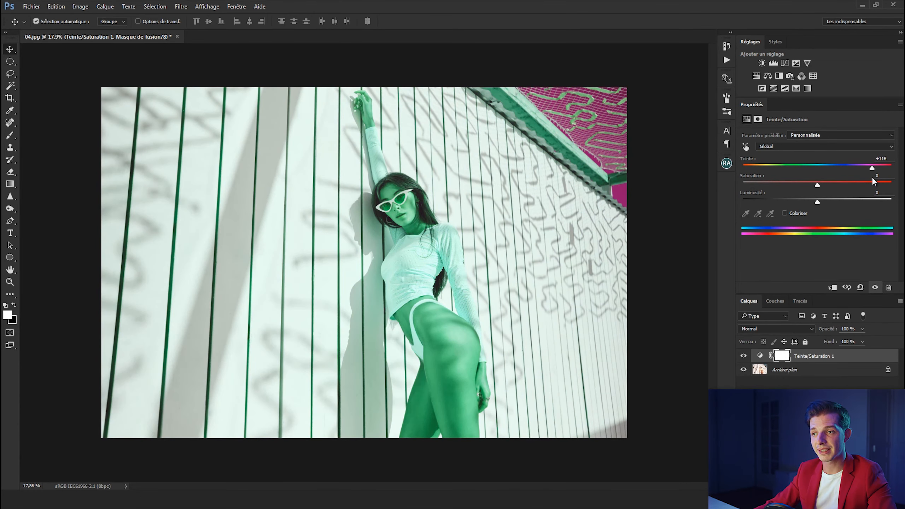
{"action": "key", "text": "ctrl+z"}
{"action": "left_click_drag", "start_coordinate": [816, 186], "coordinate": [832, 202]}
{"action": "key", "text": "ctrl+z"}
{"action": "key", "text": "ctrl+z"}
Try a hue of -43 on the Global range of the Hue/Saturation layer, and undo it.
{"action": "left_click", "coordinate": [804, 148]}
{"action": "left_click", "coordinate": [804, 147]}
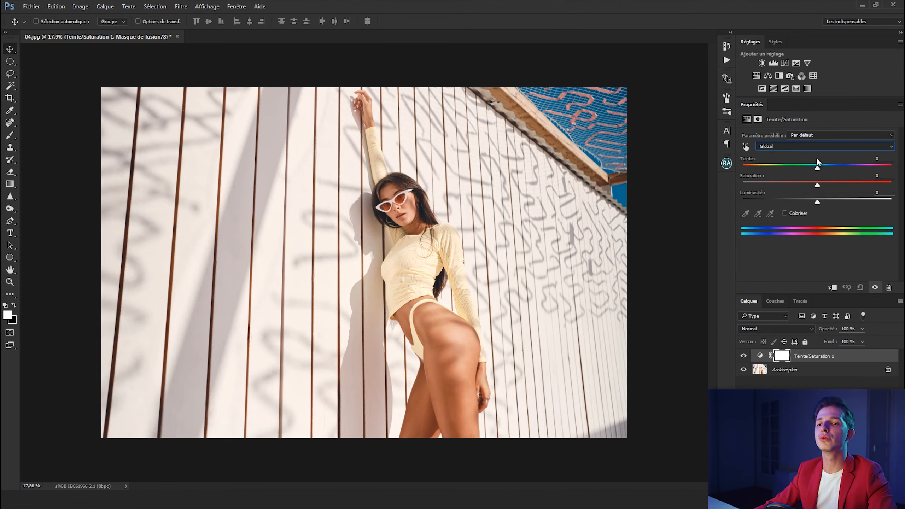
{"action": "left_click_drag", "start_coordinate": [817, 168], "coordinate": [786, 167]}
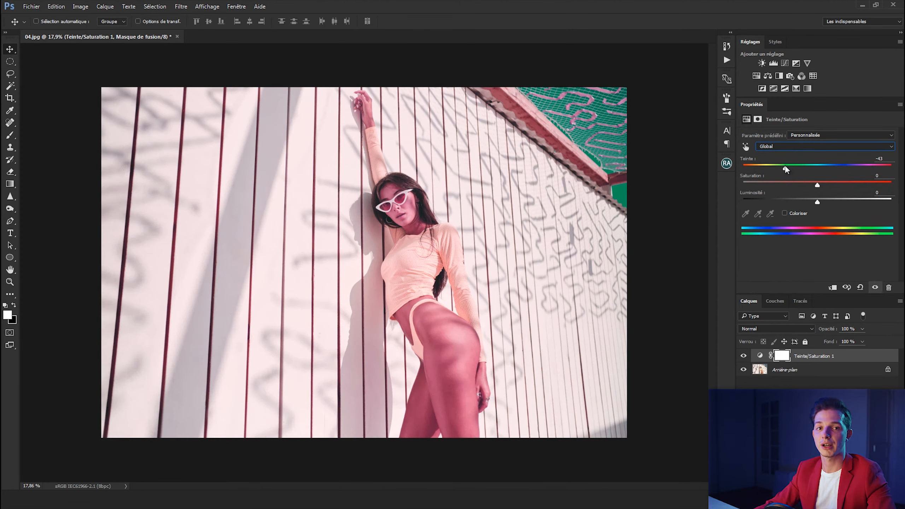
{"action": "key", "text": "ctrl+z"}
Try a hue shift on only the Rouges range and undo it, switch to the Bleus range, and remove the Hue/Saturation layer.
{"action": "left_click", "coordinate": [796, 146]}
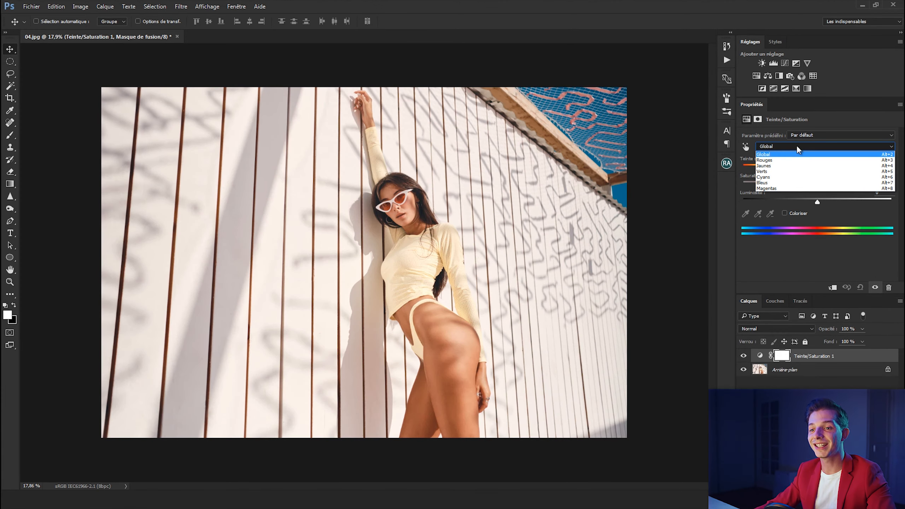
{"action": "left_click", "coordinate": [785, 160]}
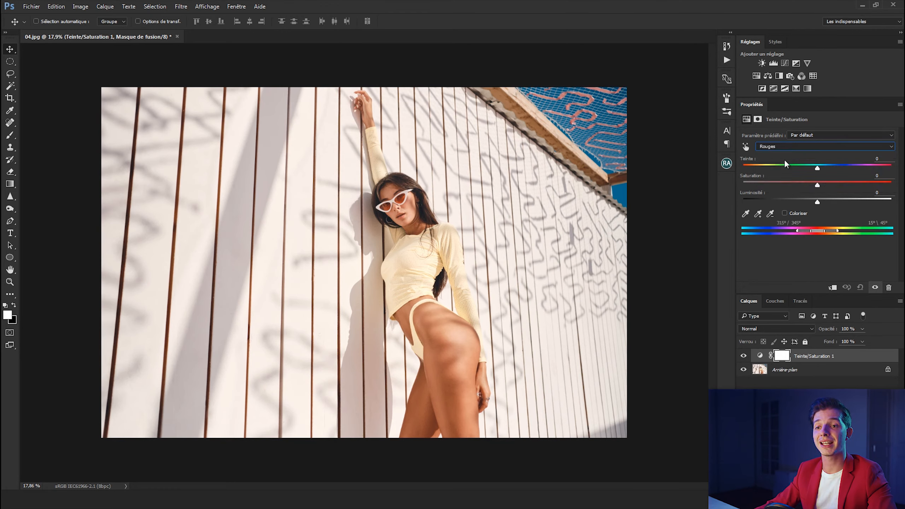
{"action": "left_click_drag", "start_coordinate": [820, 167], "coordinate": [875, 175]}
{"action": "key", "text": "ctrl+z"}
{"action": "left_click", "coordinate": [798, 145]}
{"action": "left_click", "coordinate": [785, 183]}
{"action": "key", "text": "ctrl+z"}
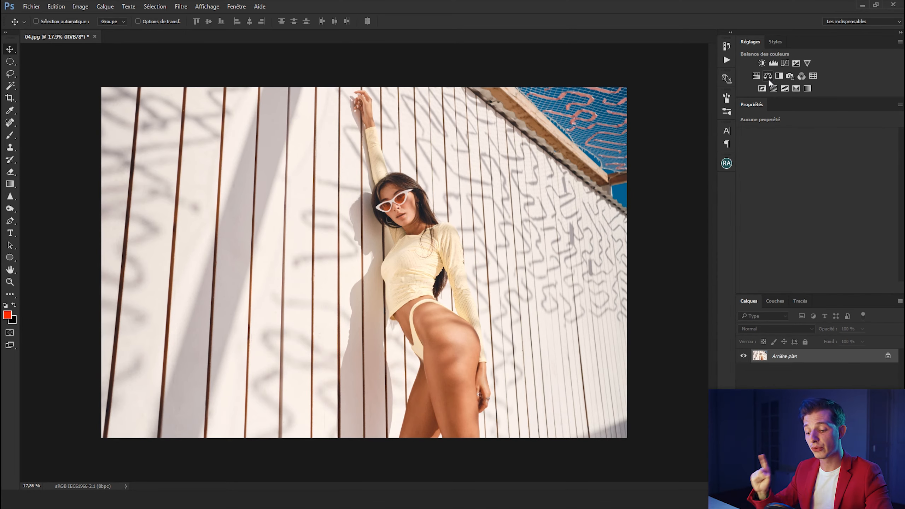
Add a Color Balance adjustment layer and look through its tone ranges, keeping Tons moyens.
{"action": "left_click", "coordinate": [768, 78]}
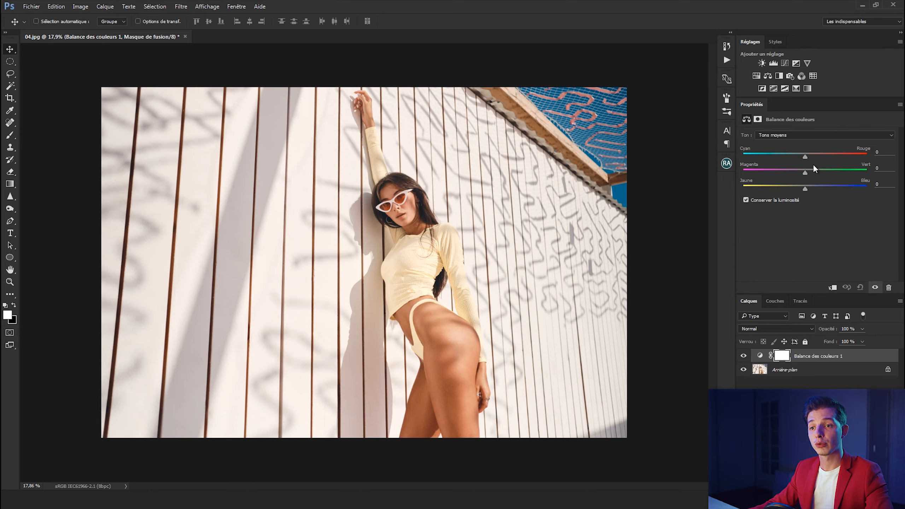
{"action": "left_click", "coordinate": [798, 137]}
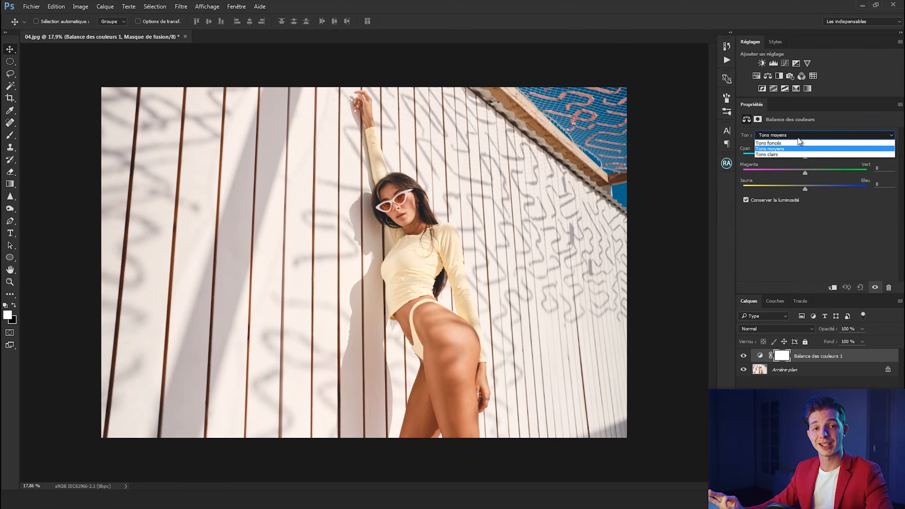
{"action": "left_click", "coordinate": [798, 137]}
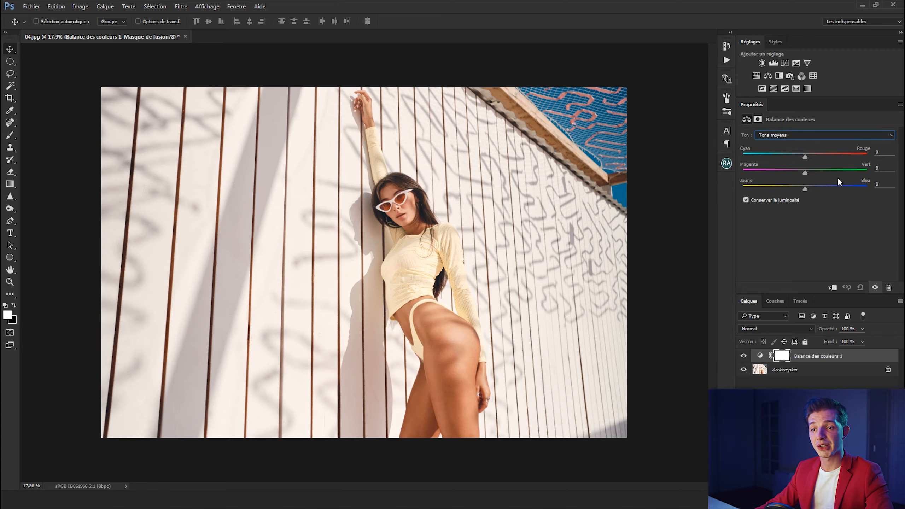
Try colour shifts on the Tons foncés range of the Color Balance layer, undo them and remove the layer.
{"action": "left_click", "coordinate": [820, 136]}
{"action": "left_click", "coordinate": [800, 141]}
{"action": "left_click_drag", "start_coordinate": [806, 156], "coordinate": [791, 172]}
{"action": "key", "text": "ctrl+z"}
{"action": "key", "text": "ctrl+z"}
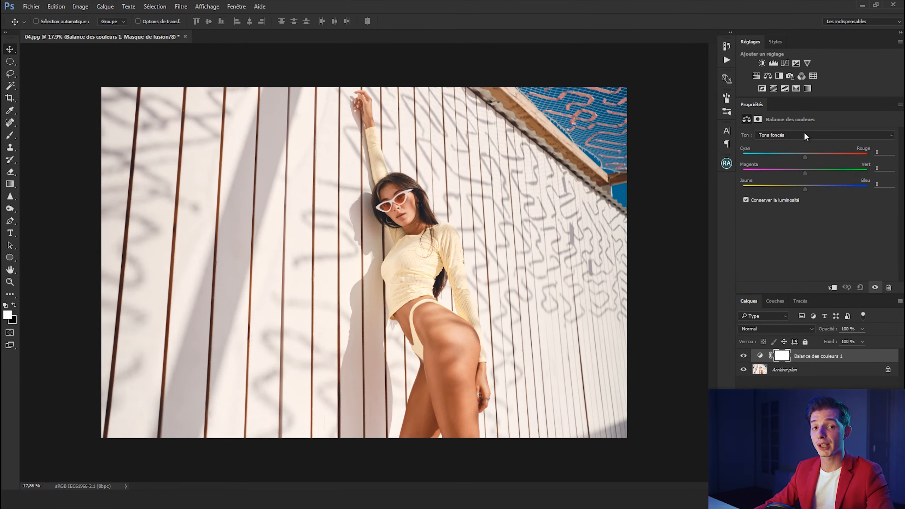
{"action": "key", "text": "ctrl+z"}
{"action": "key", "text": "ctrl+z"}
{"action": "key", "text": "ctrl+z"}
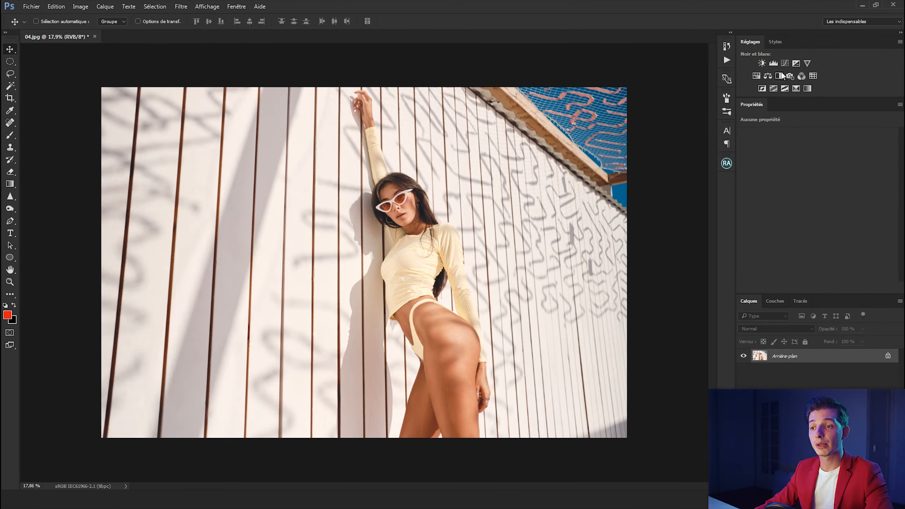
Compare a Black & White adjustment layer with a Vibrance layer at minimum saturation, removing each one.
{"action": "left_click", "coordinate": [781, 75]}
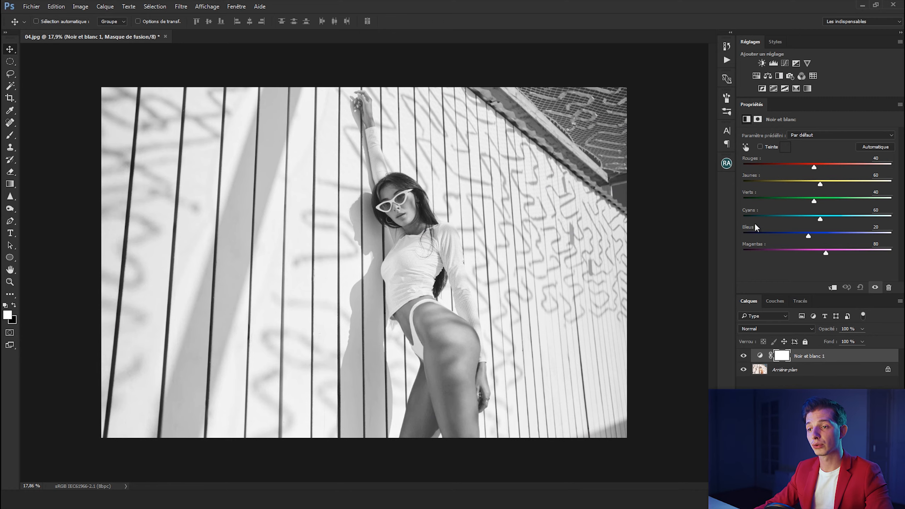
{"action": "key", "text": "ctrl+z"}
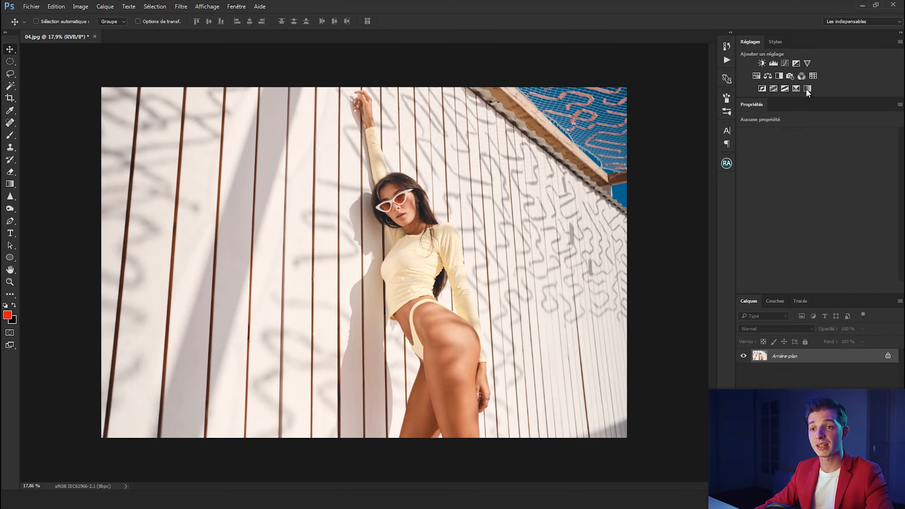
{"action": "left_click", "coordinate": [808, 63]}
{"action": "left_click_drag", "start_coordinate": [817, 160], "coordinate": [718, 159]}
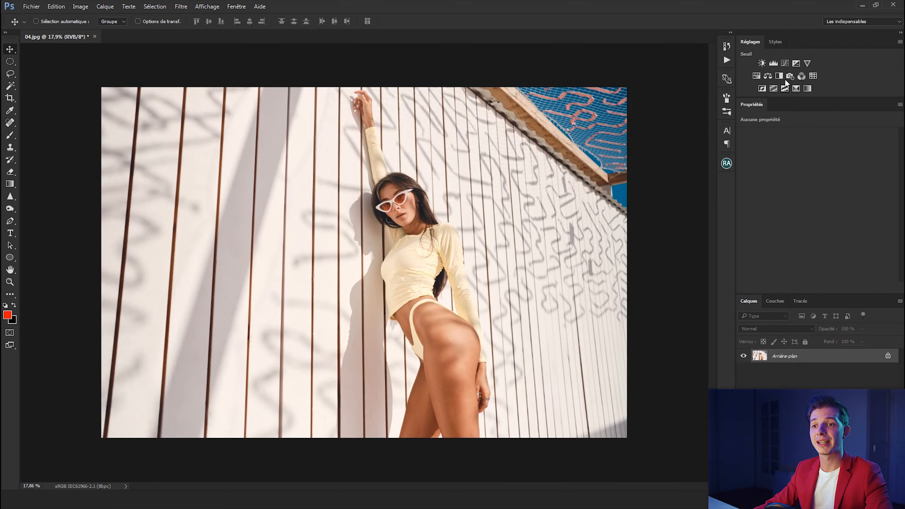
Add a Black & White adjustment layer, try shifting its Rouges and Jaunes values, and undo the shifts.
{"action": "left_click", "coordinate": [779, 76]}
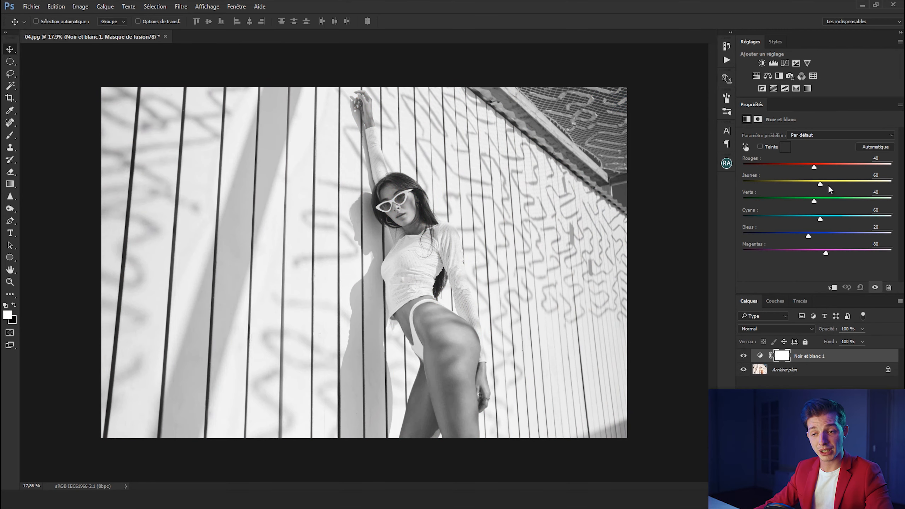
{"action": "left_click", "coordinate": [815, 168]}
{"action": "left_click_drag", "start_coordinate": [815, 168], "coordinate": [847, 183]}
{"action": "key", "text": "ctrl+z"}
{"action": "key", "text": "ctrl+z"}
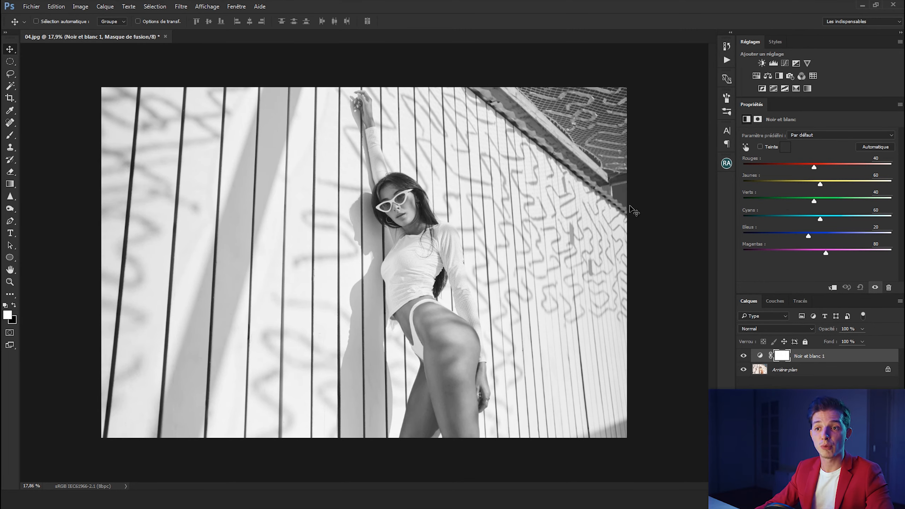
Try a Bleus value of -149 on the Black & White layer, and delete the layer.
{"action": "key", "text": "ctrl+z"}
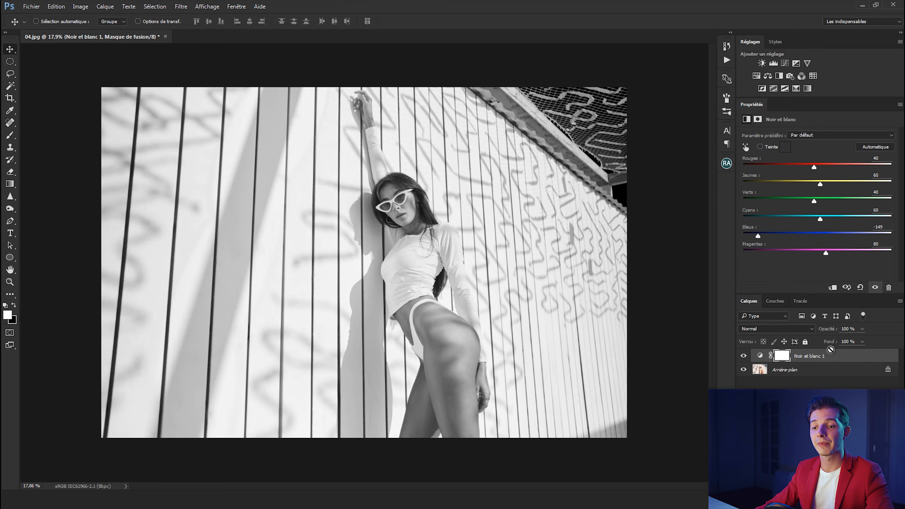
{"action": "left_click", "coordinate": [760, 355]}
{"action": "key", "text": "Delete"}
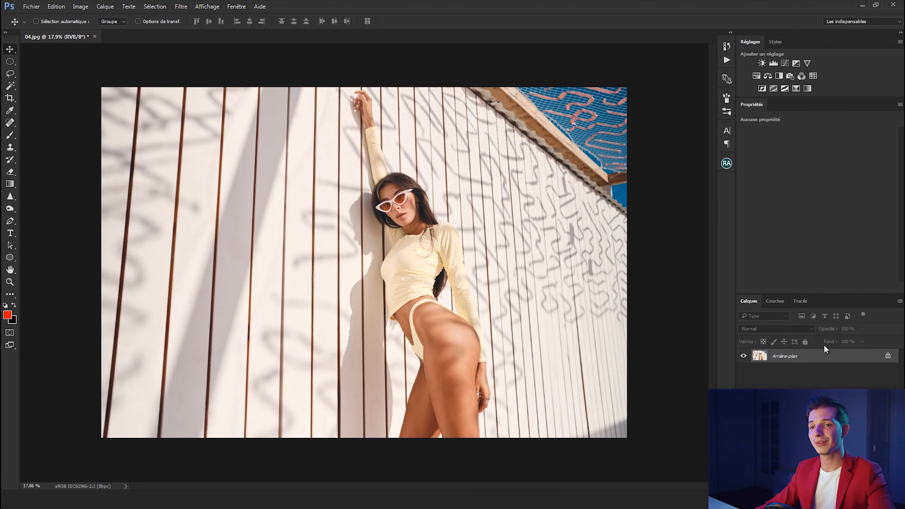
Add a Photo Filter adjustment layer, try the Filtre réchauffant (LBA) and Rouge filters, and remove the layer.
{"action": "left_click", "coordinate": [791, 75]}
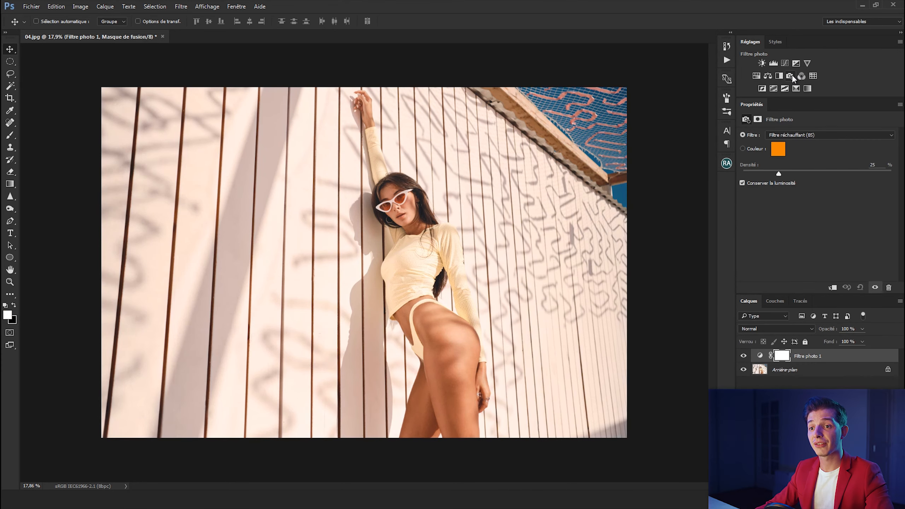
{"action": "left_click", "coordinate": [799, 134]}
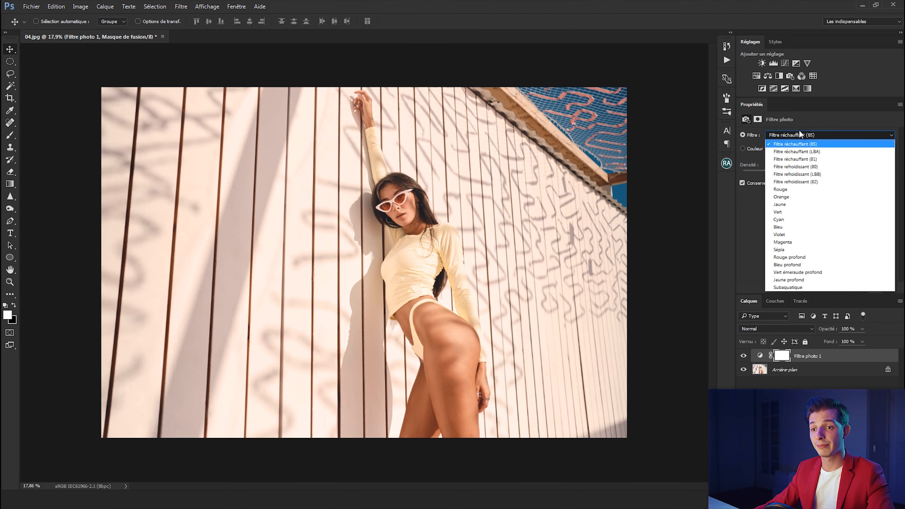
{"action": "left_click", "coordinate": [798, 152]}
{"action": "left_click", "coordinate": [800, 135]}
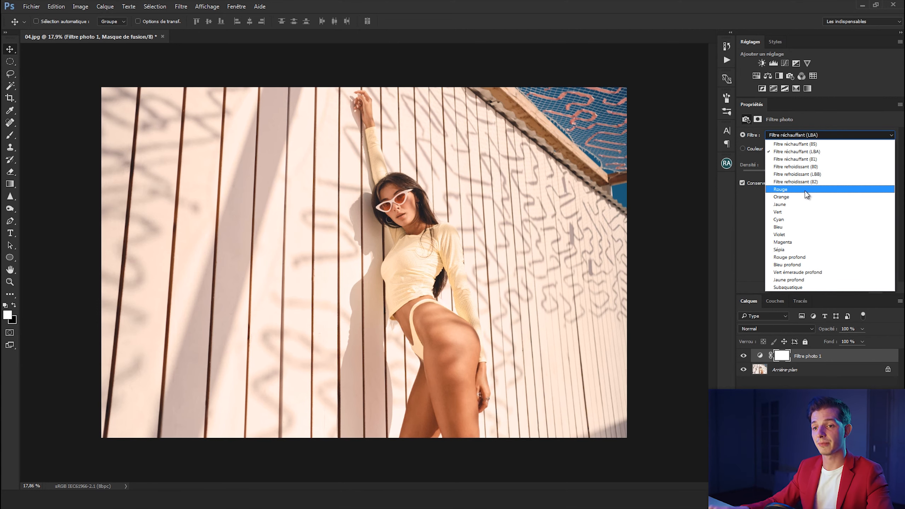
{"action": "left_click", "coordinate": [807, 192]}
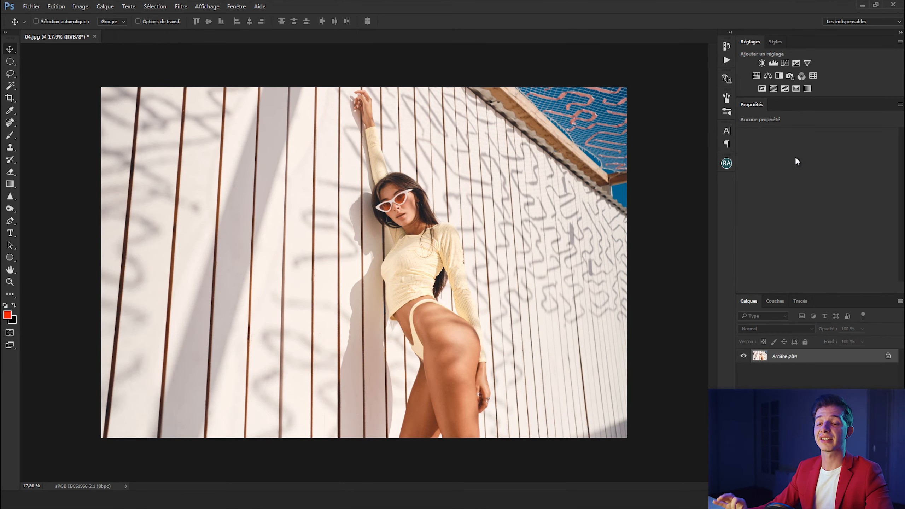
Add a Channel Mixer adjustment layer and undo it, and view the image's colour channels before returning to the layer list.
{"action": "left_click", "coordinate": [801, 76]}
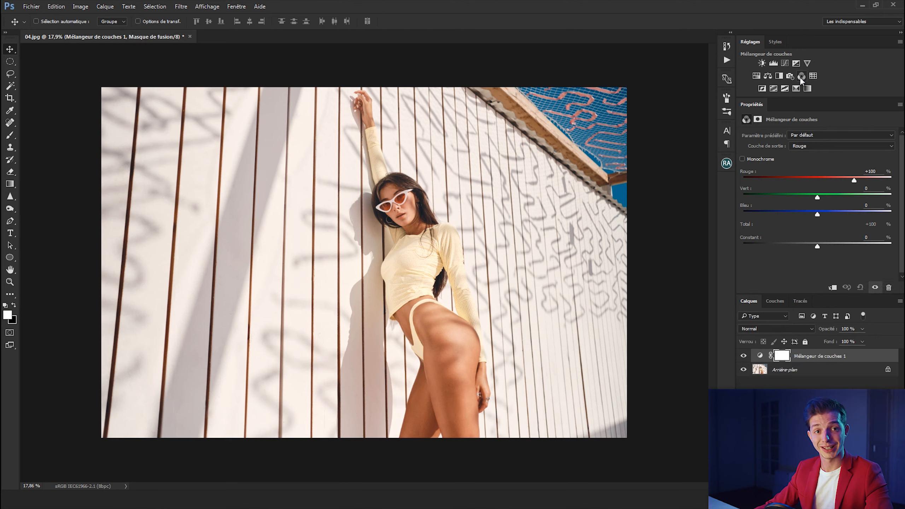
{"action": "key", "text": "ctrl+z"}
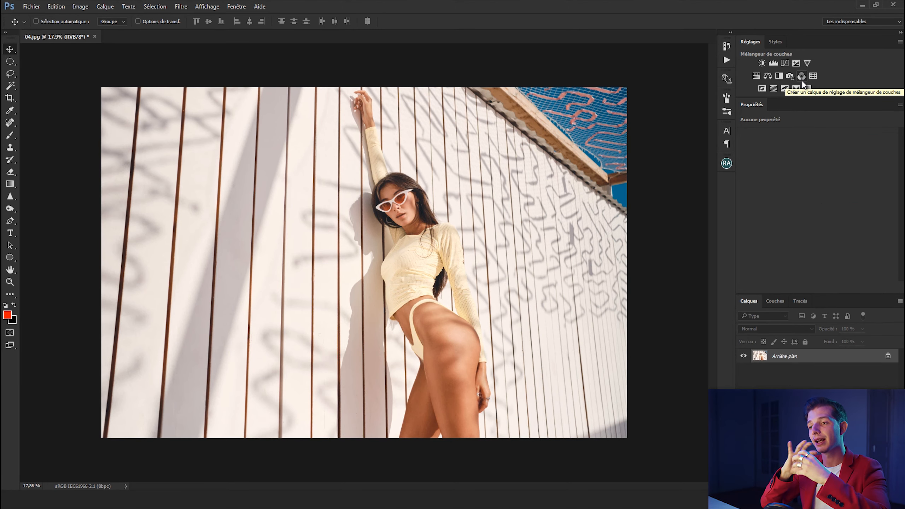
{"action": "left_click", "coordinate": [776, 303]}
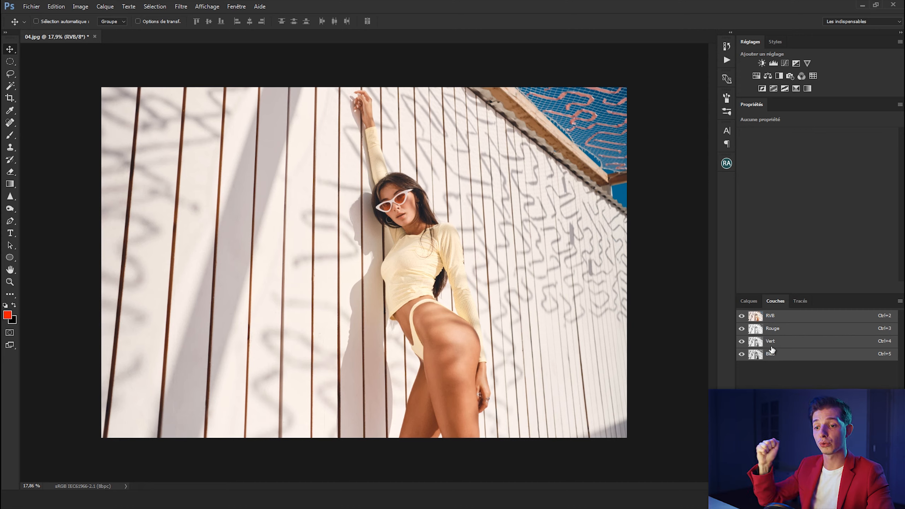
{"action": "left_click", "coordinate": [756, 302]}
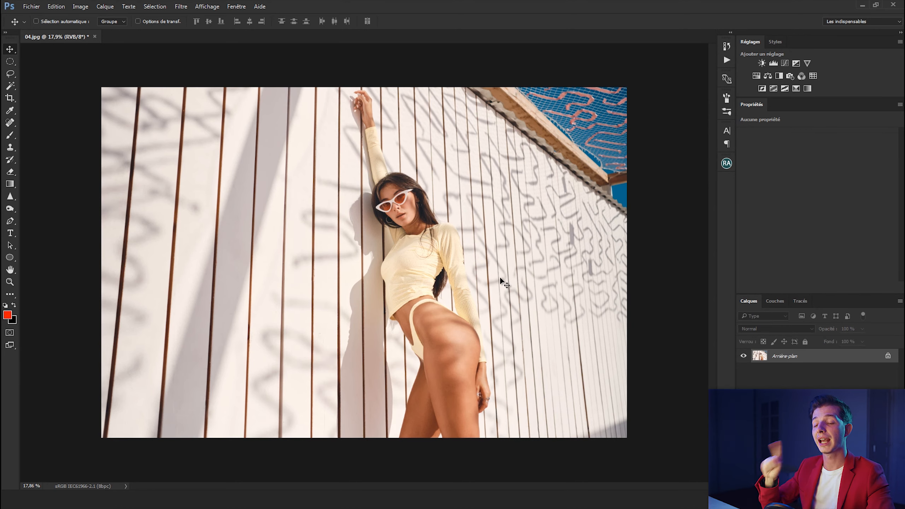
Try the Color Lookup, Invert and Posterize adjustment layers on the photo one after another, removing each one.
{"action": "left_click", "coordinate": [811, 78]}
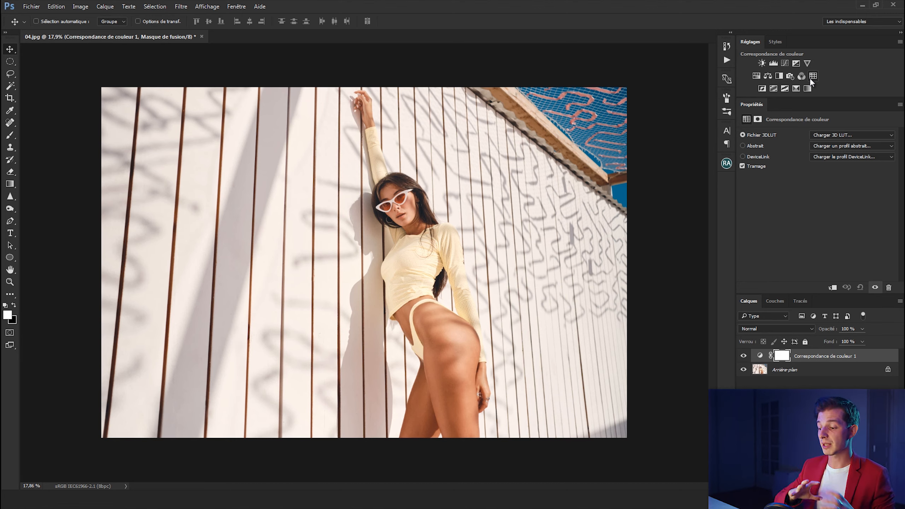
{"action": "left_click", "coordinate": [761, 89]}
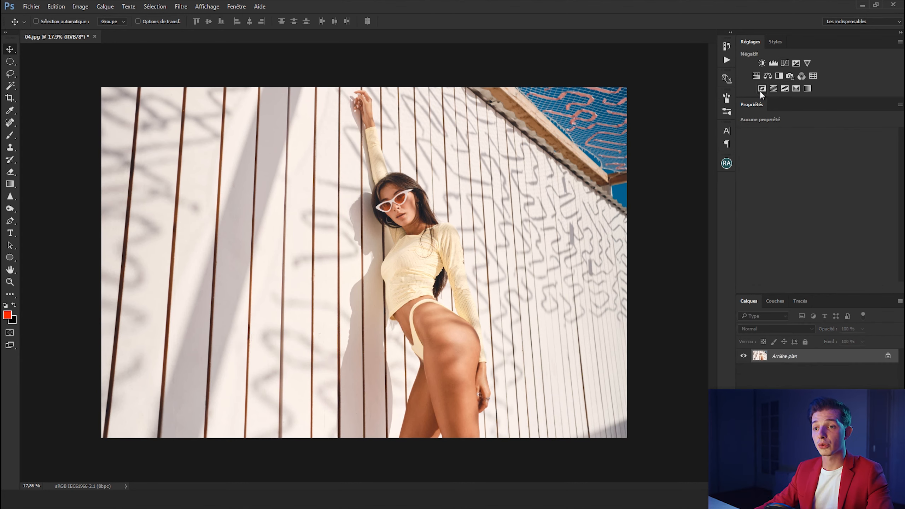
{"action": "key", "text": "ctrl+z"}
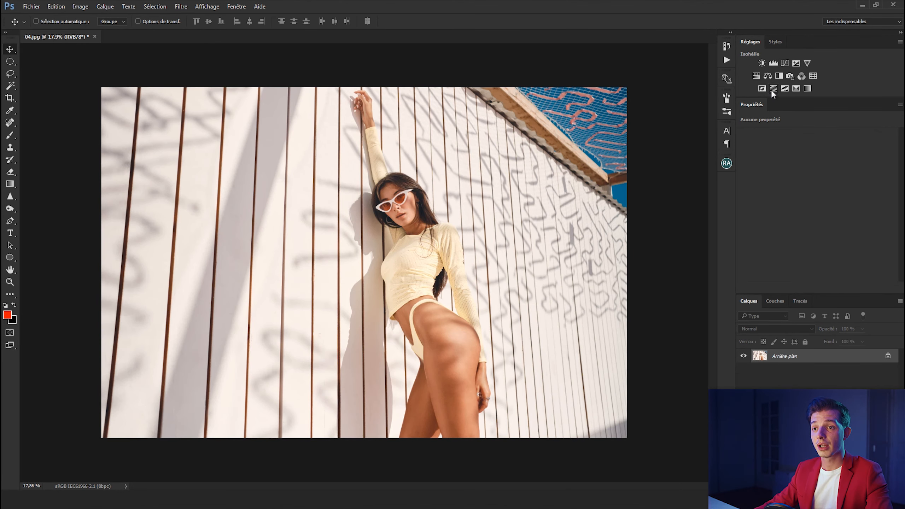
{"action": "left_click", "coordinate": [771, 89]}
{"action": "key", "text": "ctrl+z"}
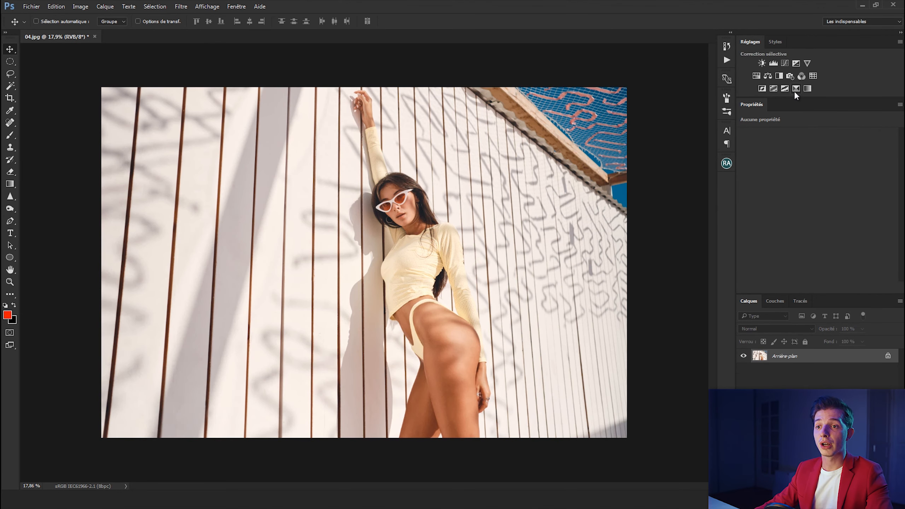
Add a Selective Color adjustment layer, try shifting Cyan in the Rouges range, and undo the shift.
{"action": "left_click", "coordinate": [797, 88]}
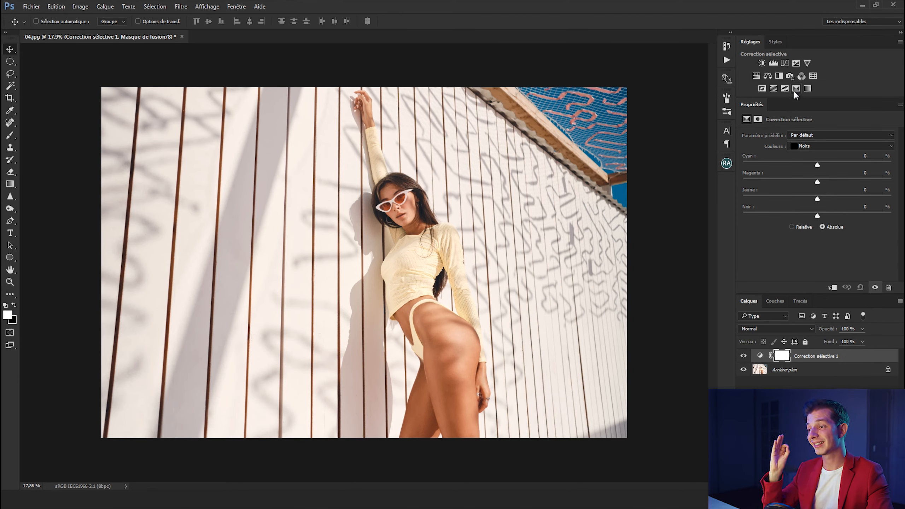
{"action": "left_click", "coordinate": [797, 143]}
{"action": "left_click", "coordinate": [801, 149]}
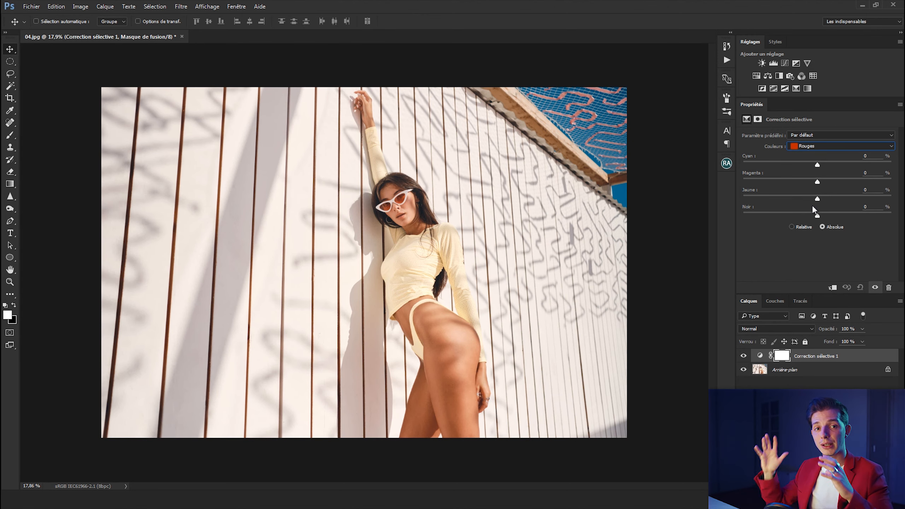
{"action": "left_click_drag", "start_coordinate": [817, 165], "coordinate": [774, 159]}
{"action": "key", "text": "ctrl+z"}
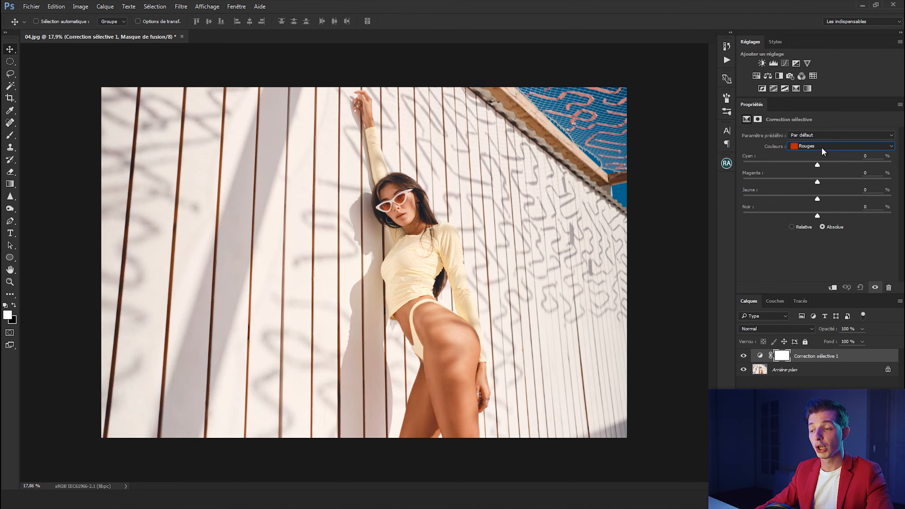
Try shifting the Cyan and Magenta amounts of the Jaunes range in the Selective Color layer, and undo the shifts.
{"action": "left_click", "coordinate": [822, 147]}
{"action": "left_click", "coordinate": [818, 163]}
{"action": "left_click_drag", "start_coordinate": [817, 165], "coordinate": [760, 165]}
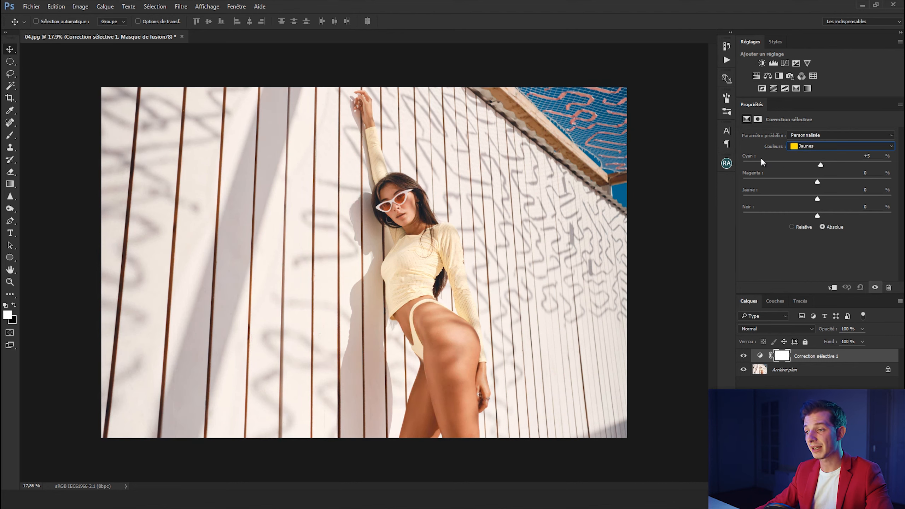
{"action": "key", "text": "ctrl+z"}
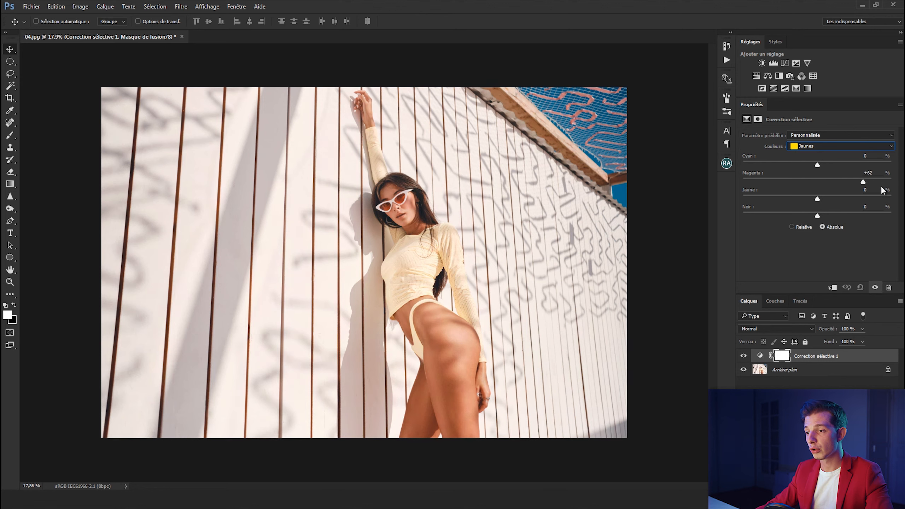
Try shifting the Noir amount of the Noirs range, undo it, and set that range's Jaune amount to -8 %.
{"action": "left_click", "coordinate": [822, 146]}
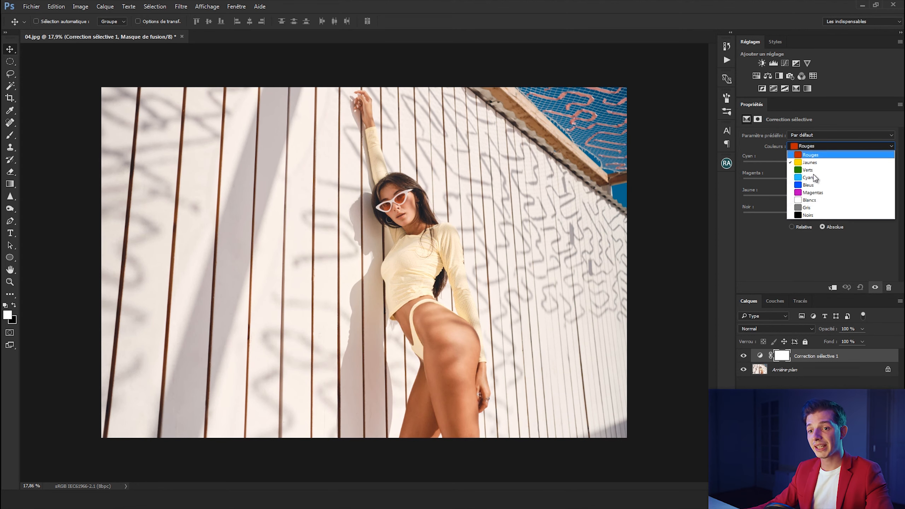
{"action": "left_click", "coordinate": [802, 216]}
{"action": "left_click_drag", "start_coordinate": [818, 215], "coordinate": [888, 216]}
{"action": "left_click_drag", "start_coordinate": [428, 151], "coordinate": [495, 153]}
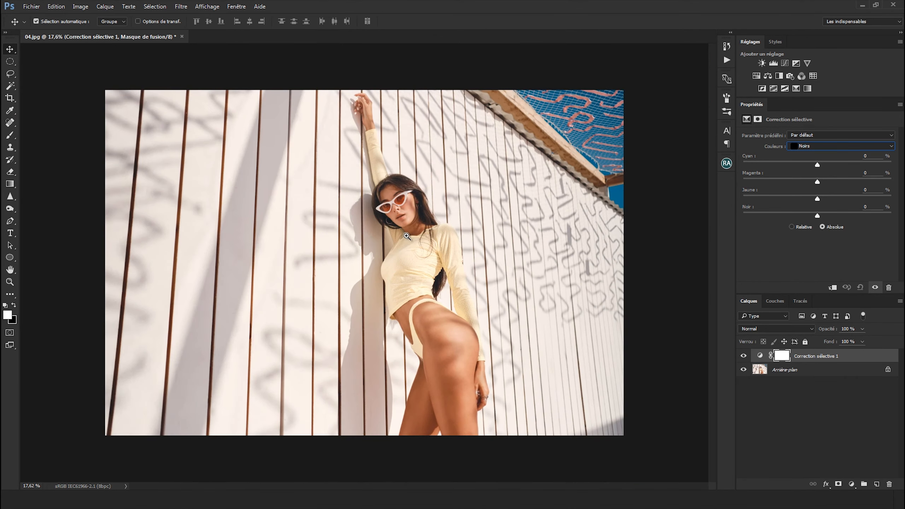
{"action": "left_click", "coordinate": [800, 146]}
{"action": "left_click", "coordinate": [799, 147]}
{"action": "left_click_drag", "start_coordinate": [819, 198], "coordinate": [813, 199]}
{"action": "scroll", "coordinate": [409, 177], "scroll_direction": "up", "scroll_amount": 3}
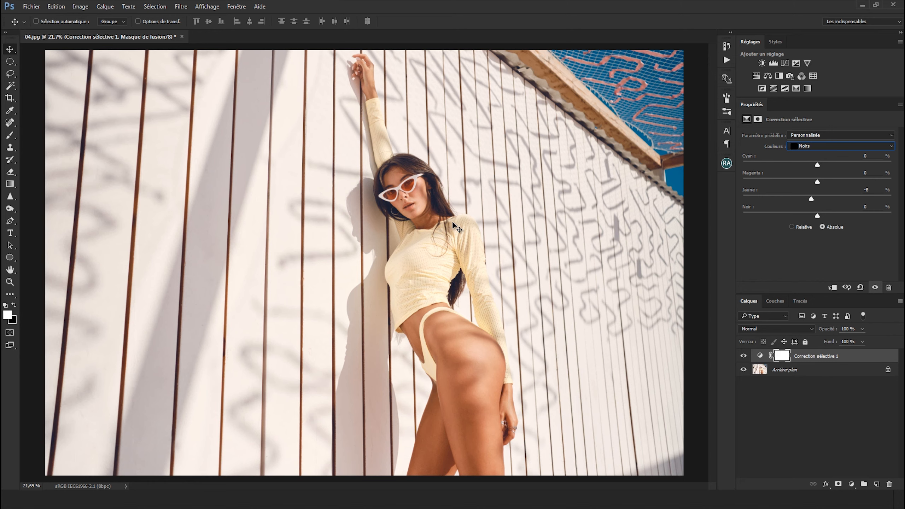
Try shifting the Blancs range of the Selective Color layer, undo the shift, and delete the layer.
{"action": "left_click", "coordinate": [817, 146]}
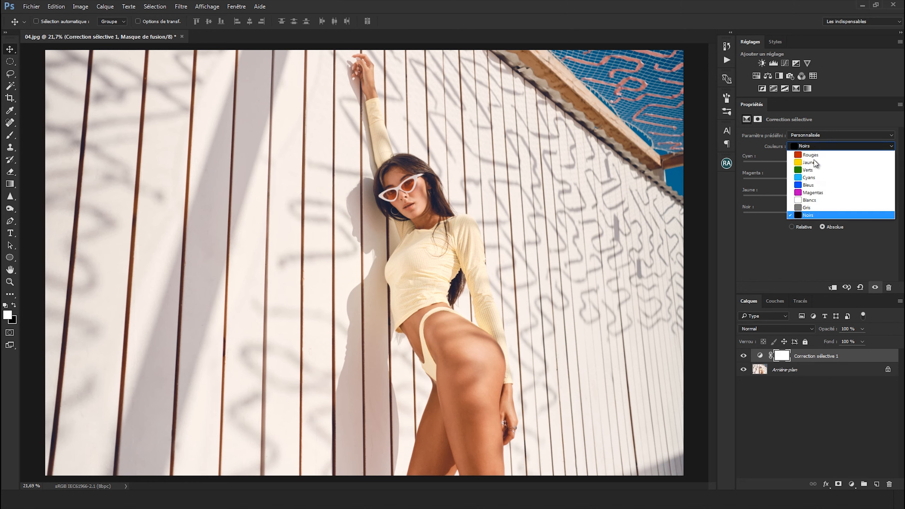
{"action": "left_click", "coordinate": [807, 201]}
{"action": "scroll", "coordinate": [364, 263], "scroll_direction": "down", "scroll_amount": 2}
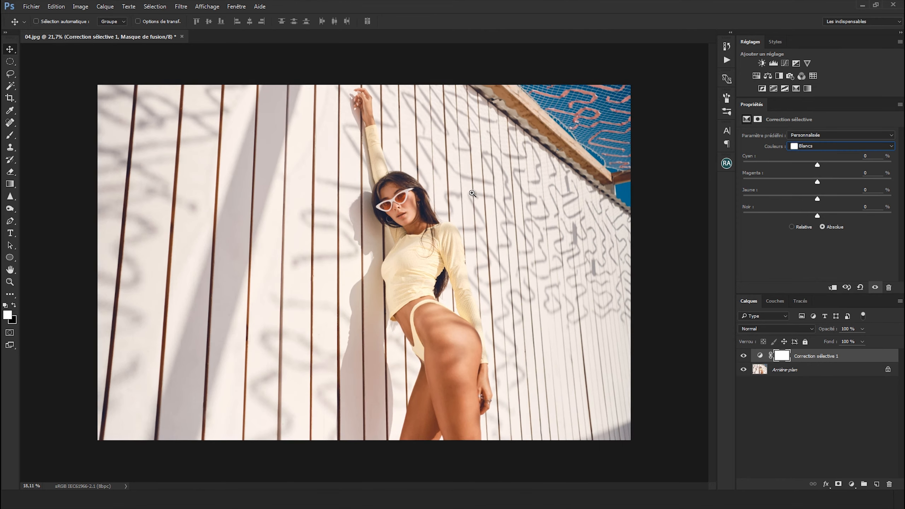
{"action": "left_click_drag", "start_coordinate": [817, 199], "coordinate": [837, 164]}
{"action": "key", "text": "ctrl+z"}
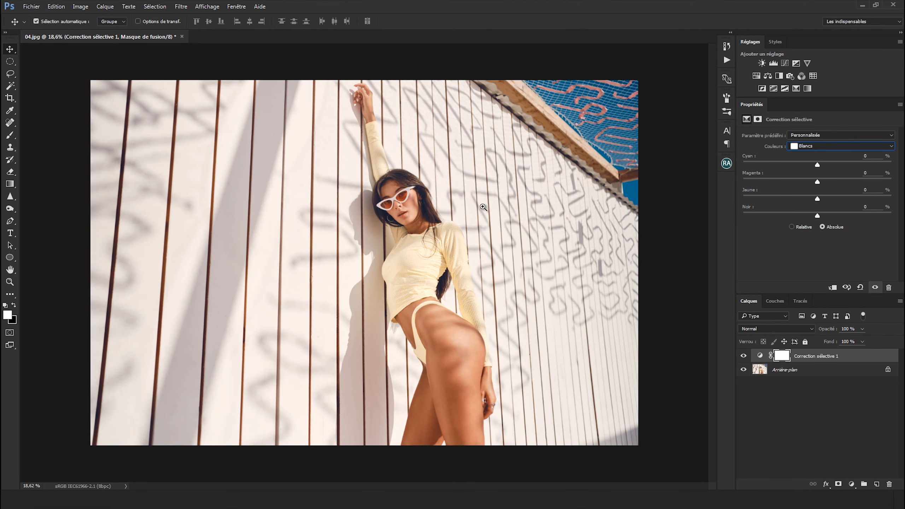
{"action": "key", "text": "ctrl+0"}
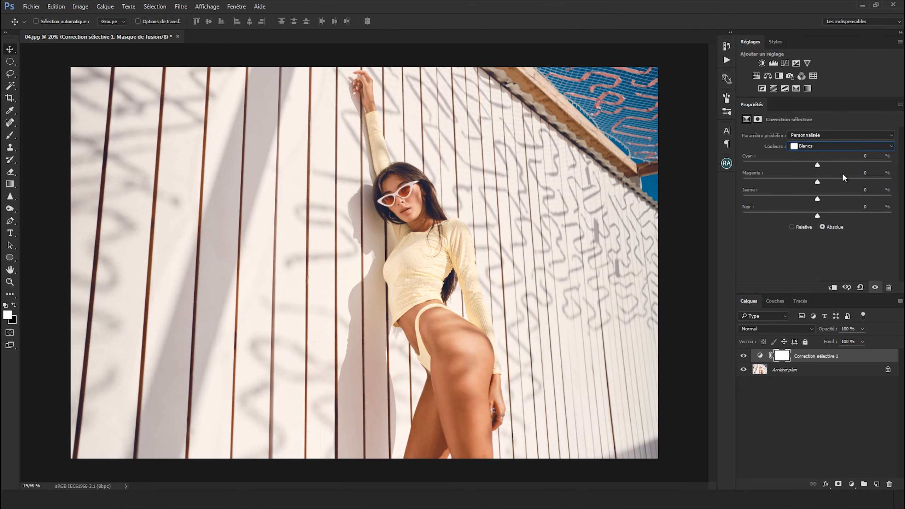
{"action": "key", "text": "Delete"}
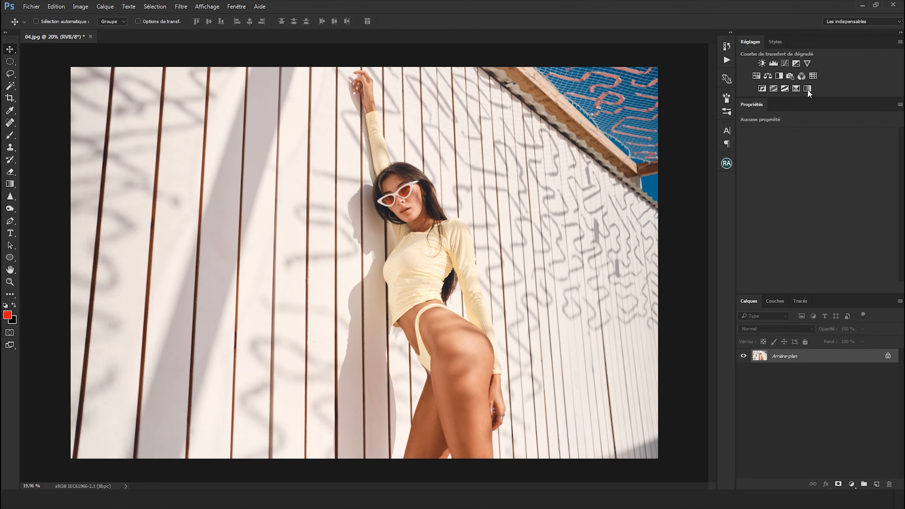
Add a Gradient Map adjustment layer and insert a blue colour stop at position 46 % in its red-to-black gradient.
{"action": "left_click", "coordinate": [808, 88]}
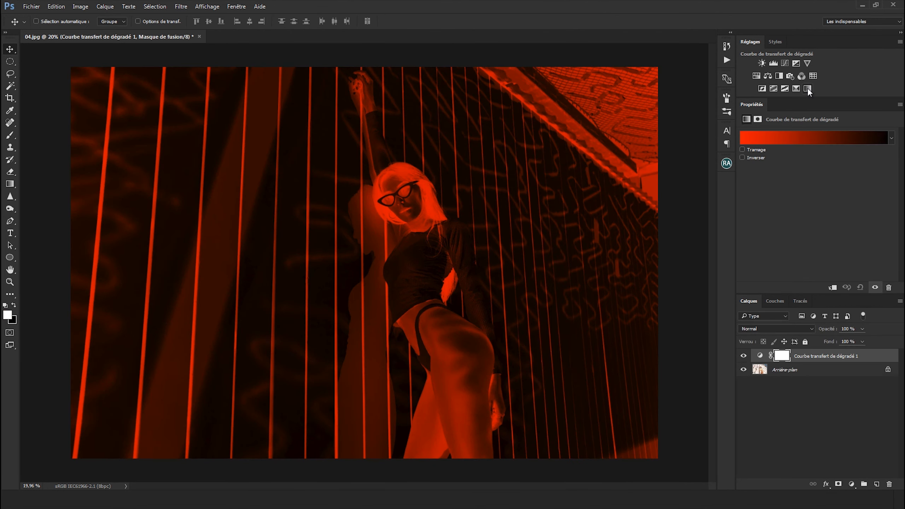
{"action": "left_click", "coordinate": [813, 140]}
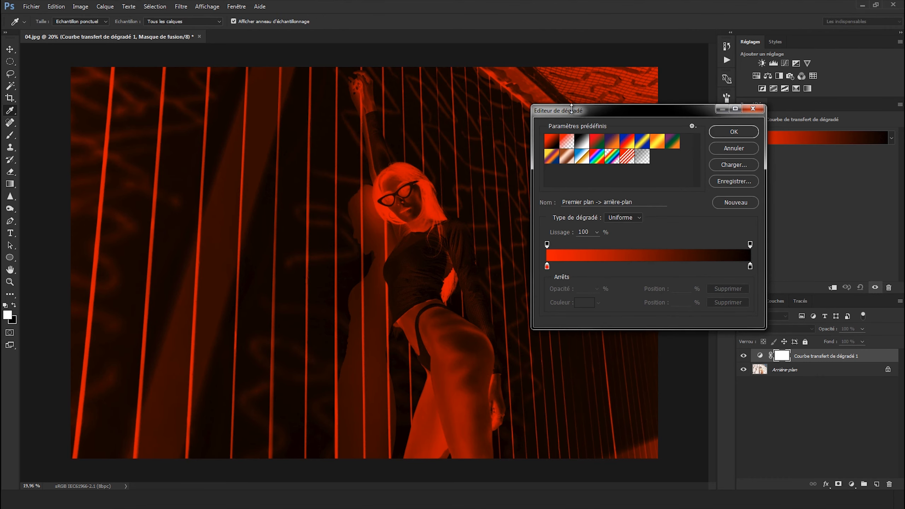
{"action": "left_click_drag", "start_coordinate": [585, 112], "coordinate": [691, 116]}
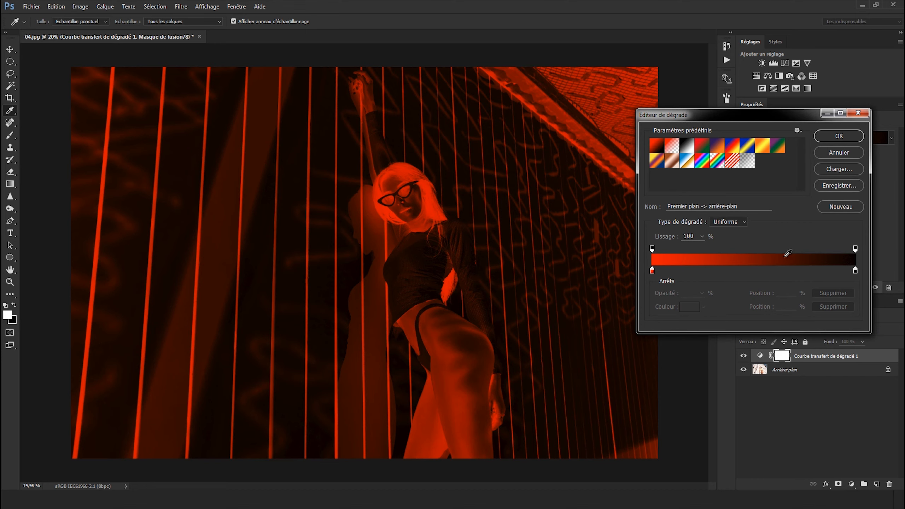
{"action": "left_click_drag", "start_coordinate": [652, 272], "coordinate": [755, 278]}
{"action": "double_click", "coordinate": [755, 272]}
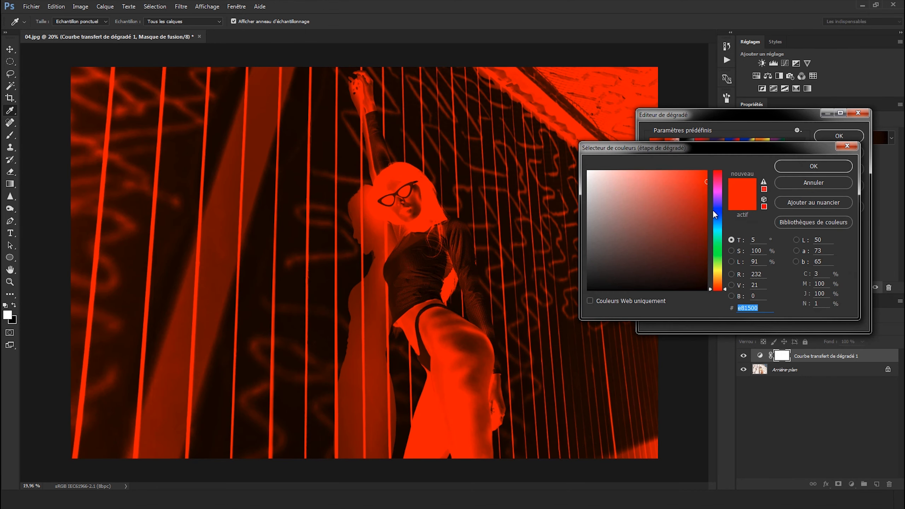
{"action": "left_click", "coordinate": [717, 209]}
{"action": "left_click", "coordinate": [787, 168]}
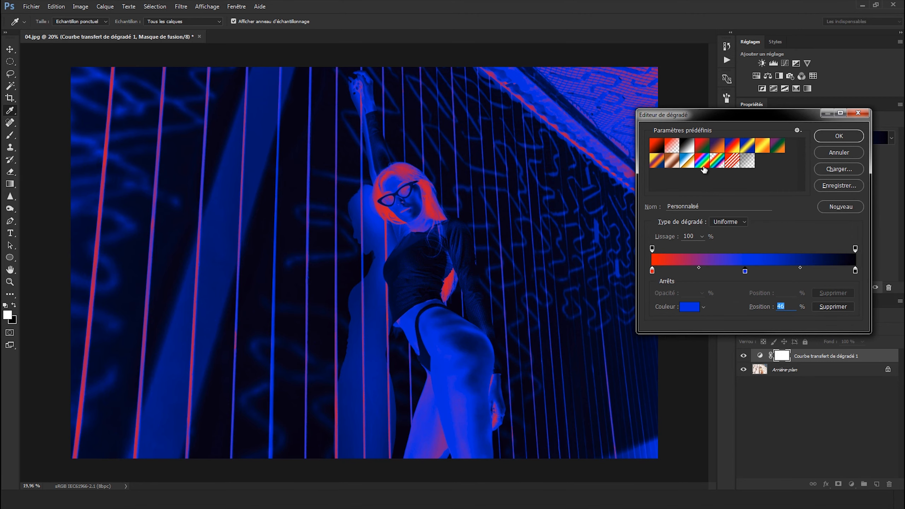
Apply the Violet, orange preset to the Gradient Map and set the layer's blend mode to Lumière tamisée.
{"action": "left_click", "coordinate": [717, 145]}
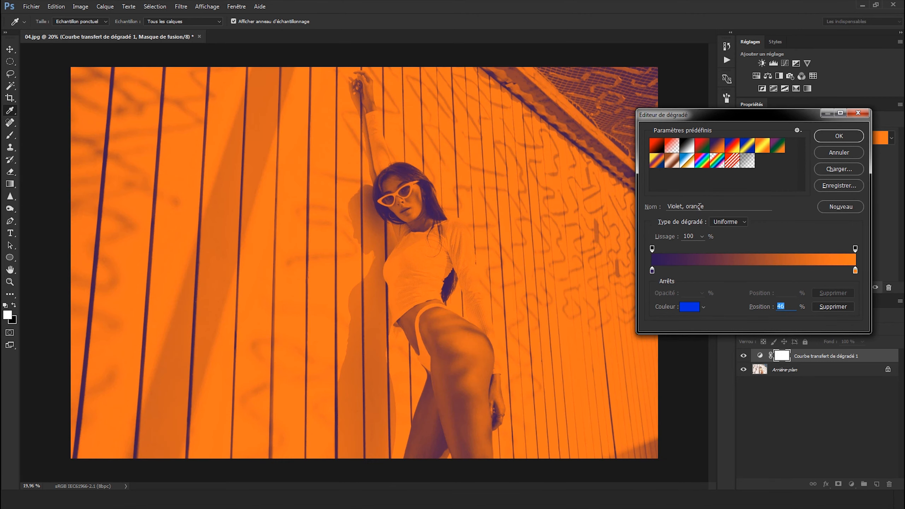
{"action": "left_click", "coordinate": [851, 139]}
{"action": "left_click", "coordinate": [787, 331]}
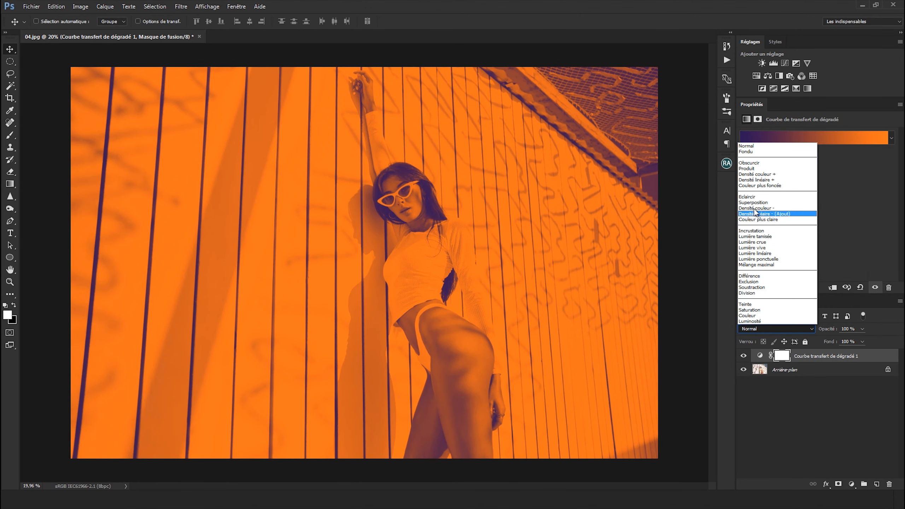
{"action": "left_click", "coordinate": [762, 236]}
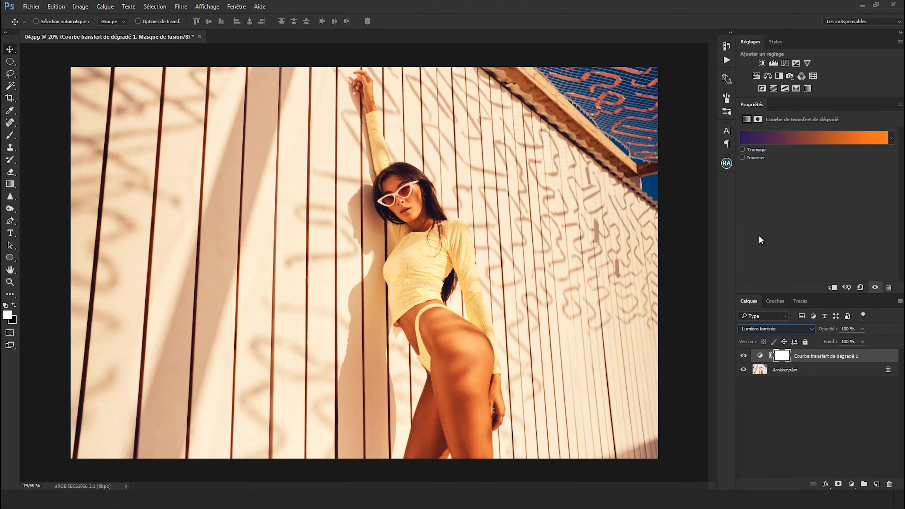
Try the Gradient Map layer at 38 % opacity, and delete the layer.
{"action": "left_click", "coordinate": [814, 356]}
{"action": "left_click_drag", "start_coordinate": [829, 329], "coordinate": [795, 335]}
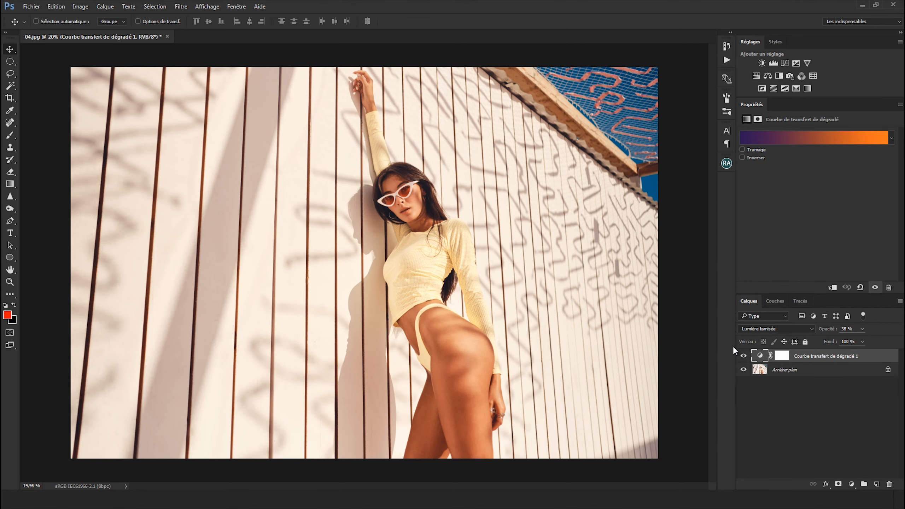
{"action": "key", "text": "Delete"}
{"action": "key", "text": "ctrl+minus"}
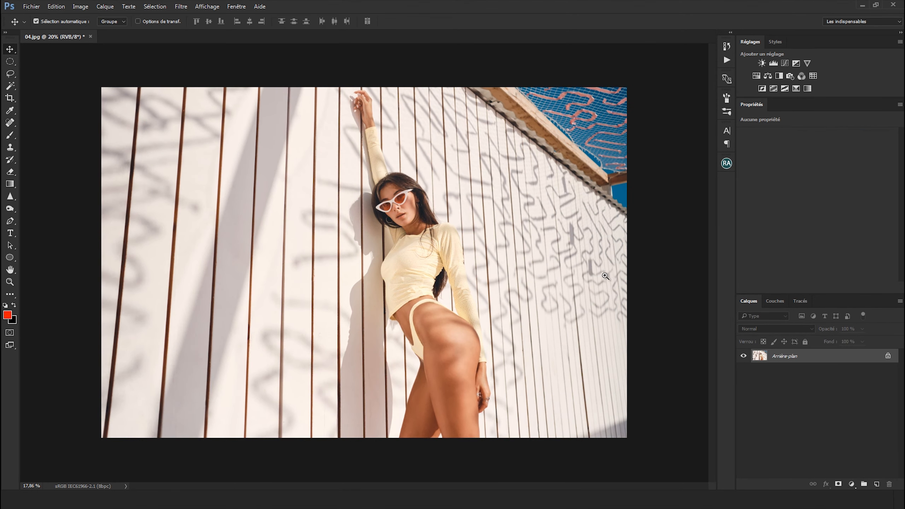